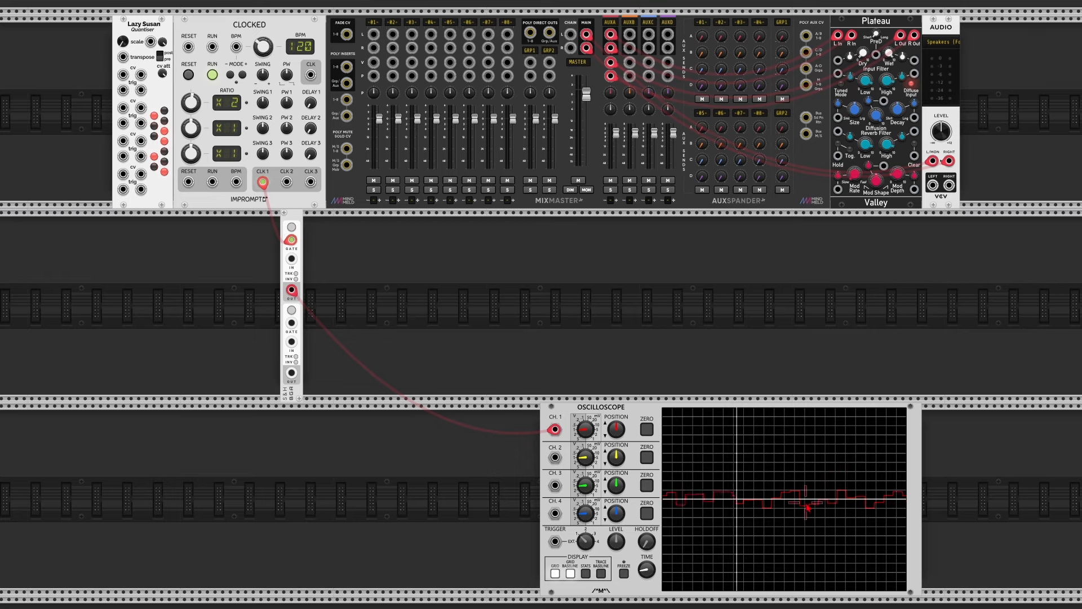
Step: Reroute the sample-and-hold output into the Lazy Susan's CV 1 input and patch its CV 1 output to oscilloscope channel 1
left_click_drag(555, 430, 122, 75)
left_click_drag(141, 75, 555, 430)
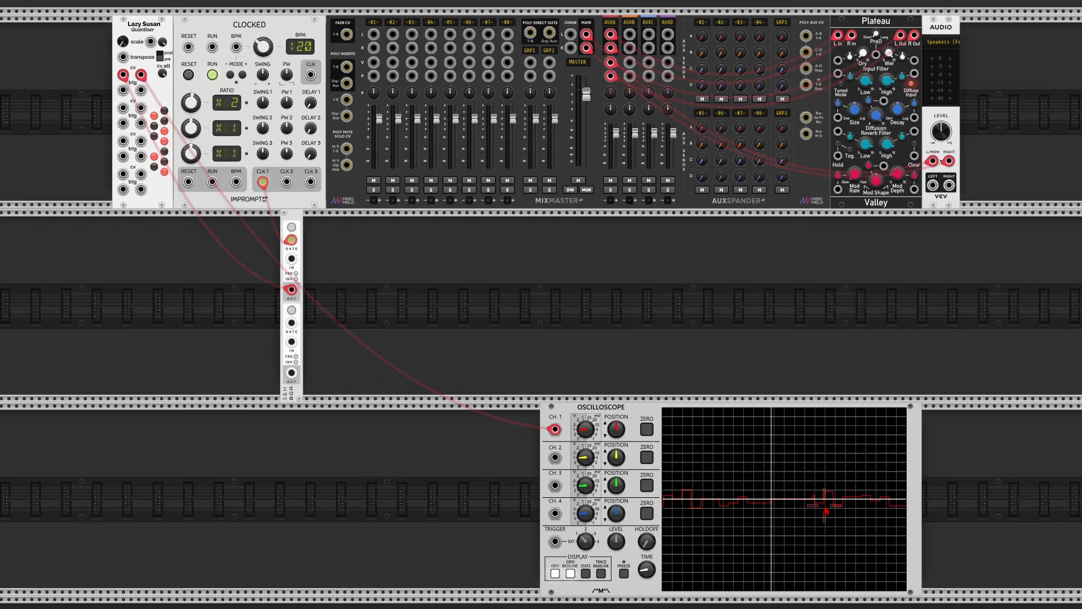
Step: Add a Bogaudio VCO in the middle row and patch the quantiser's CV 1 output to its V/OCT input
right_click(384, 266)
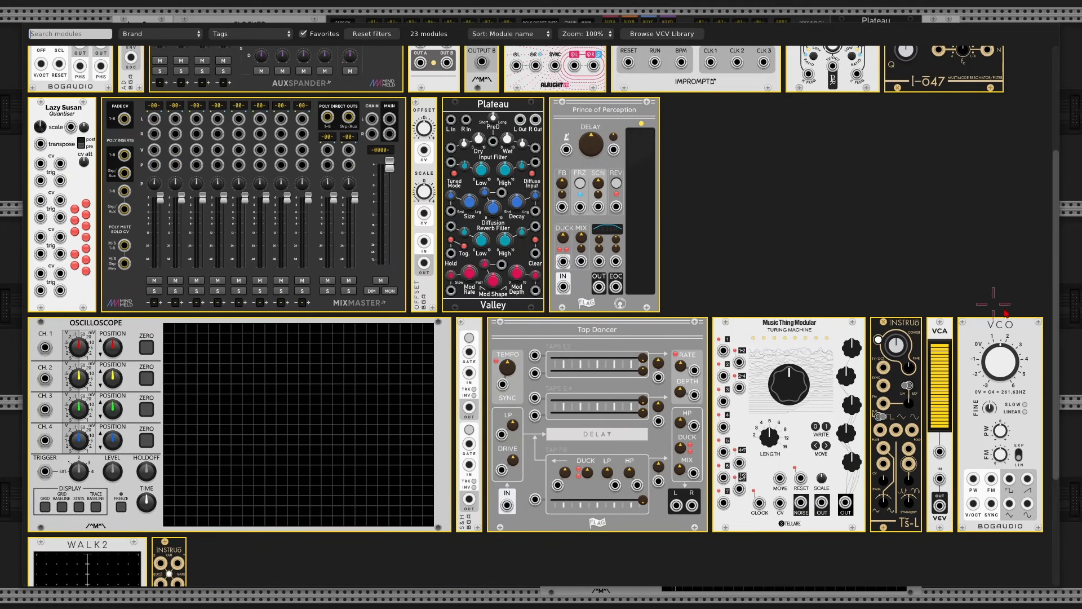
left_click(1030, 340)
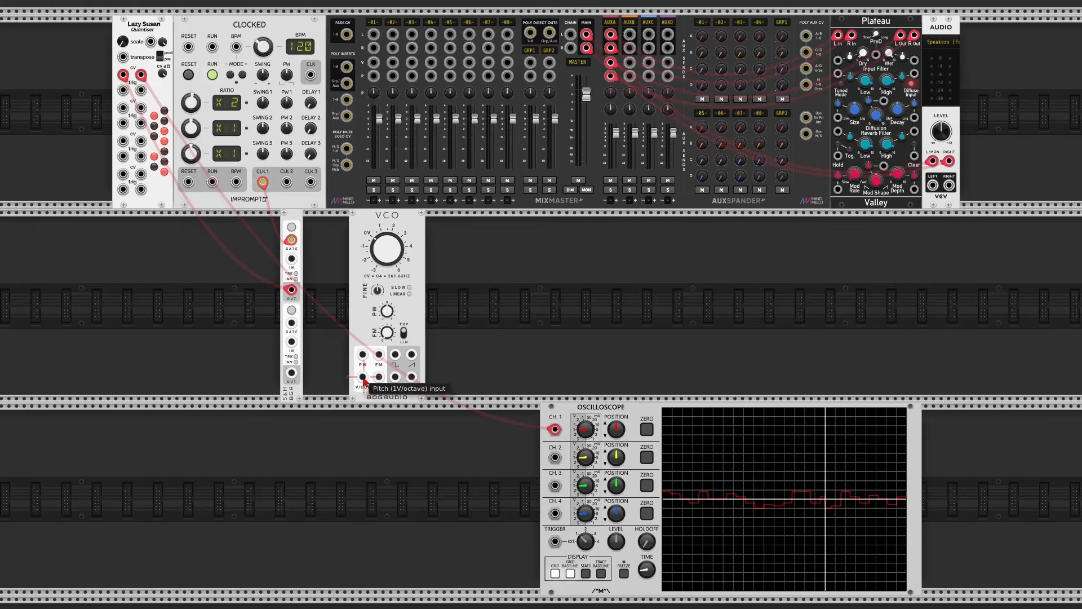
left_click_drag(363, 378, 141, 75)
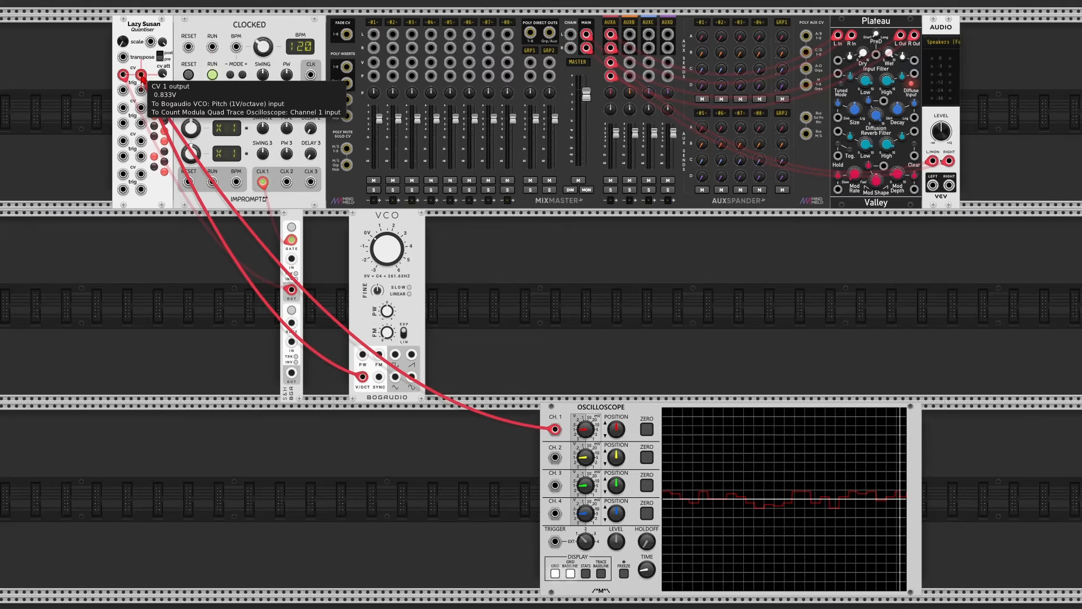
Step: Set the mixer's channel 1 level to -10 dB and patch the VCO's triangle output into that channel's left input
right_click(381, 123)
type("-10")
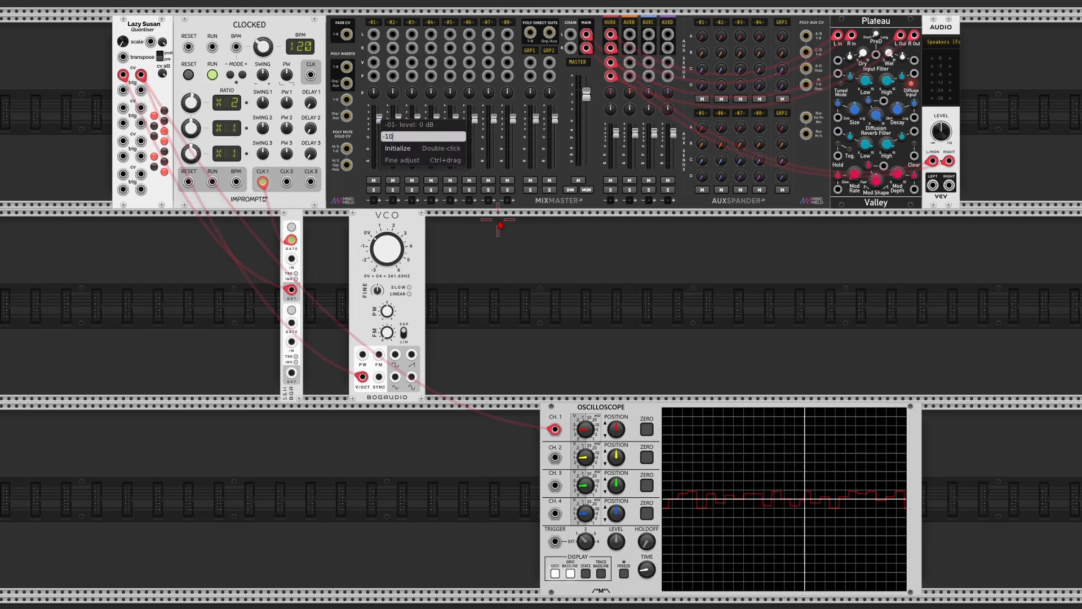
key("Return")
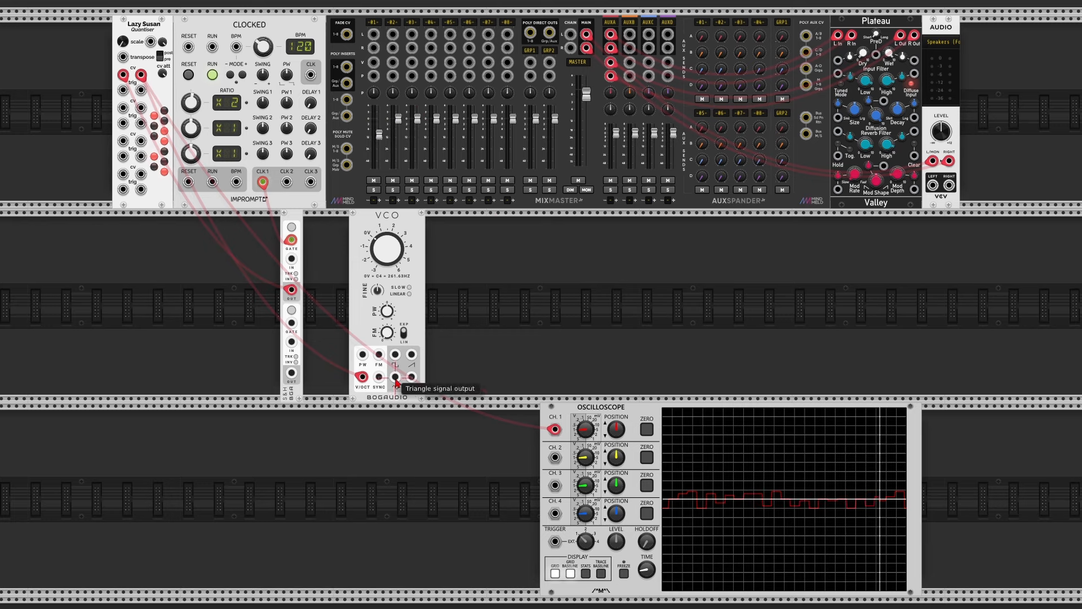
left_click_drag(396, 377, 374, 34)
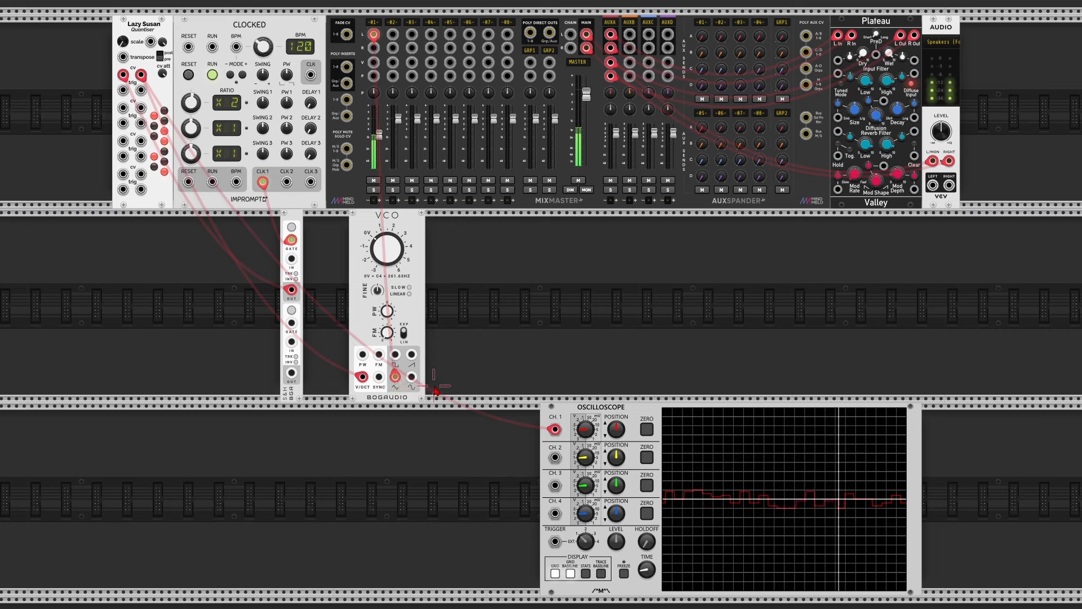
Step: Add AD envelope and VCA modules beside the VCO and patch the envelope output to the VCA's level CV input
right_click(449, 338)
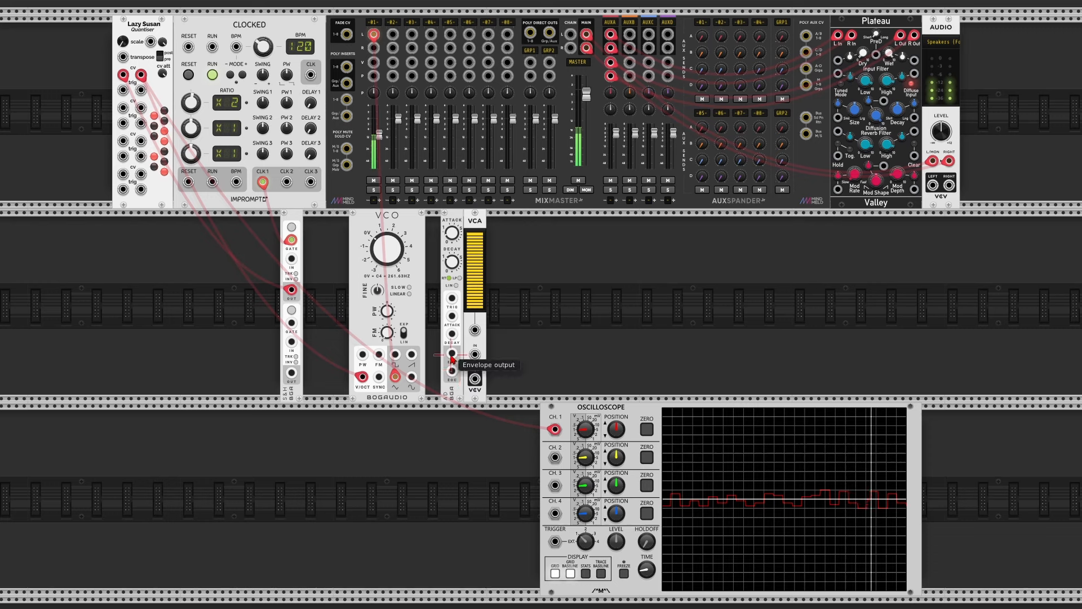
left_click_drag(452, 357, 475, 330)
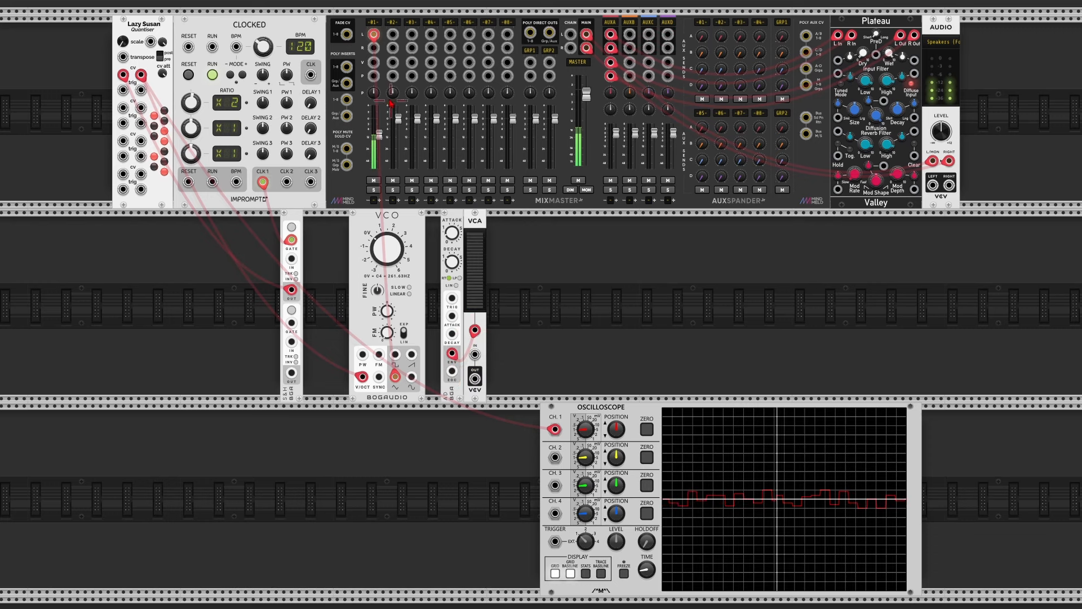
Step: Route the VCO's triangle signal through the VCA into mixer channel 1, and trigger the AD envelope from the quantiser's Trig 1 output
left_click_drag(373, 34, 475, 355)
left_click_drag(475, 379, 373, 34)
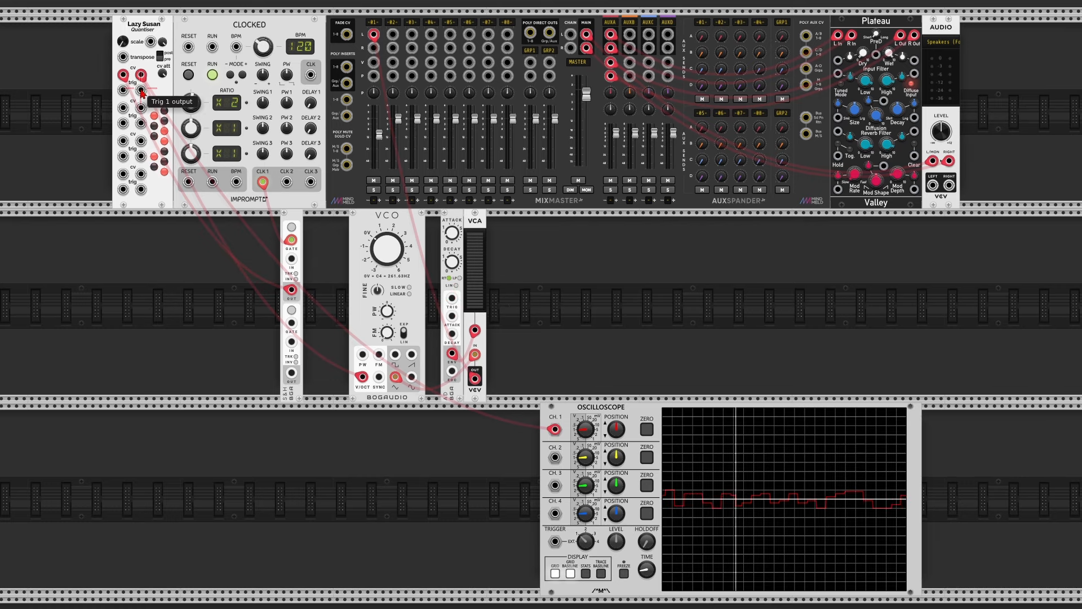
left_click_drag(141, 90, 452, 298)
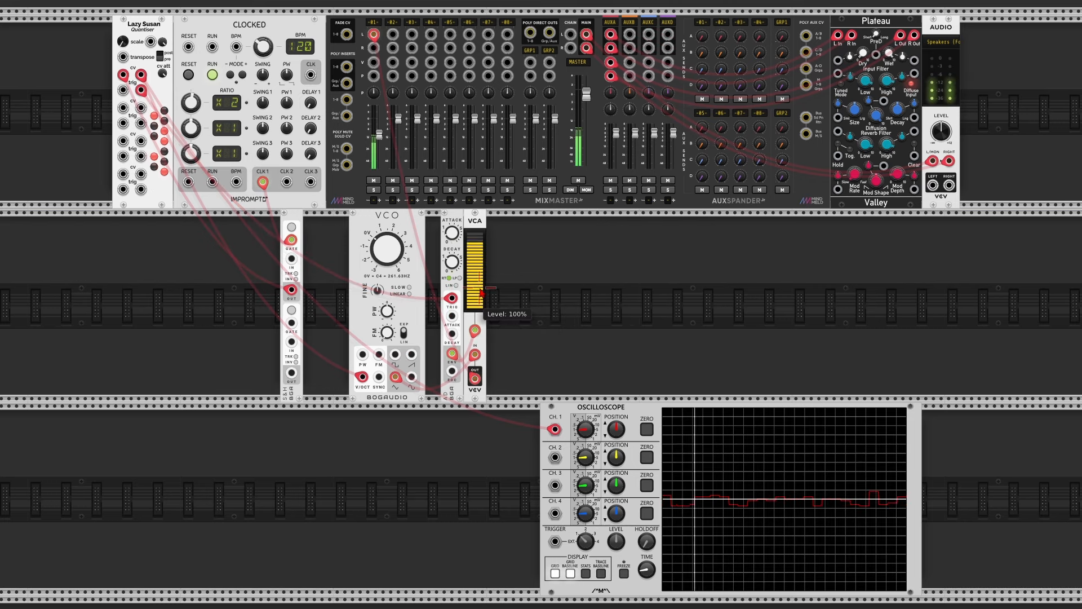
Step: Set the AD envelope's attack to 0.1 s and its decay to 0.5 s
right_click(453, 233)
type(".1")
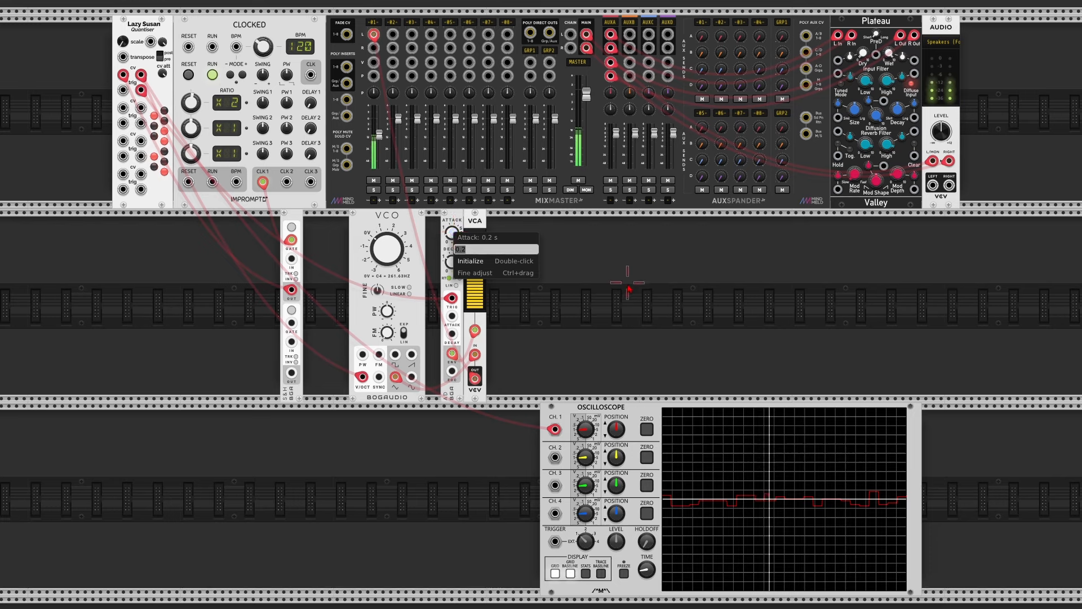
key("Return")
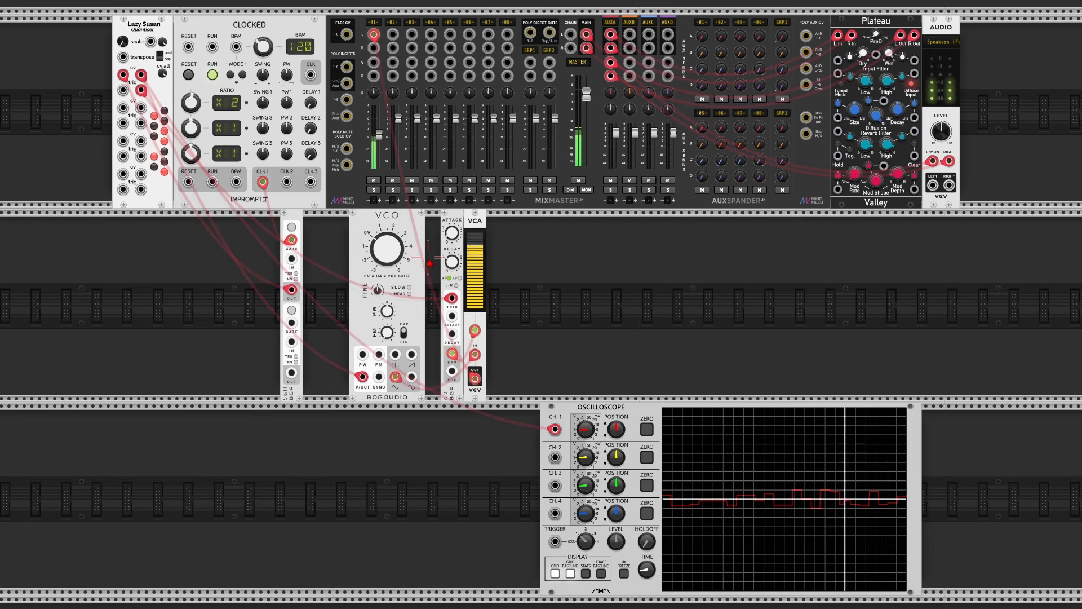
right_click(452, 262)
type(".5")
key("Return")
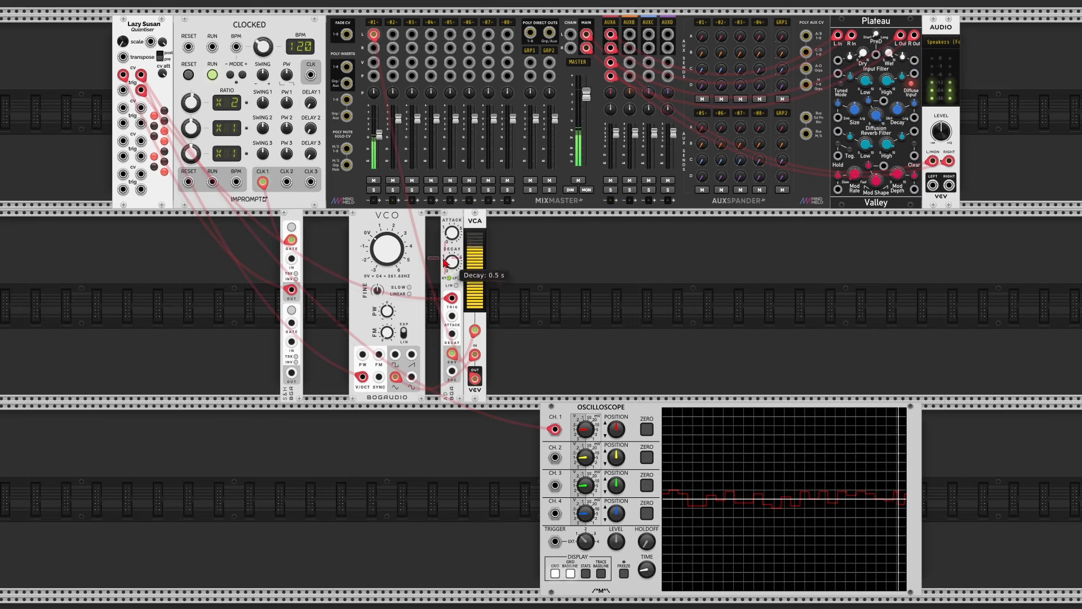
right_click(386, 255)
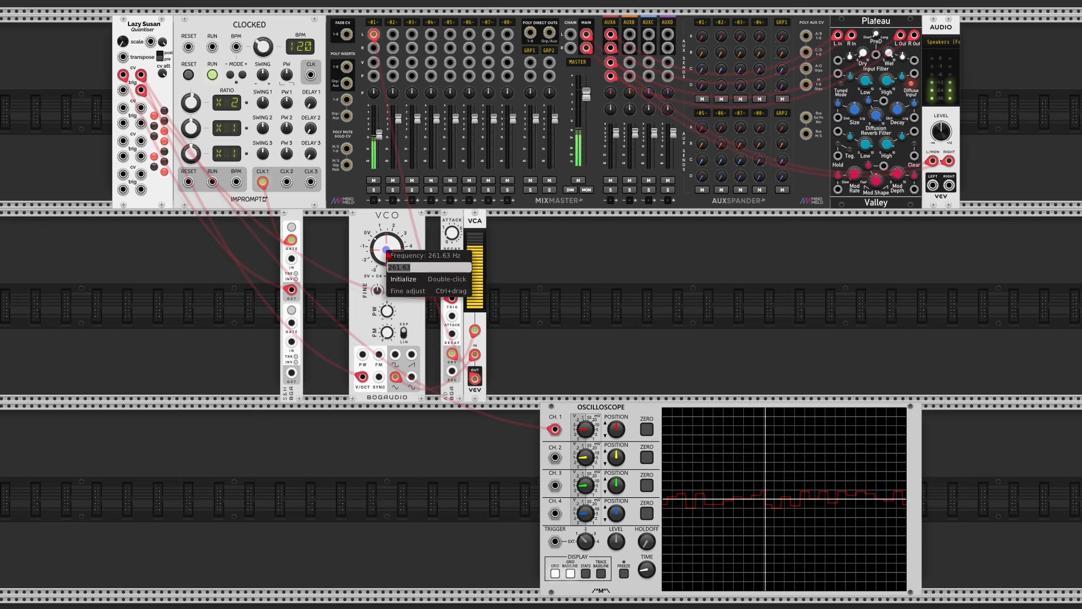
left_click(331, 268)
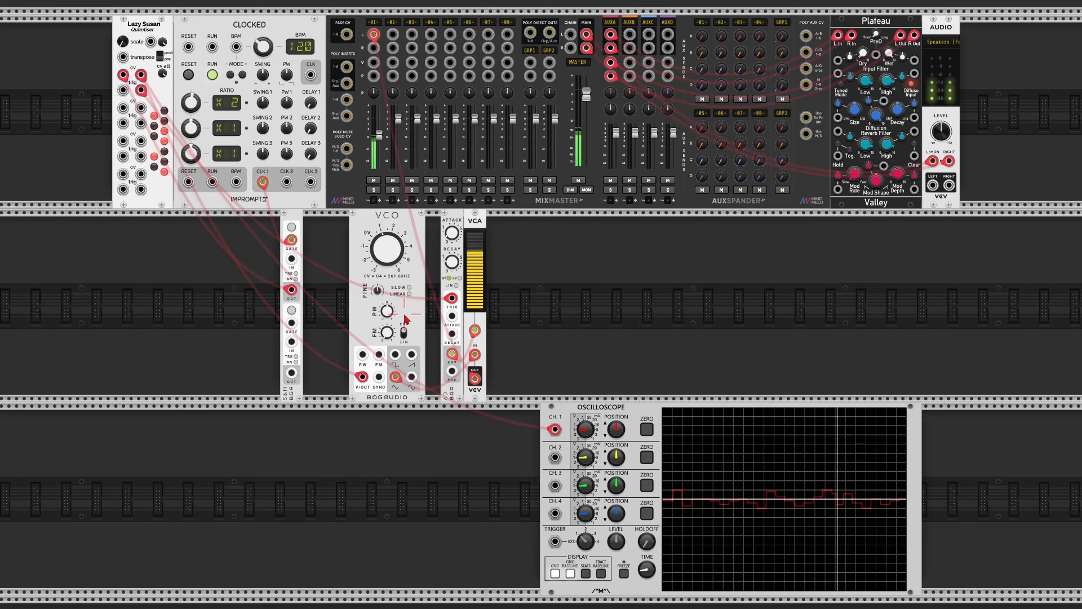
Step: Add an Offset module between the sample-and-hold and the VCO, and route the sample-and-hold output through it into the quantiser's CV 1 input
right_click(324, 280)
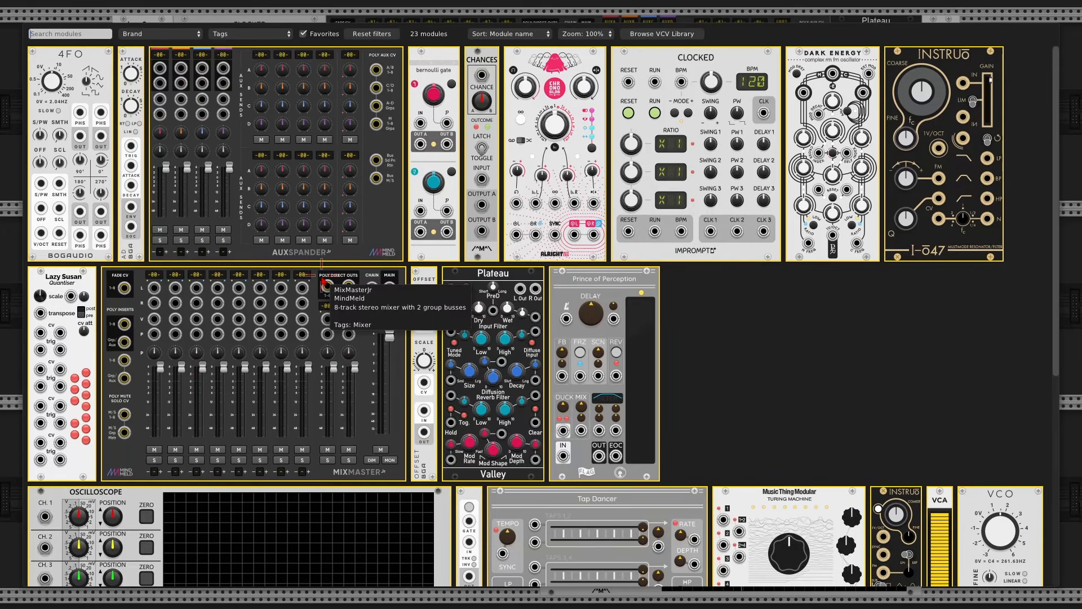
scroll(325, 282, "down", 2)
left_click_drag(425, 222, 316, 215)
left_click_drag(314, 289, 123, 76)
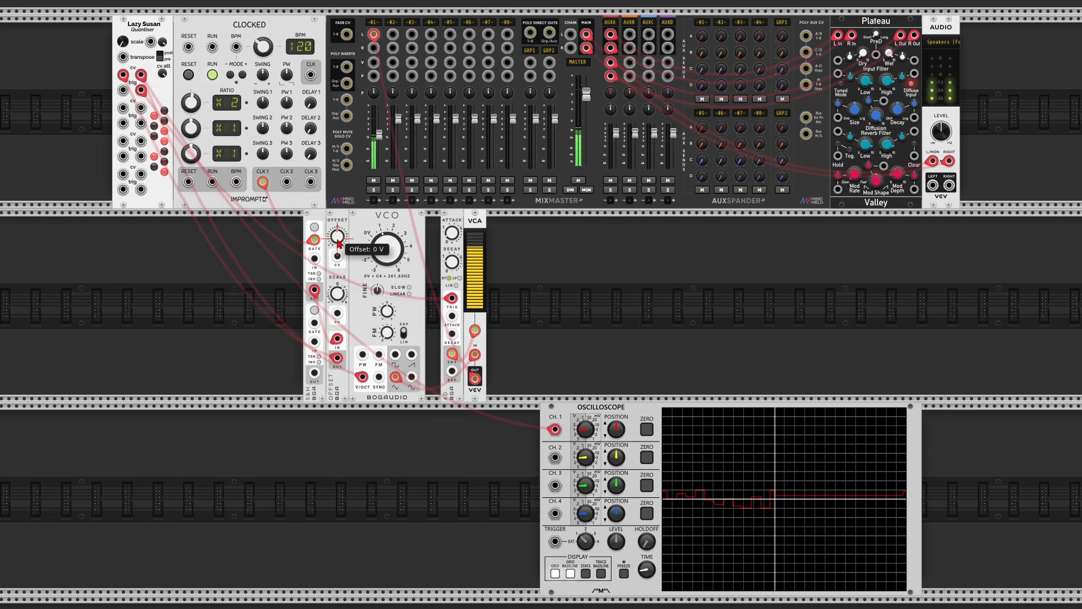
Step: Try different offsets on the Offset module, including about -1.35 V, and reset the knob to its default
left_click_drag(337, 237, 541, 305)
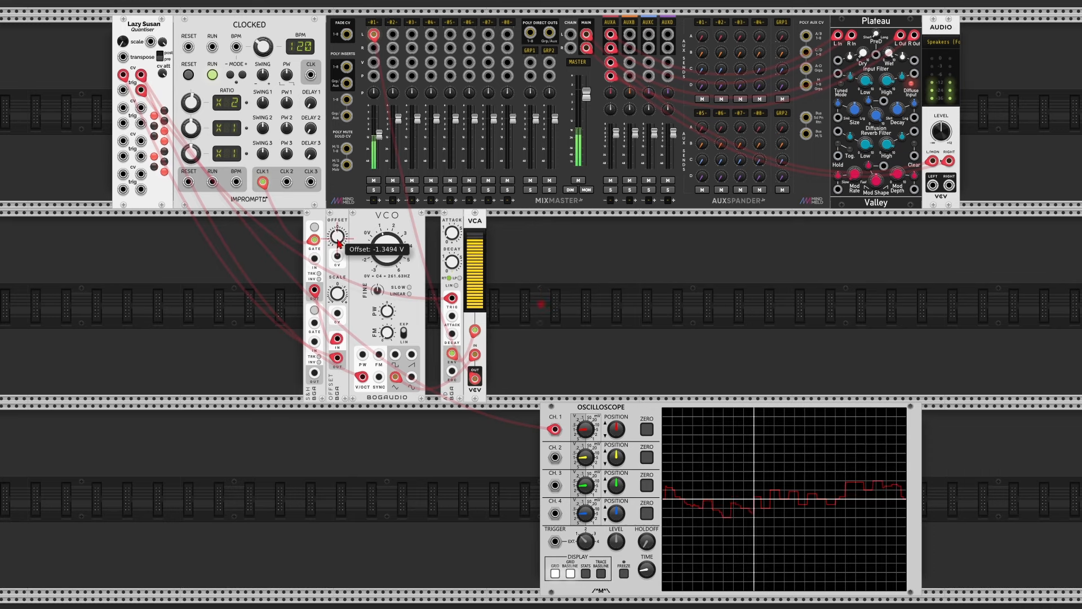
double_click(337, 238)
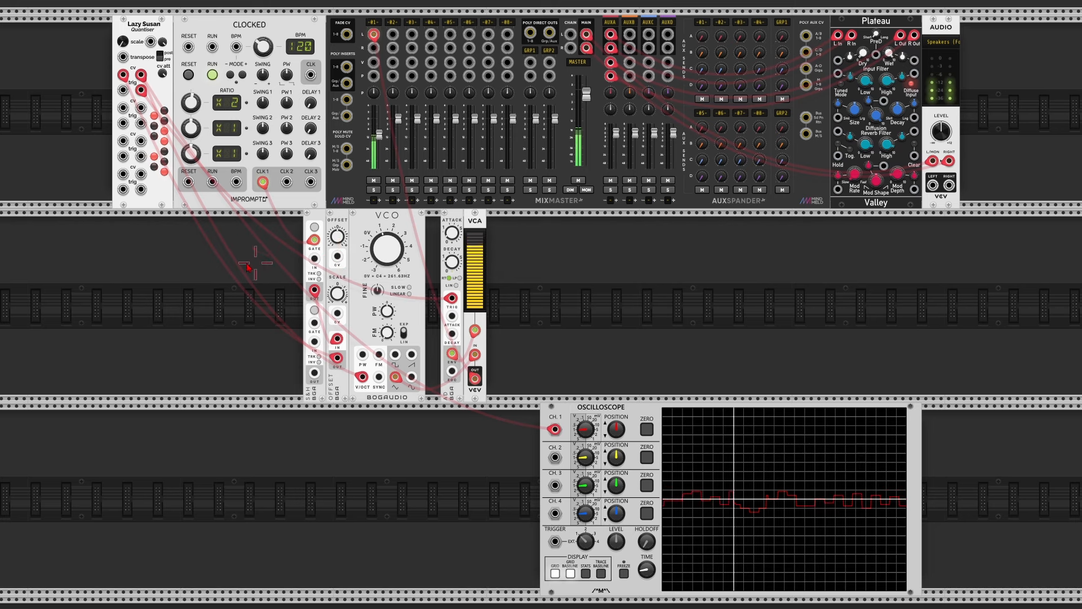
Step: Add a Bogaudio 4FO module in the middle row and align it directly beneath the Lazy Susan quantiser
right_click(164, 259)
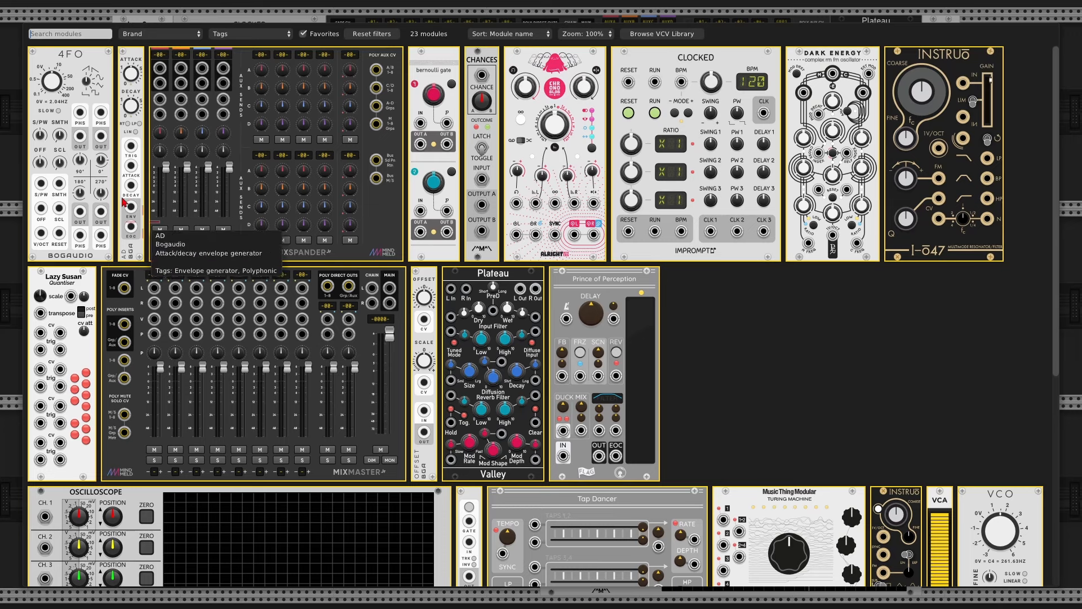
left_click(70, 79)
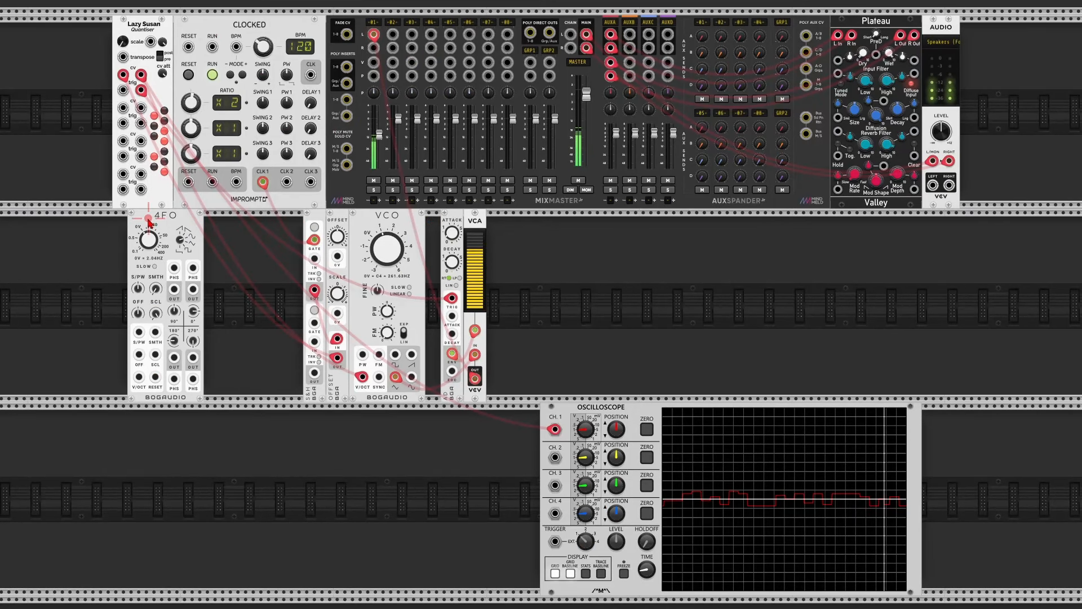
left_click_drag(149, 218, 137, 218)
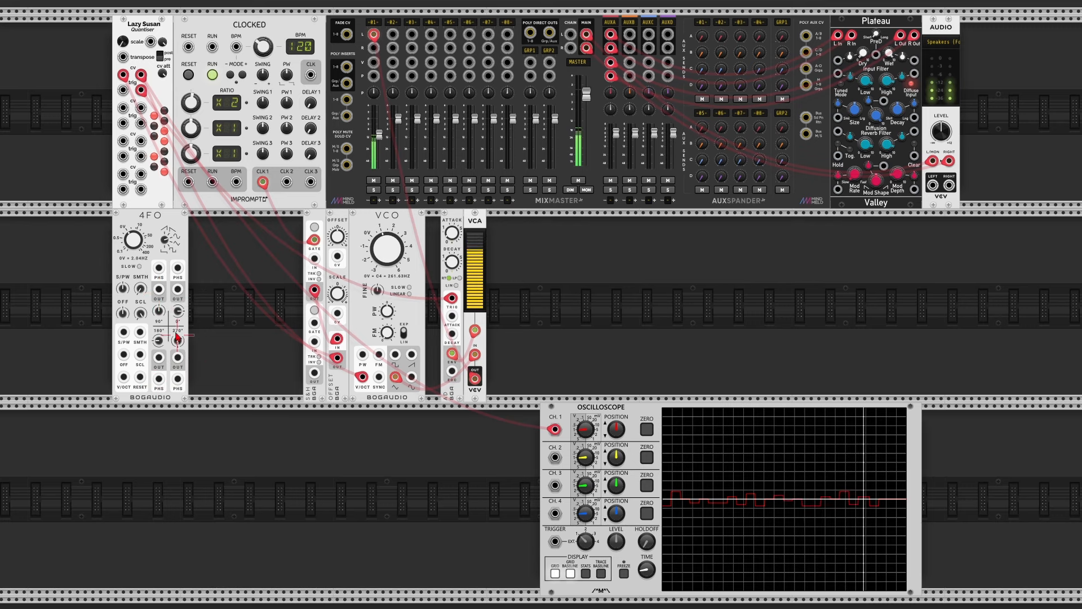
Step: Patch three of the 4FO's phase outputs to oscilloscope channels 2, 3 and 4 to compare their waves
mouse_move(159, 289)
left_mouse_down()
mouse_move(220, 303)
mouse_move(411, 435)
mouse_move(555, 458)
mouse_move(297, 360)
mouse_move(160, 286)
mouse_move(178, 289)
left_mouse_up()
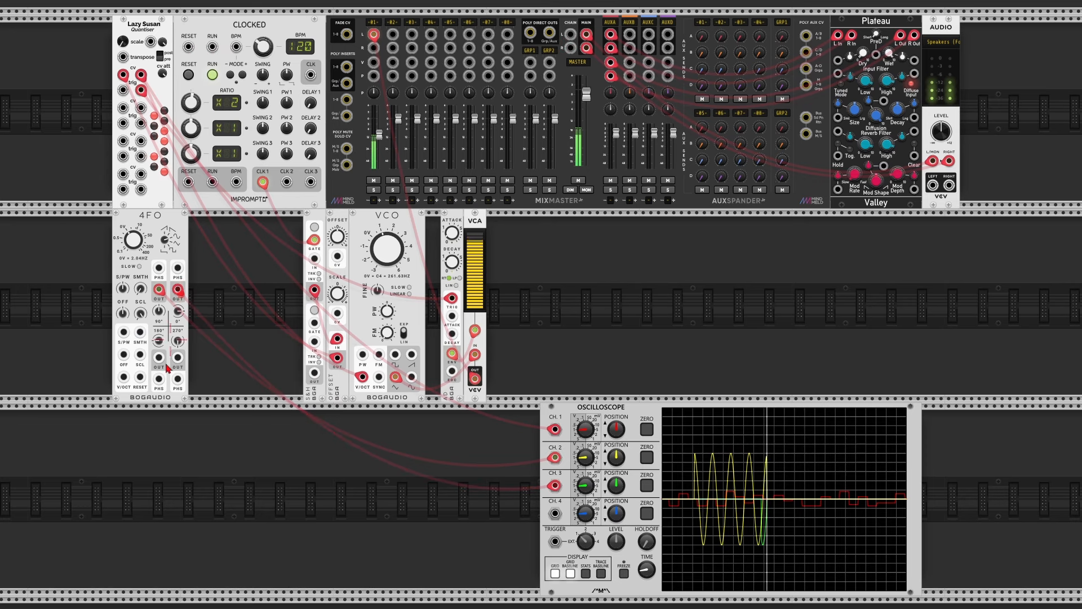
mouse_move(160, 358)
left_mouse_down()
mouse_move(525, 527)
mouse_move(556, 514)
left_mouse_up()
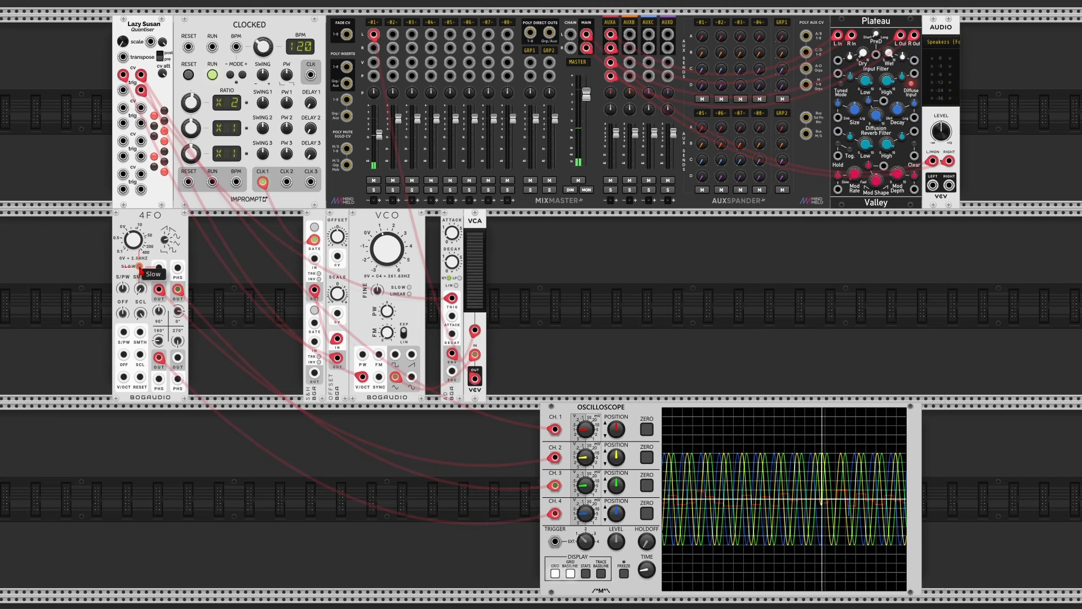
Step: Switch the 4FO to Slow mode and try out its other waveforms
left_click(140, 269)
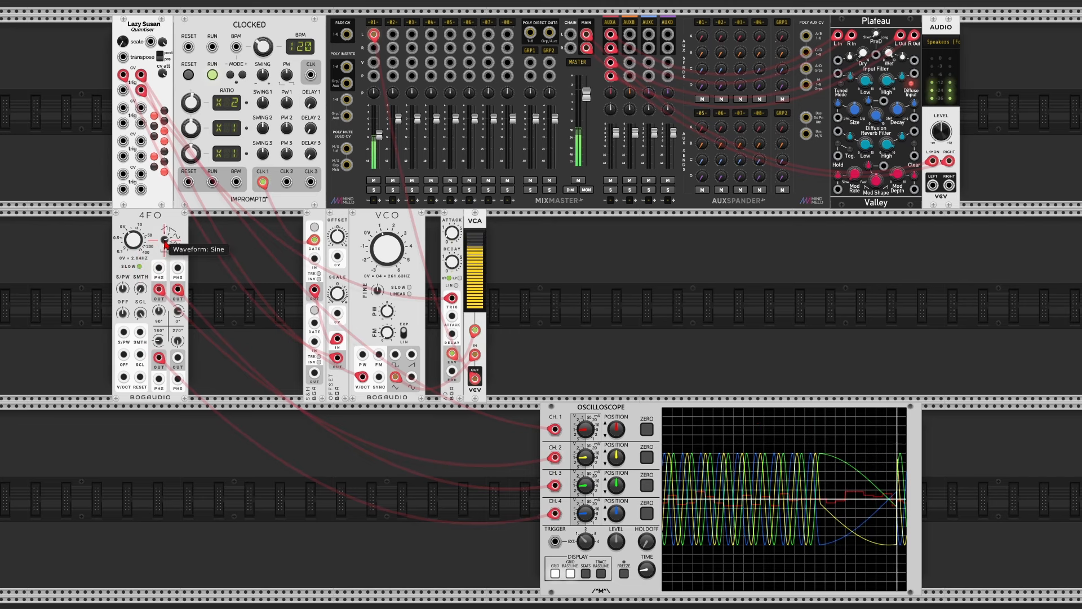
left_click_drag(165, 242, 165, 227)
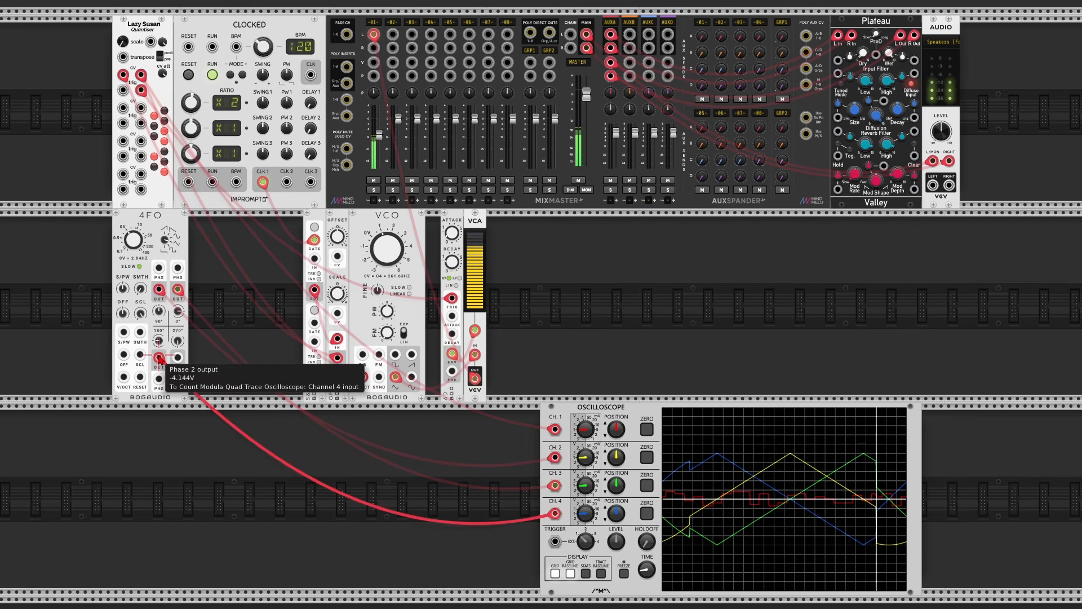
Step: Remove the 4FO's oscilloscope cables, patch its Phase 1 output to the Offset module's offset CV input, and set the offset to 2 V
left_click_drag(160, 358, 337, 257)
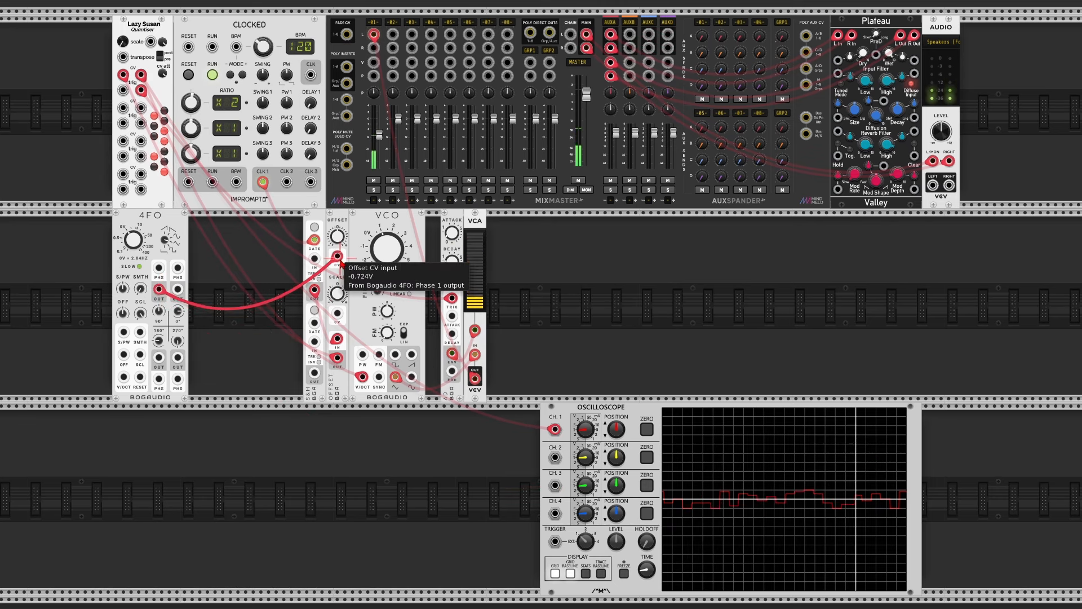
right_click(337, 237)
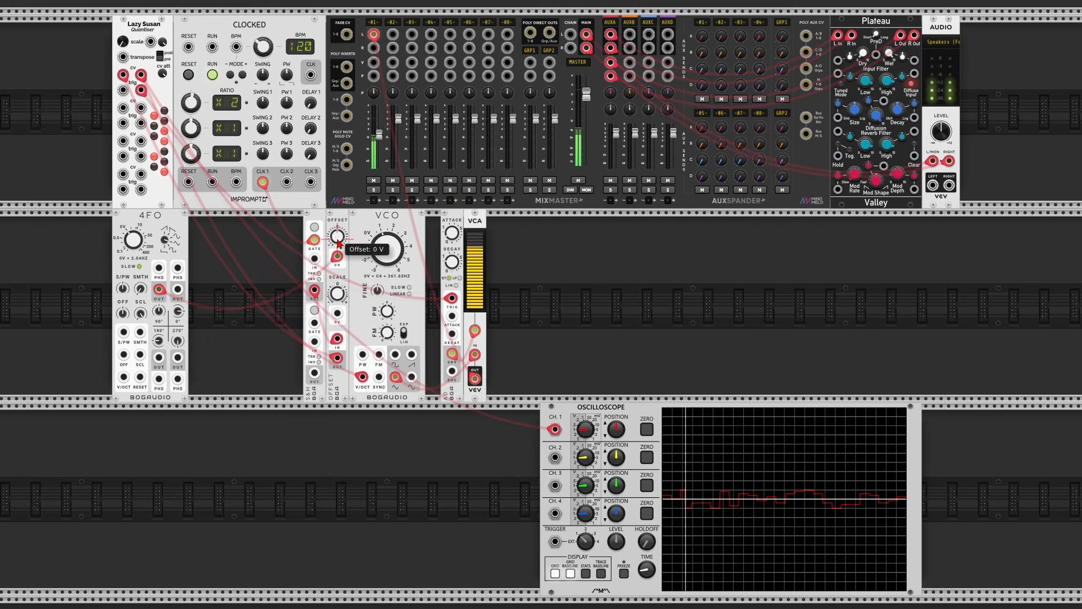
type("2")
key("Return")
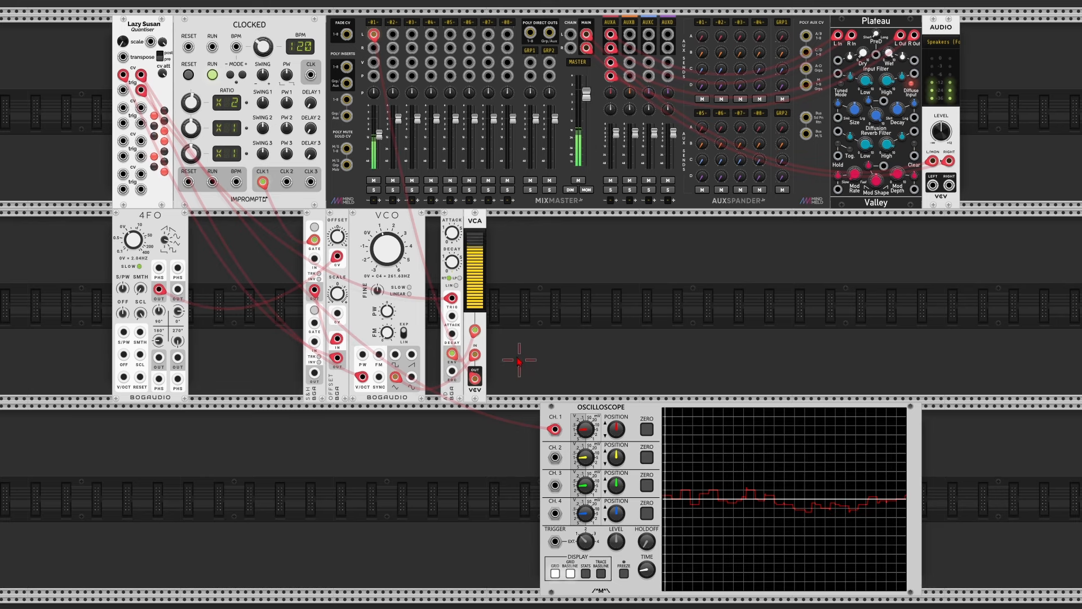
Step: Route the Offset module's output through the second sample-and-hold channel into the quantiser's CV 1 input
mouse_move(344, 261)
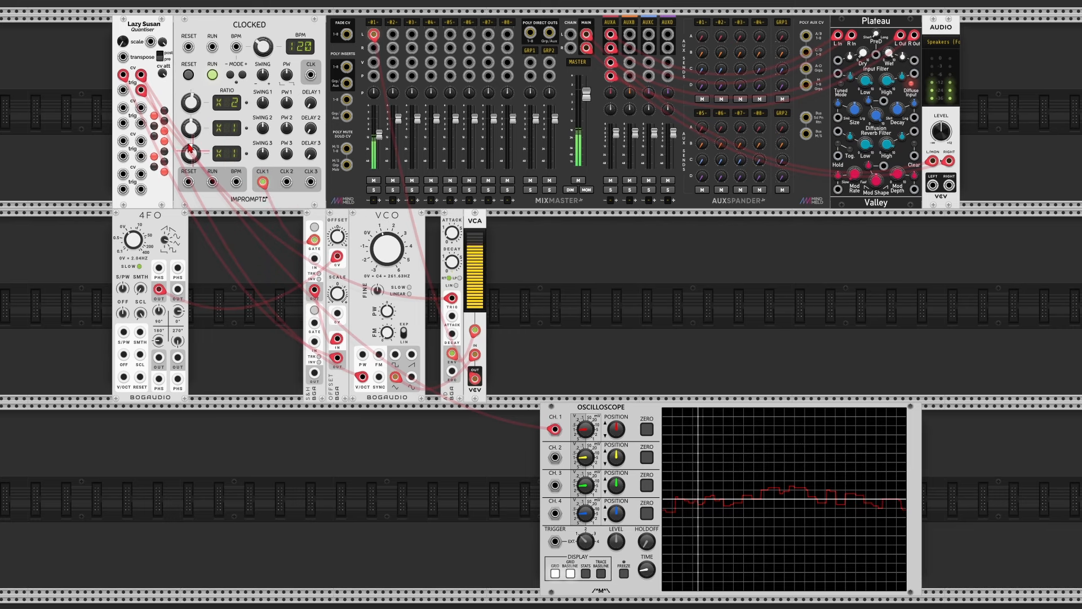
mouse_move(125, 77)
left_mouse_down()
mouse_move(164, 234)
mouse_move(271, 346)
mouse_move(293, 363)
mouse_move(316, 356)
mouse_move(322, 345)
mouse_move(232, 278)
mouse_move(124, 74)
left_mouse_up()
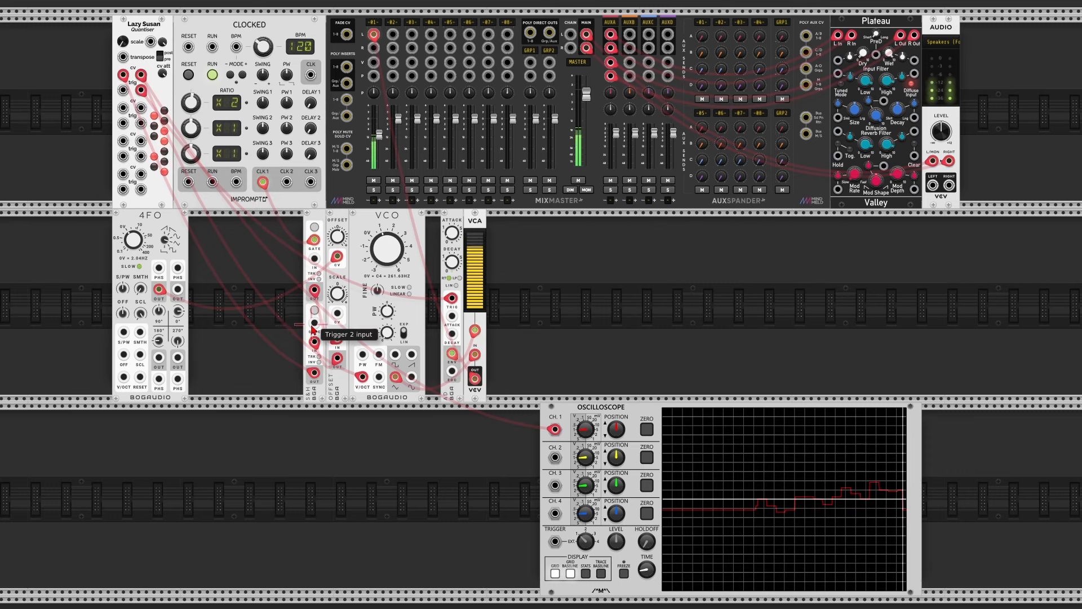
left_click_drag(263, 182, 314, 240)
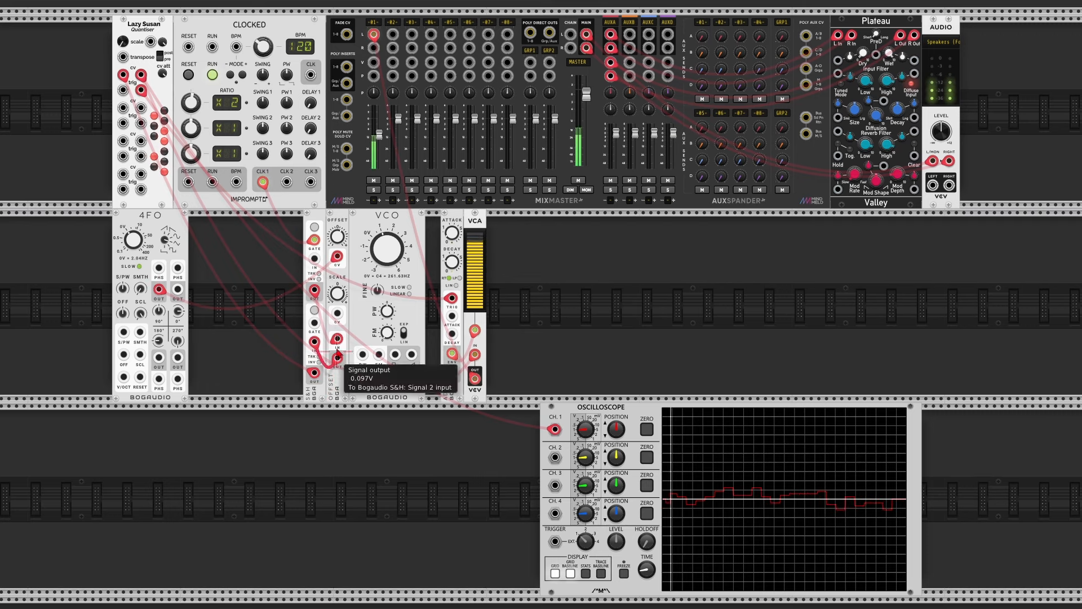
Step: Set the Offset module's scale to 0.5x
mouse_move(335, 302)
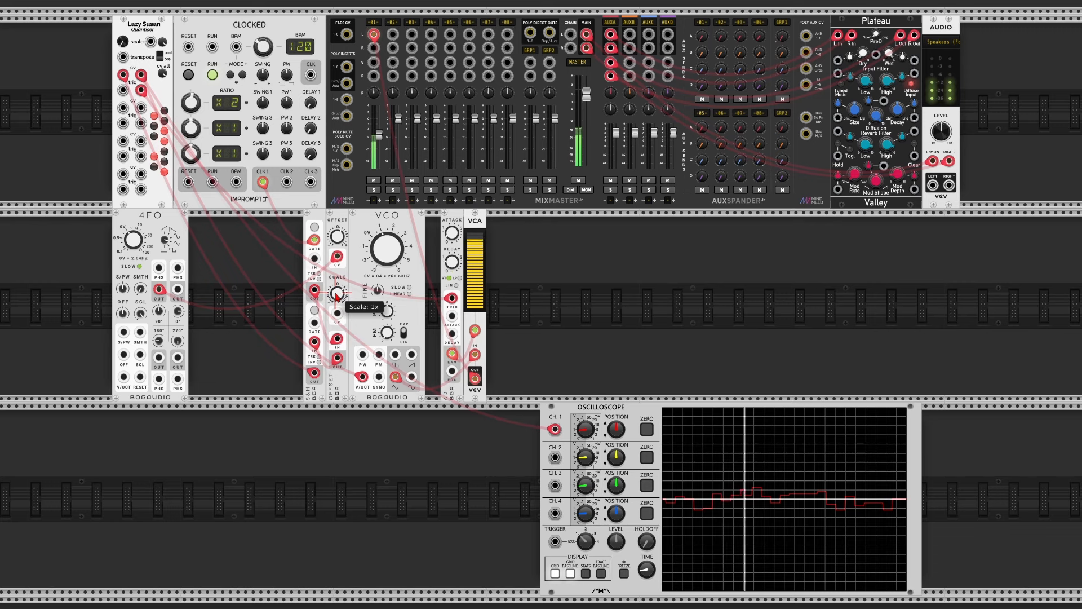
right_click(336, 298)
type(".5")
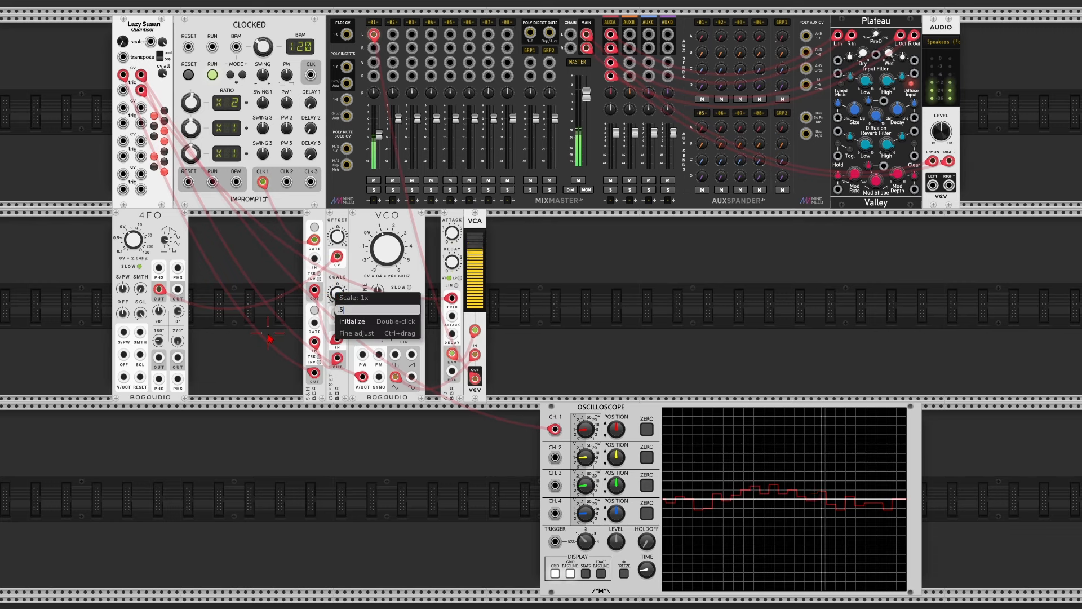
key("Return")
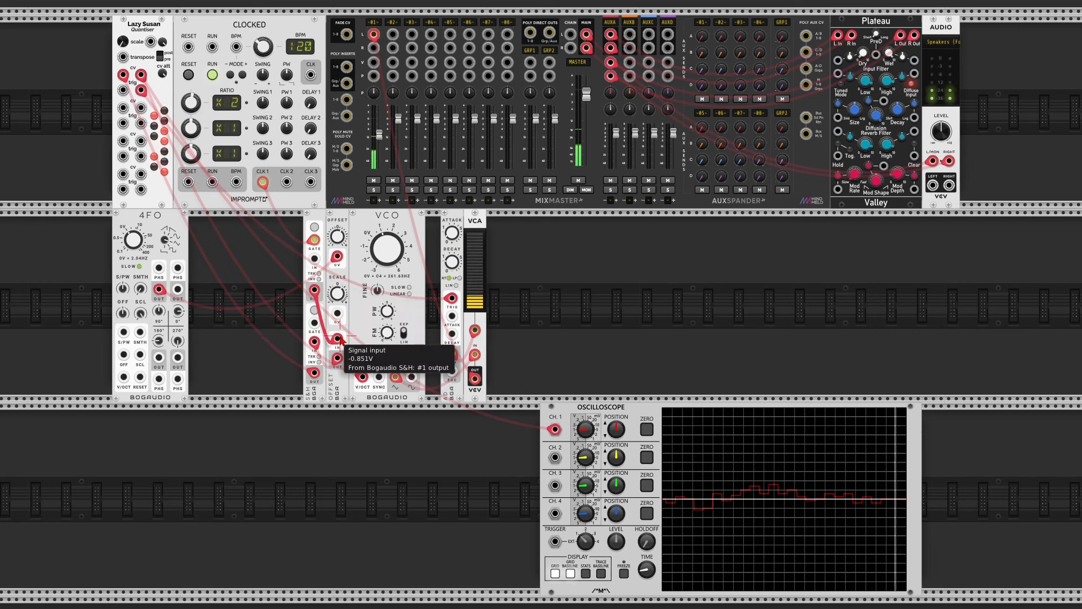
mouse_move(336, 297)
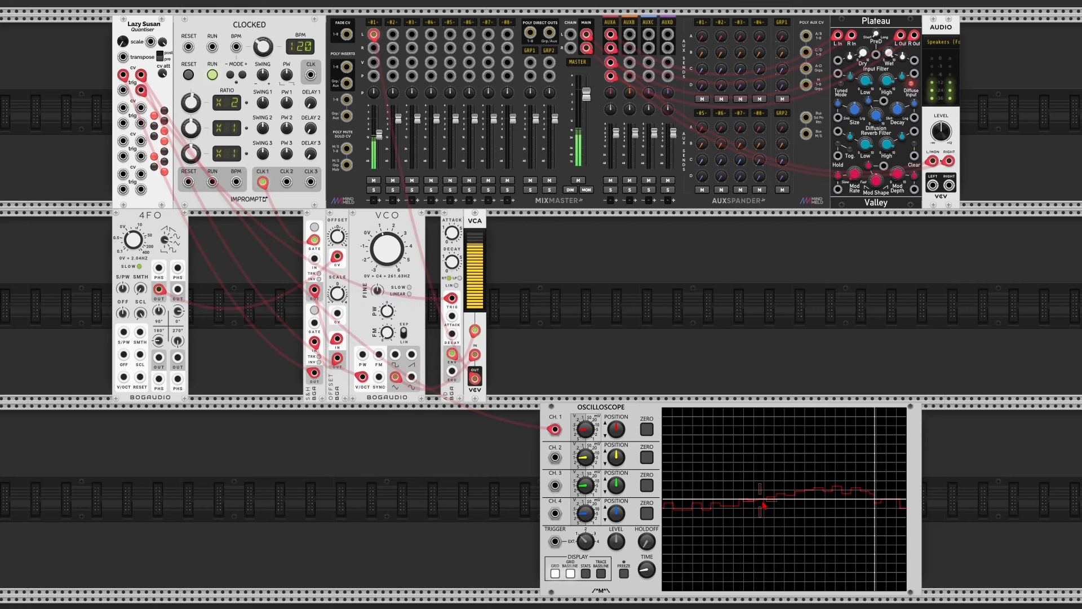
left_click_drag(600, 443, 541, 304)
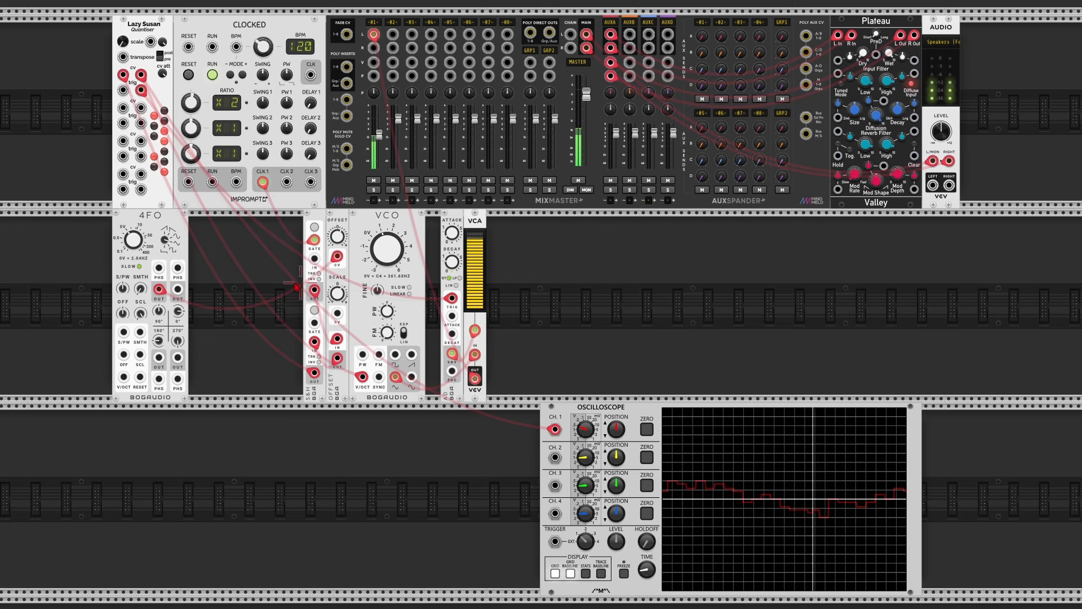
Step: Add a Bernoulli Gate between the 4FO and the sample-and-hold and set its channel 1 probability to 50%
right_click(245, 276)
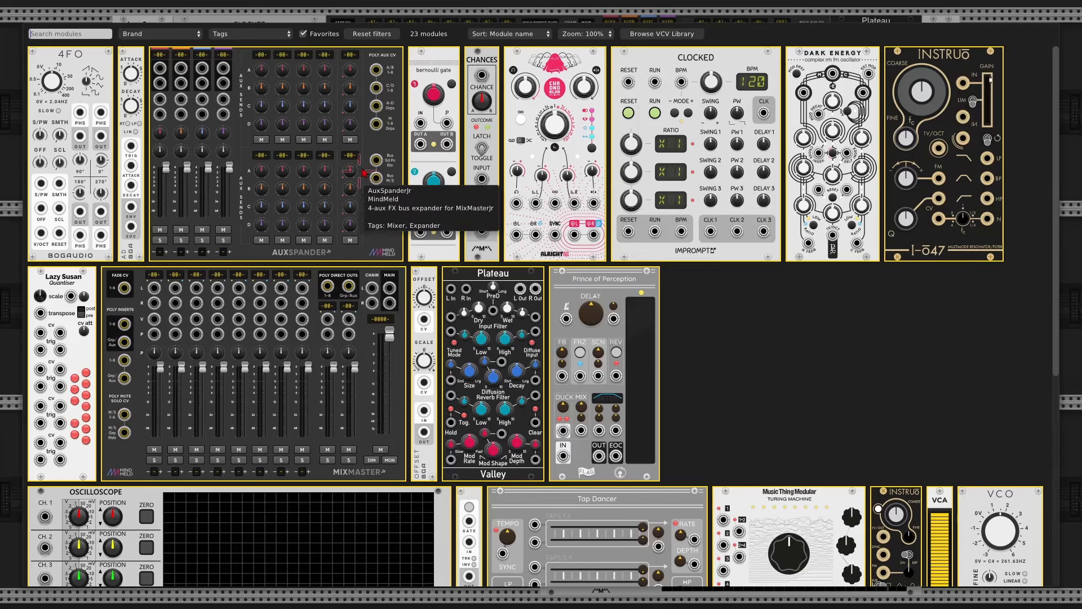
left_click(424, 66)
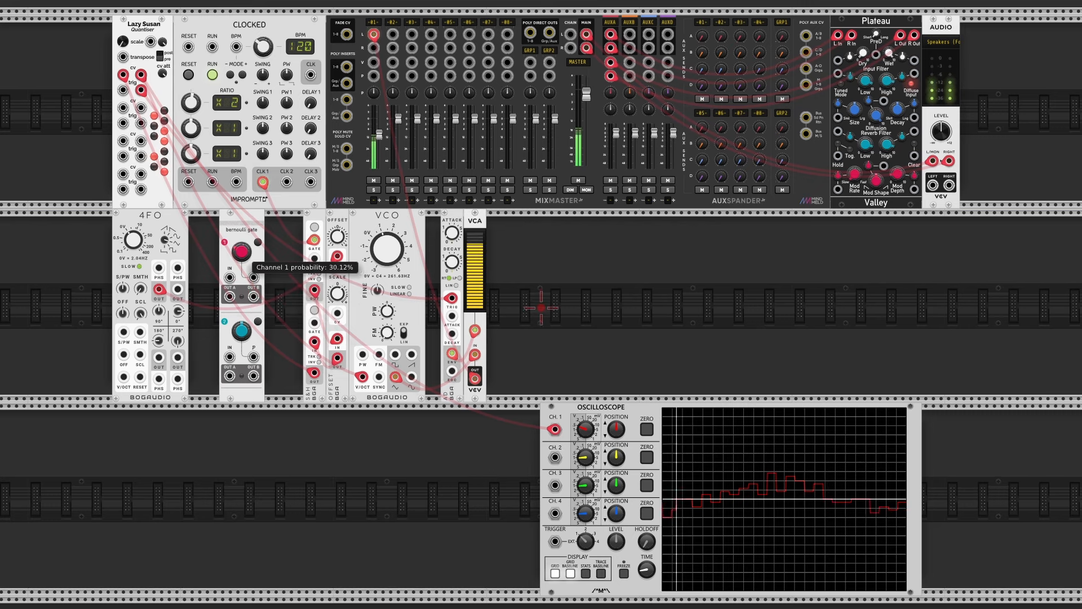
left_click_drag(242, 252, 242, 225)
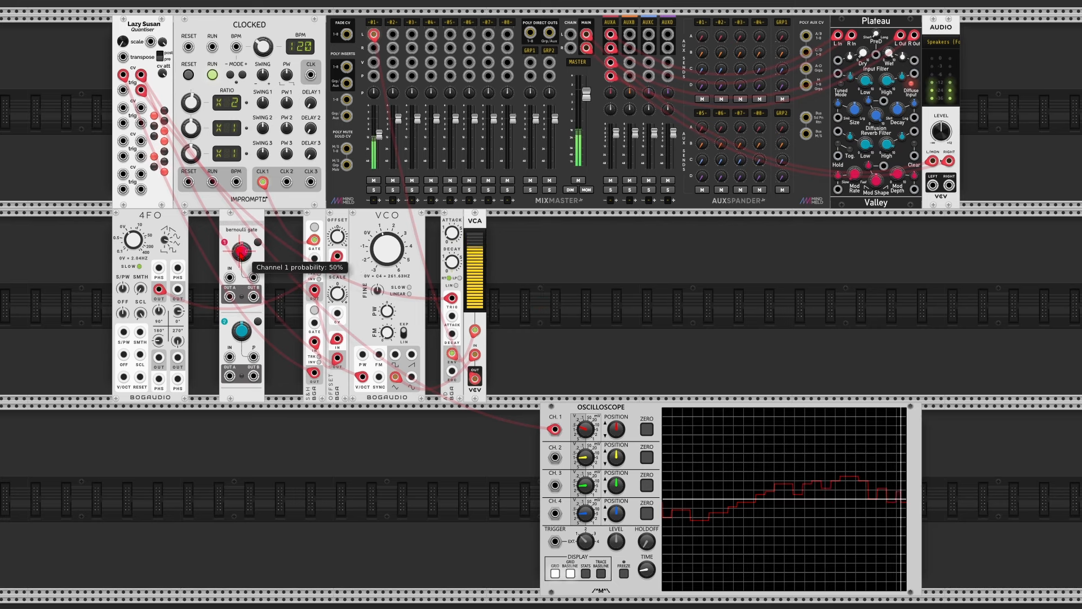
mouse_move(314, 240)
left_mouse_down()
mouse_move(229, 277)
mouse_move(256, 293)
mouse_move(314, 242)
left_mouse_up()
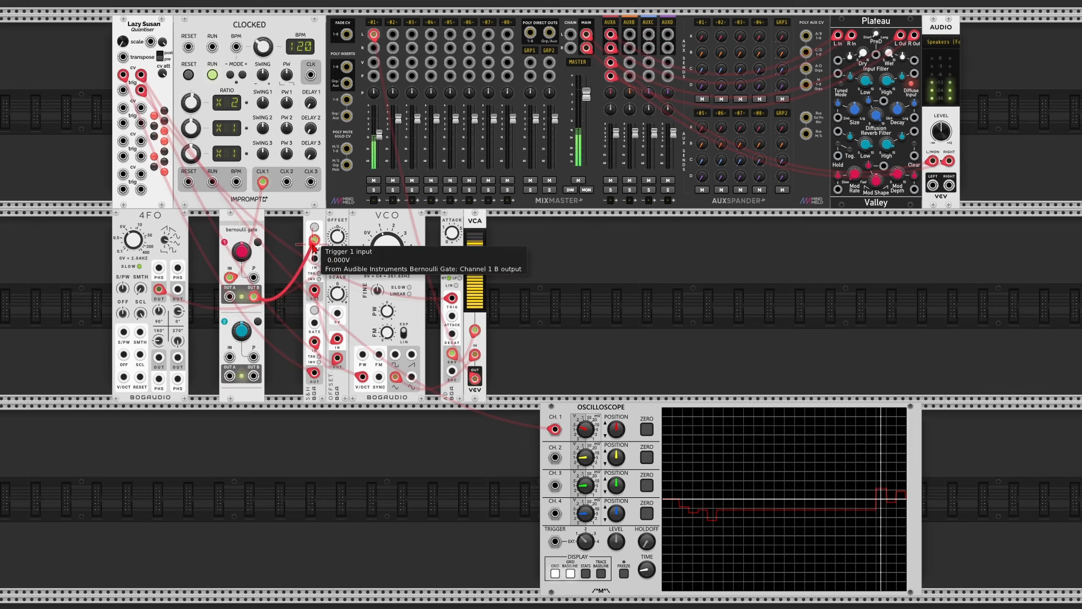
left_click_drag(245, 224, 215, 224)
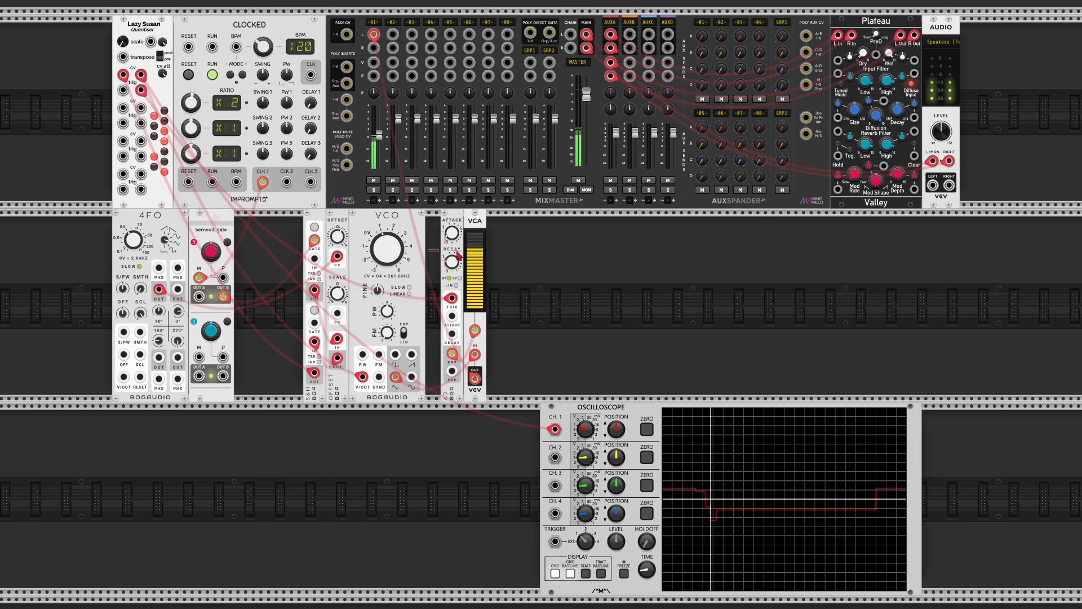
left_click_drag(289, 234, 387, 274)
left_click_drag(387, 275, 372, 276)
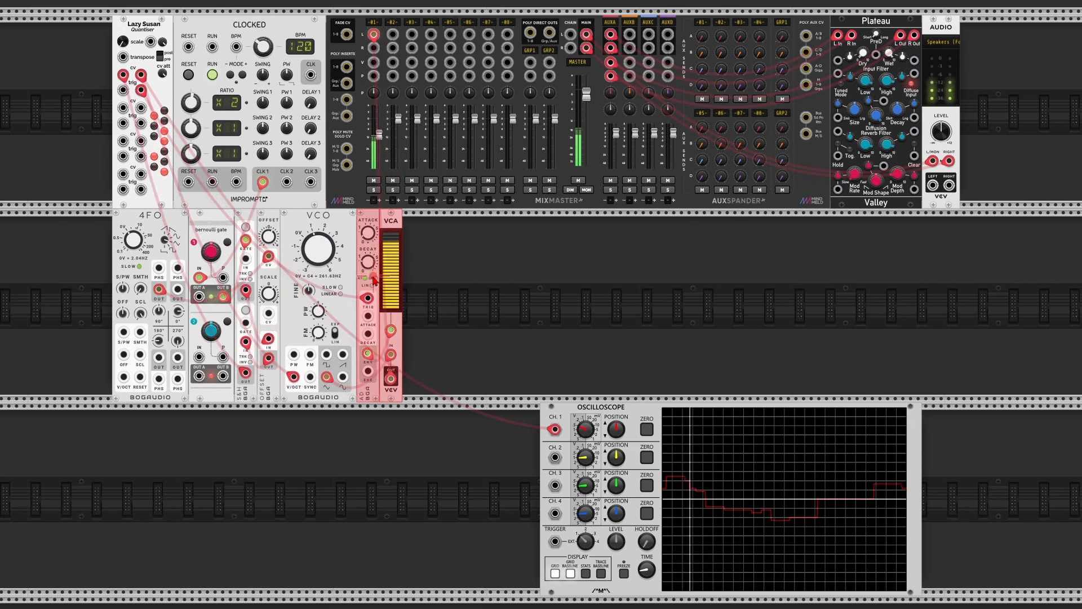
left_click(454, 290)
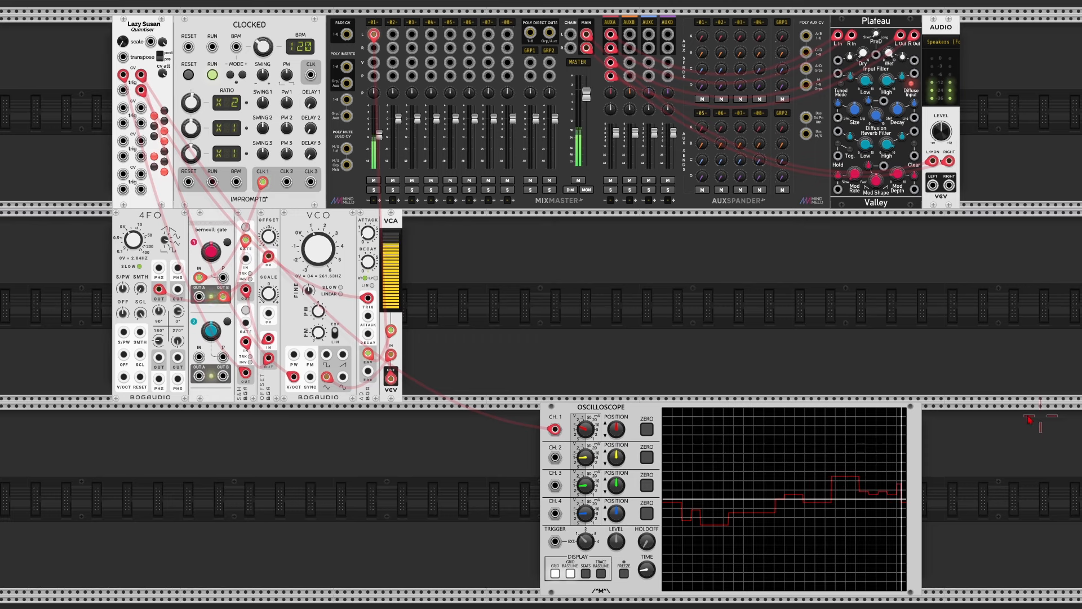
Step: Set mixer track 1's AUX A send to -12 dB
right_click(703, 37)
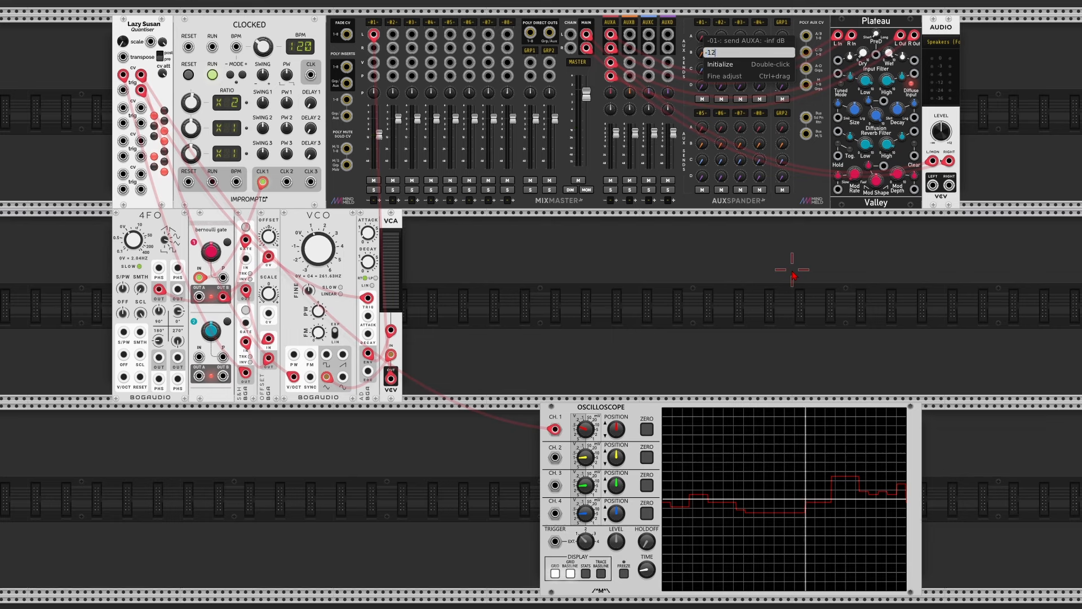
type("-12")
key("Return")
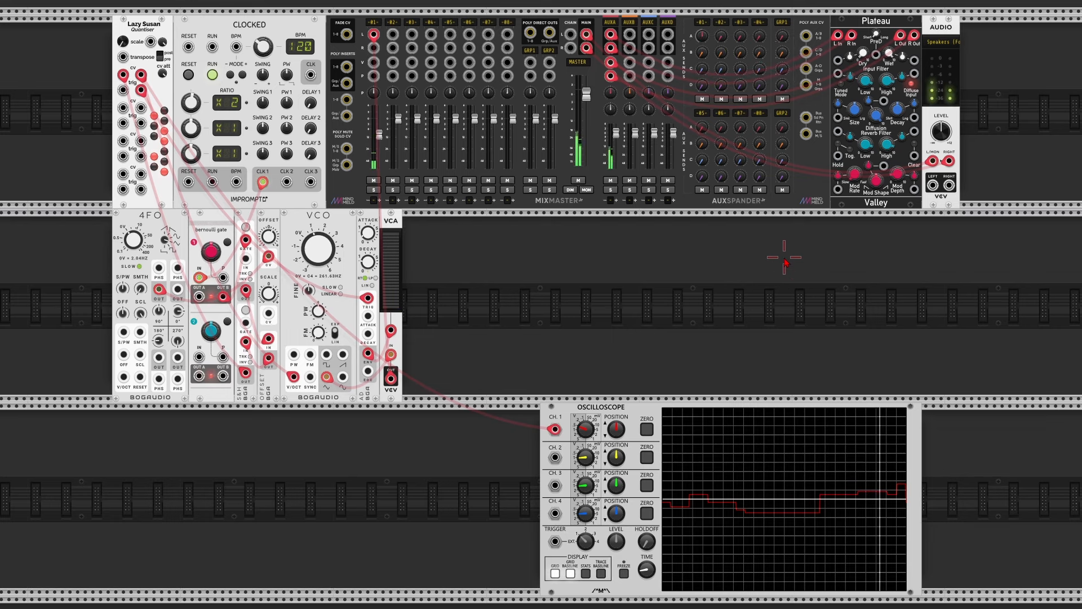
Step: Add the Chronoblob delay after the VCA and patch Clocked's CLK 1 output to its sync input
right_click(445, 333)
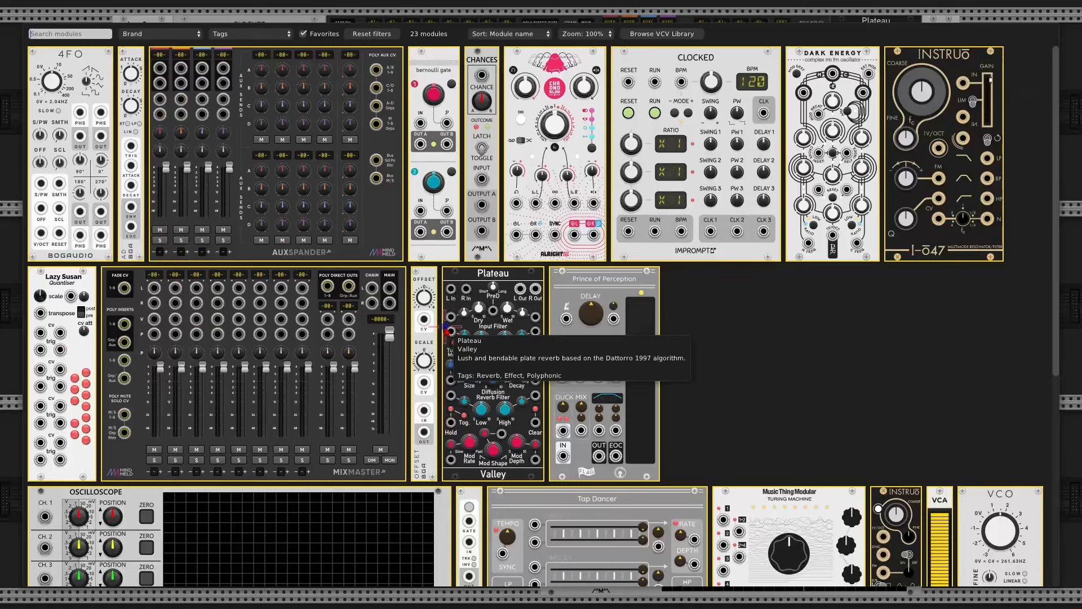
left_click(546, 63)
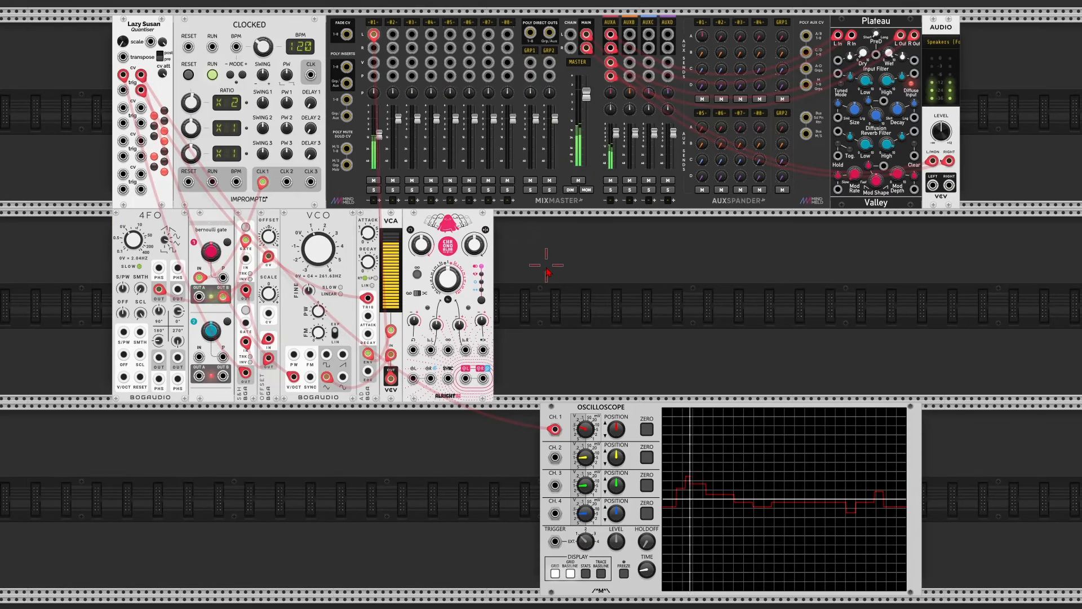
left_click_drag(448, 377, 263, 182)
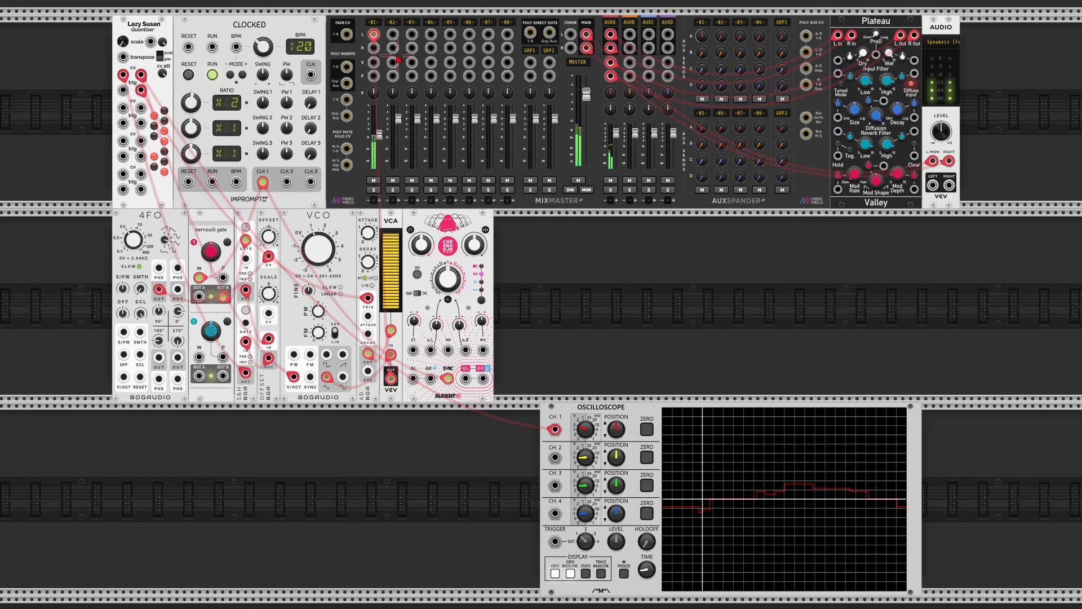
Step: Route the VCA output through the Chronoblob delay into mixer track 1's left and right inputs
left_click_drag(374, 34, 483, 378)
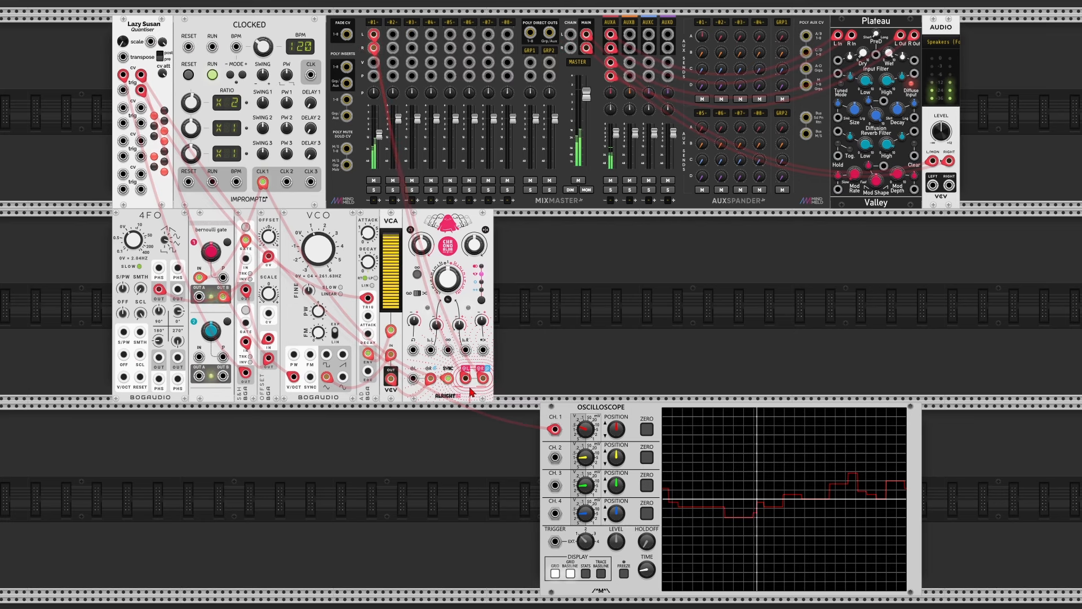
left_click_drag(391, 378, 412, 379)
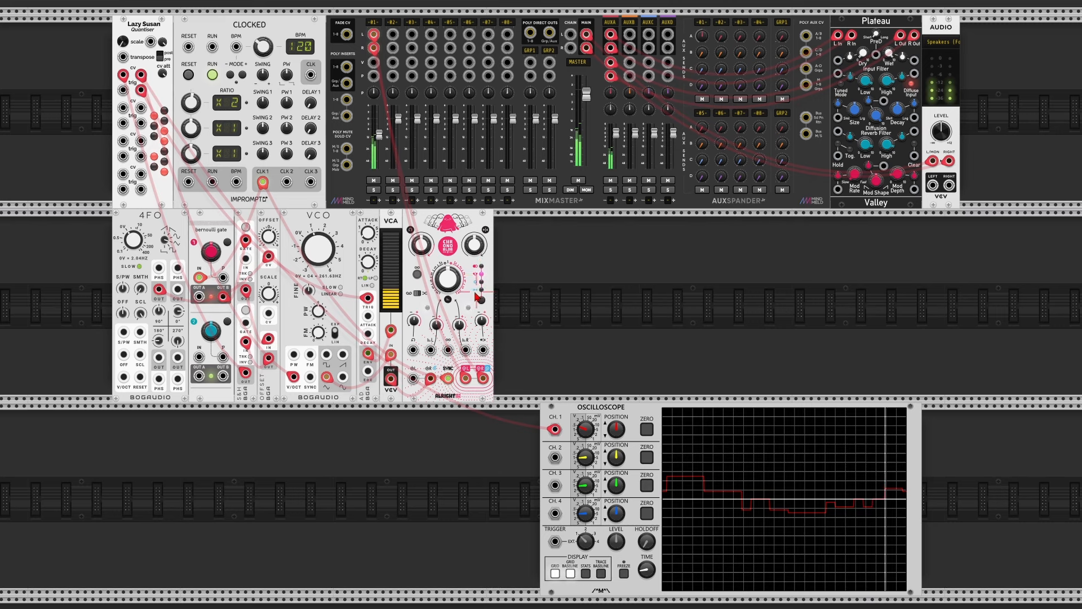
mouse_move(449, 284)
left_click_drag(449, 285, 541, 304)
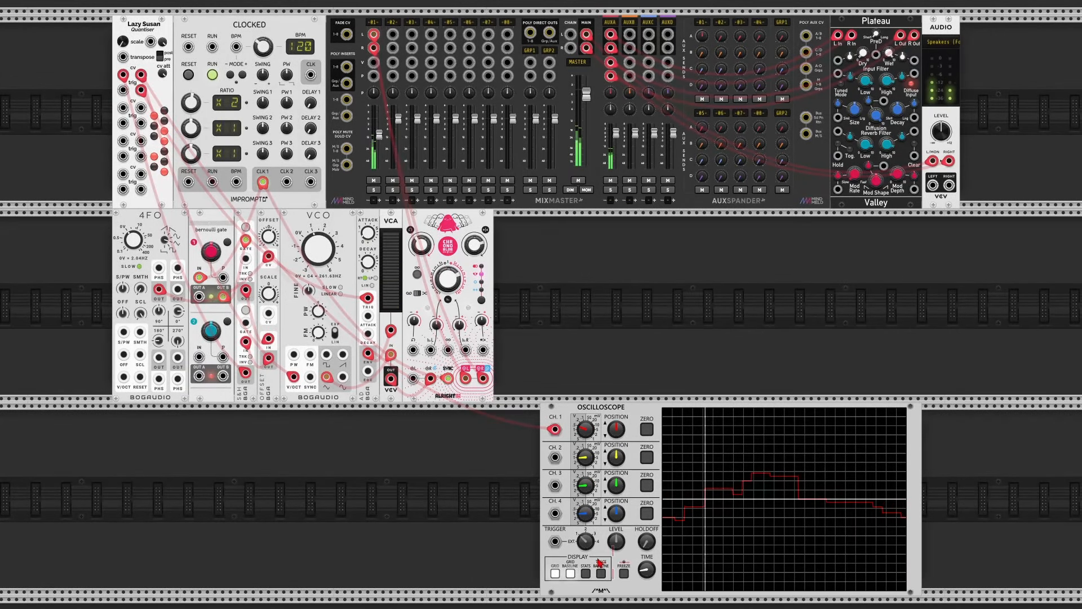
Step: Add a Turing Machine to the empty lower row and clock it from Clocked's CLK 2 output
right_click(177, 459)
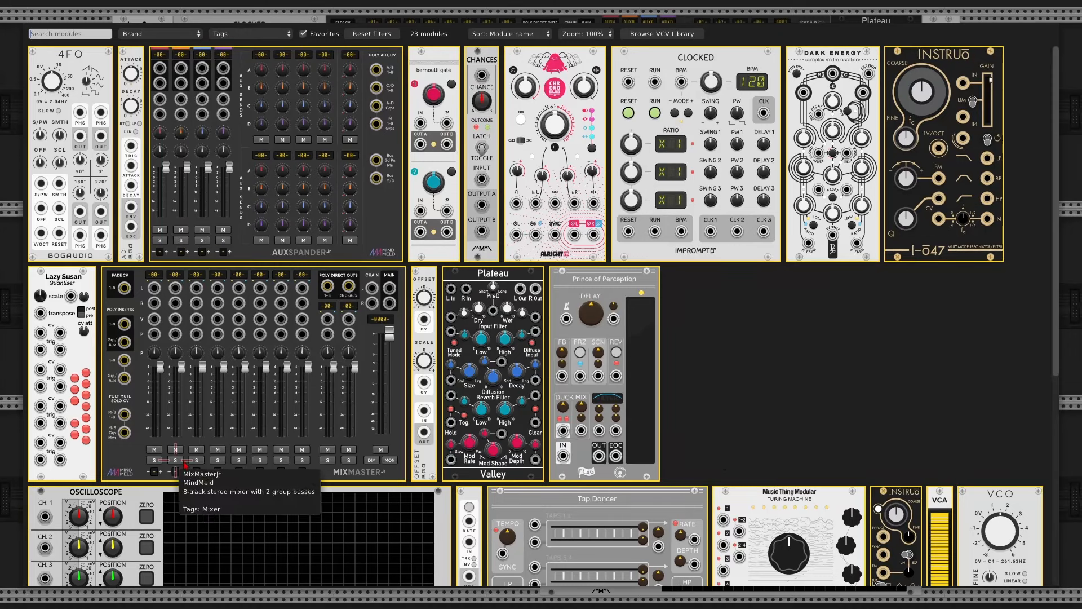
left_click(804, 499)
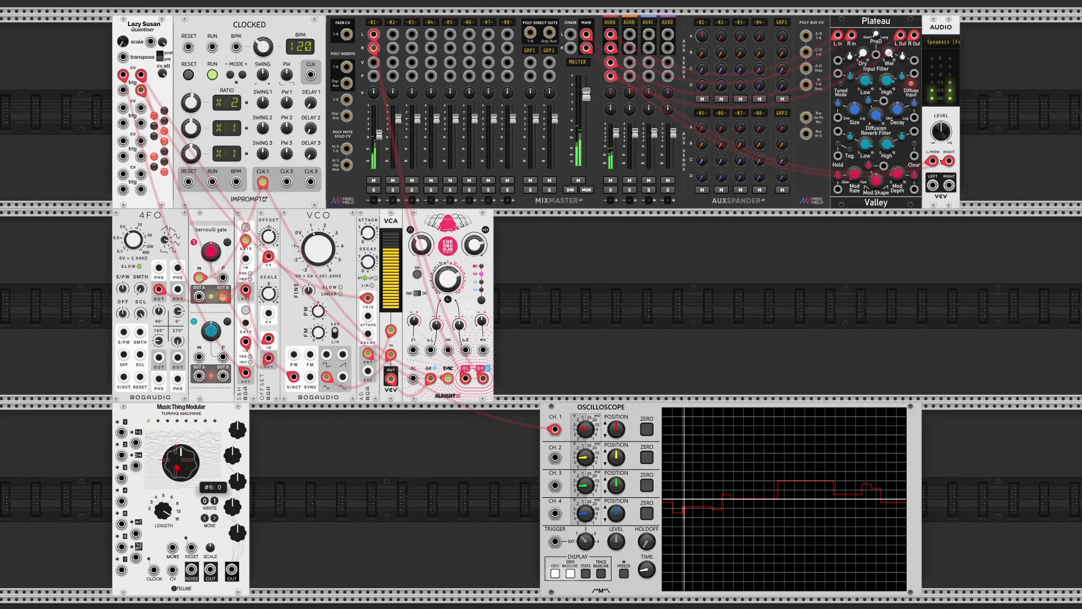
left_click_drag(154, 571, 286, 182)
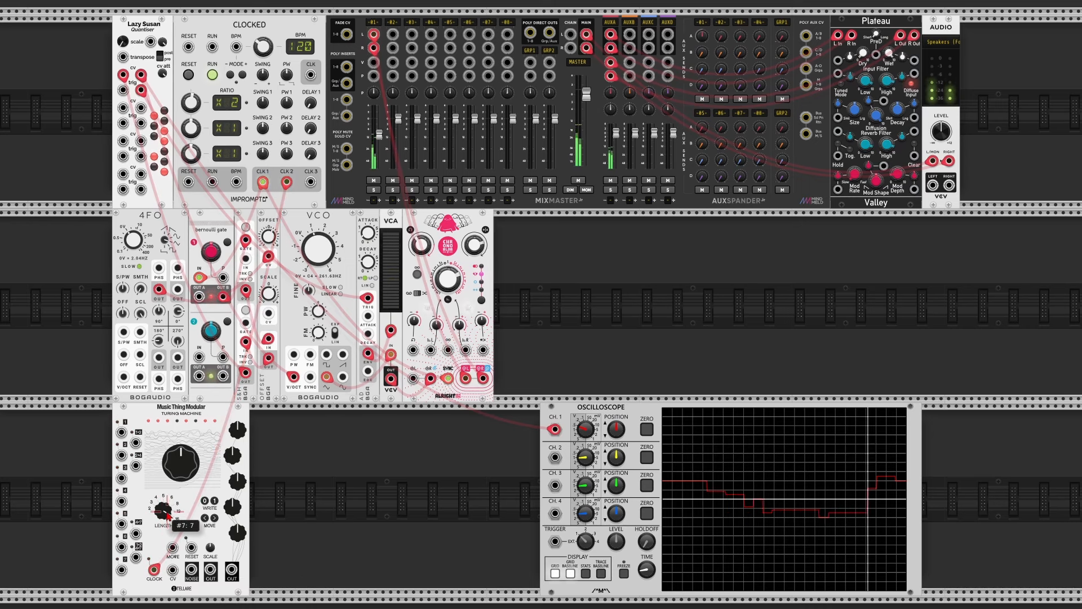
Step: Adjust the Turing Machine's loop length and route its output through the quantiser's CV 2 channel to oscilloscope channel 2
left_click_drag(164, 512, 164, 536)
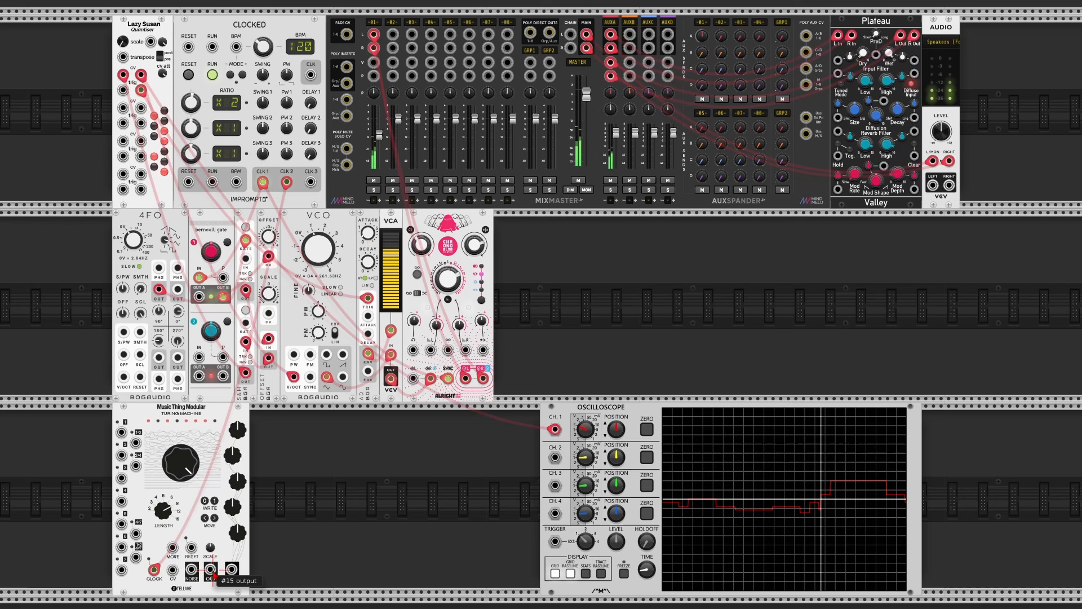
mouse_move(210, 569)
left_mouse_down()
mouse_move(265, 434)
mouse_move(243, 339)
mouse_move(122, 107)
mouse_move(288, 327)
mouse_move(536, 473)
mouse_move(555, 458)
left_mouse_up()
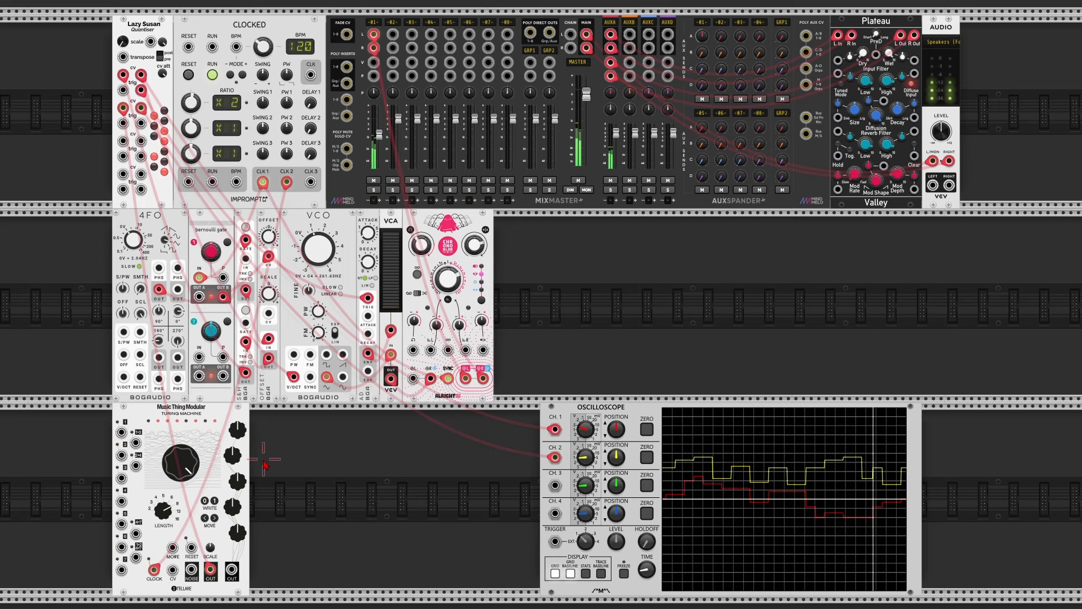
Step: Insert an Offset module scaled to 0.4 between the Turing Machine and the quantiser's CV 2 input, and adjust oscilloscope channel 2's gain
right_click(313, 457)
left_click(435, 327)
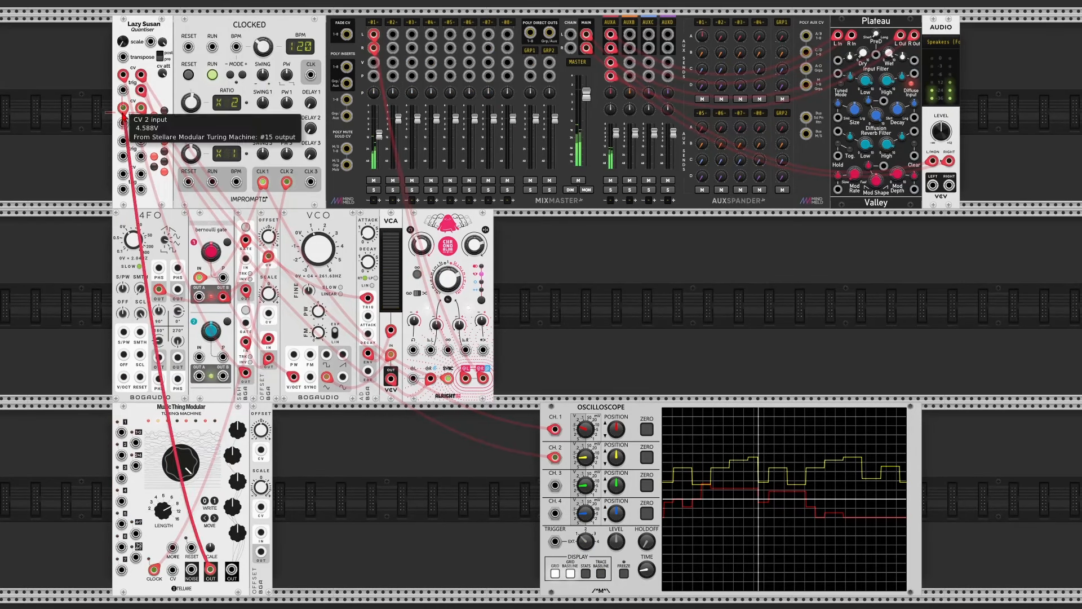
right_click(261, 487)
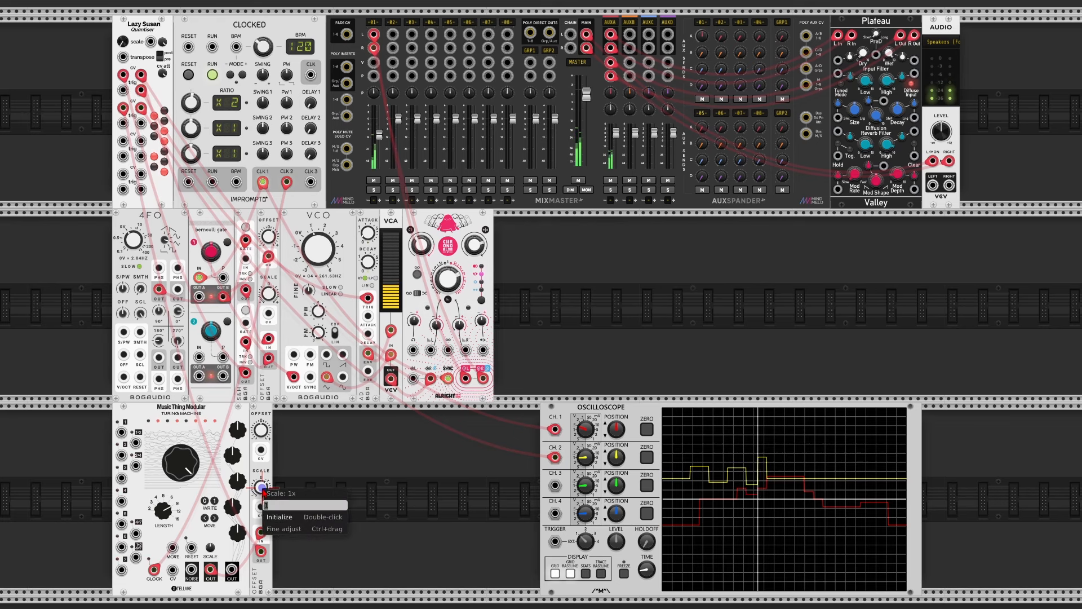
type("0.4")
key("Return")
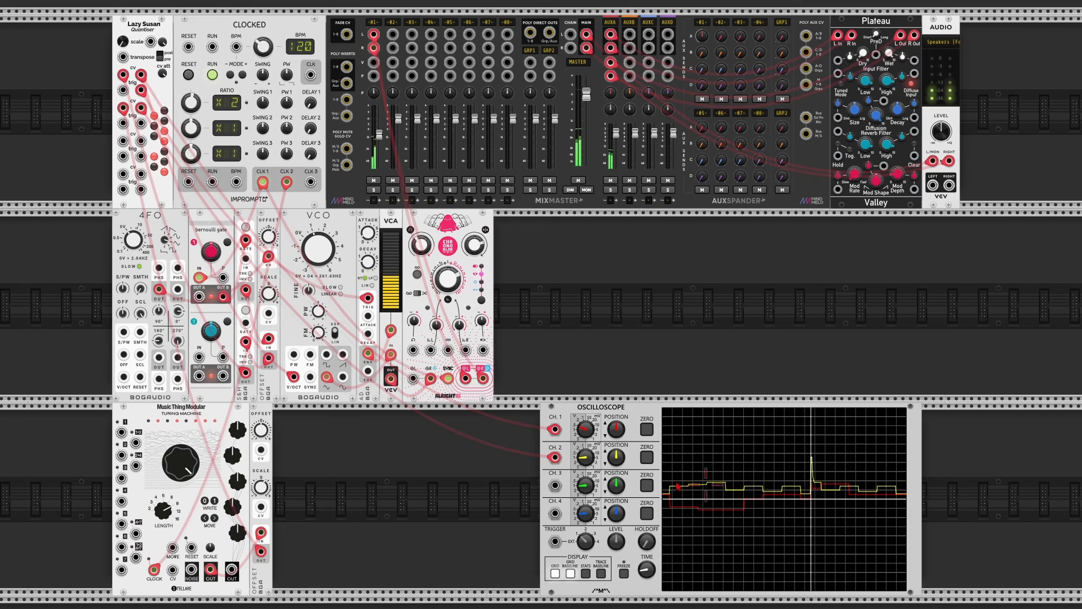
left_click_drag(587, 459, 587, 446)
Step: Add an Instruō Ts-L oscillator driven by the quantiser's CV 2 output and patch it into mixer track 2 at a lowered level
right_click(349, 479)
left_click_drag(283, 447, 141, 107)
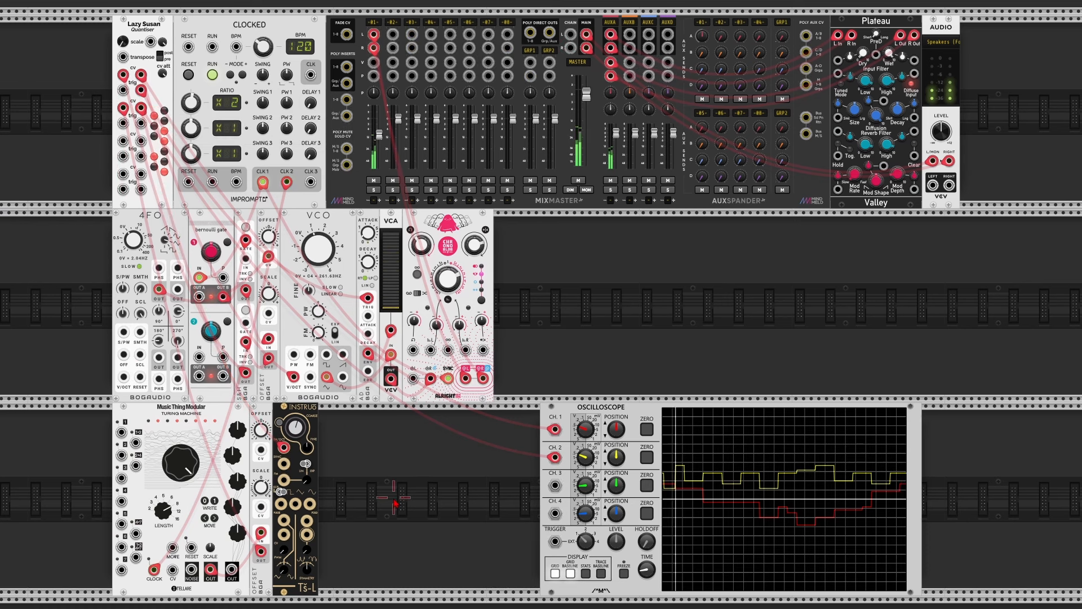
right_click(404, 127)
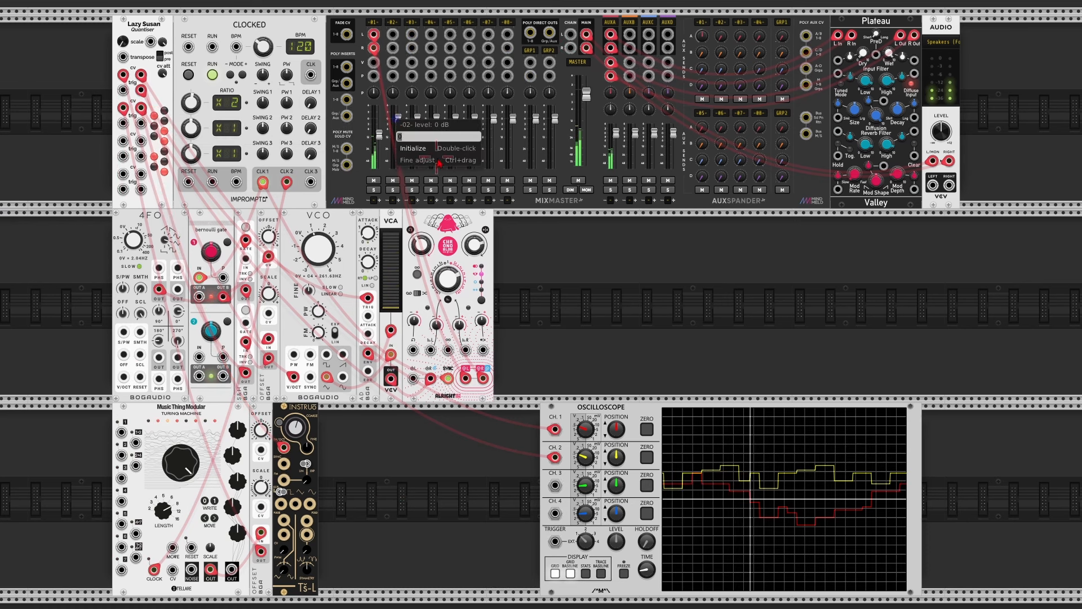
left_click(731, 368)
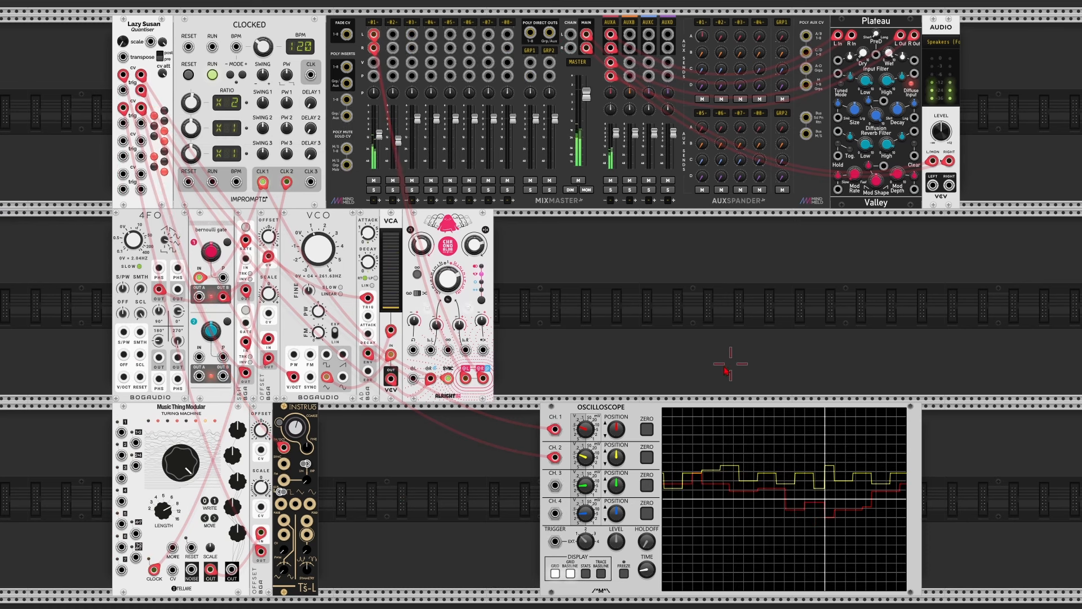
left_click_drag(310, 504, 393, 35)
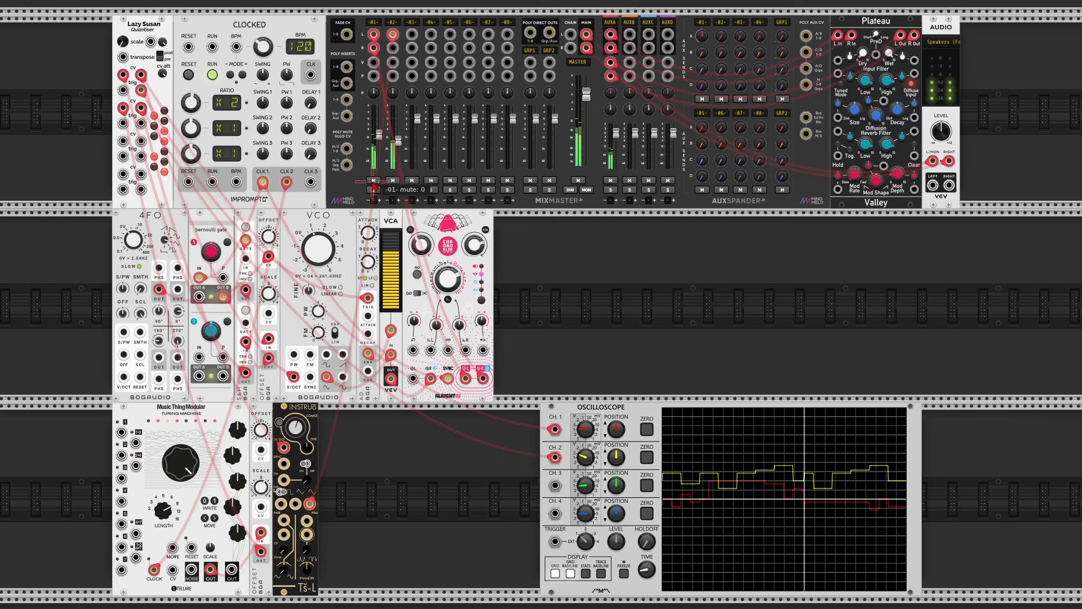
Step: Mute mixer track 1 and set Clocked's second clock ratio to x4
left_click(373, 181)
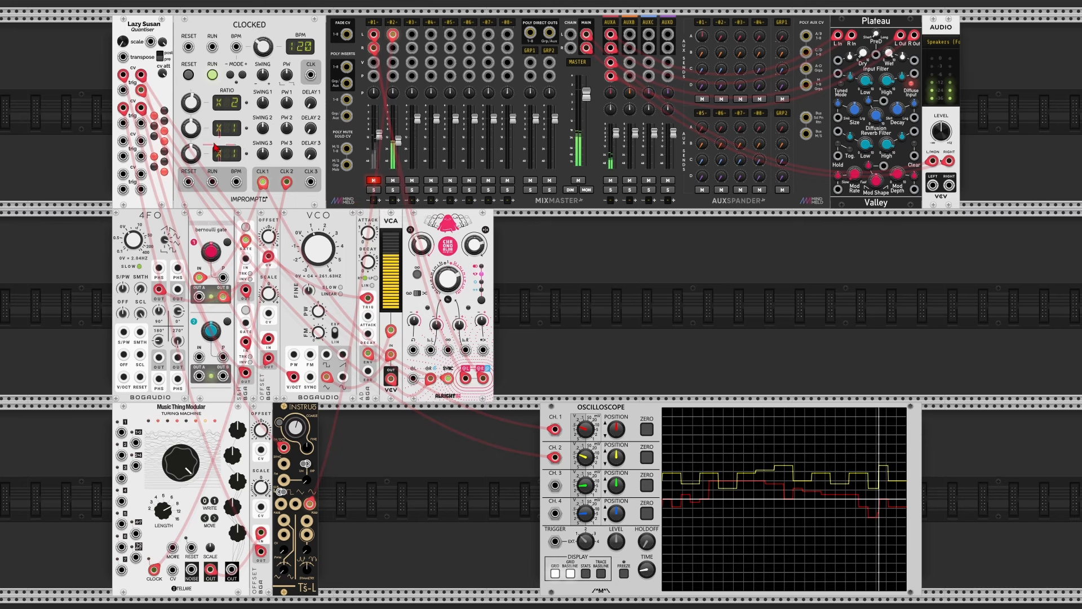
left_click_drag(191, 131, 191, 130)
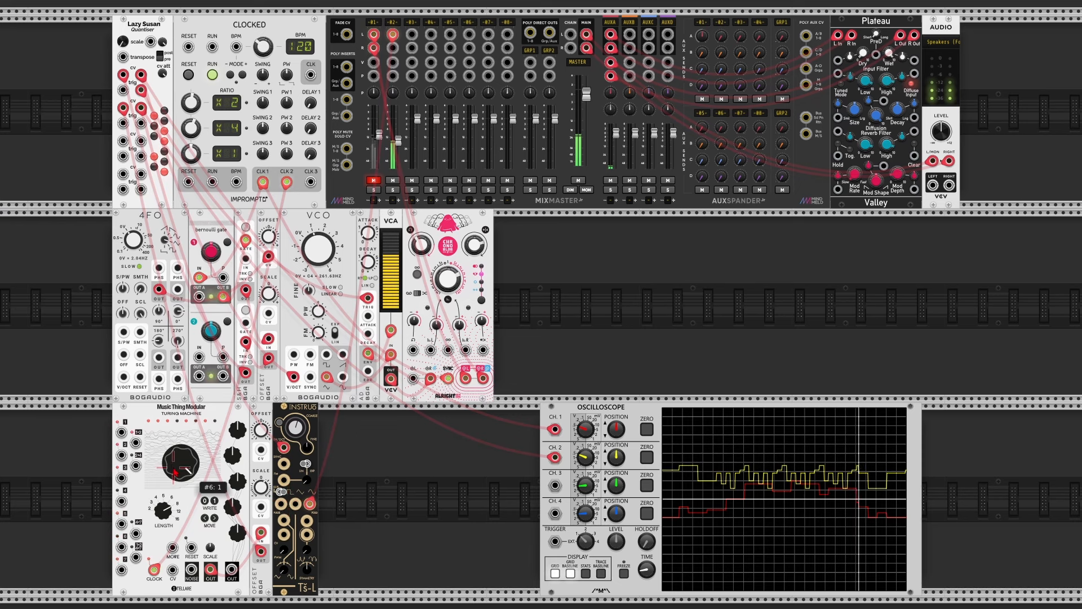
Step: Turn the Turing Machine's large main knob to about 0 so its sequence randomises
left_click_drag(183, 469, 542, 304)
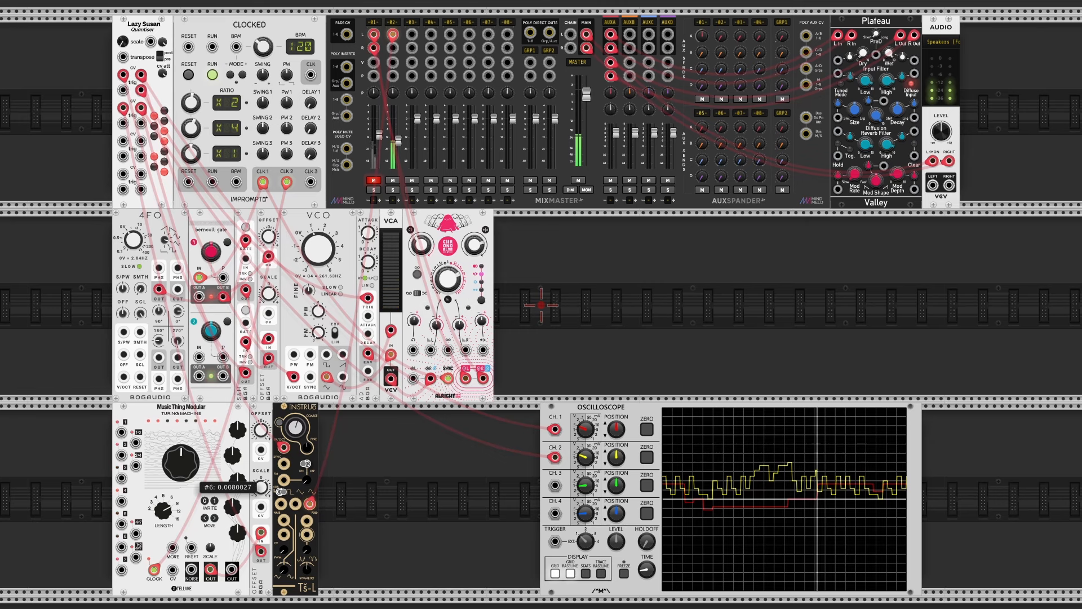
right_click(181, 468)
type("0.7")
key("Return")
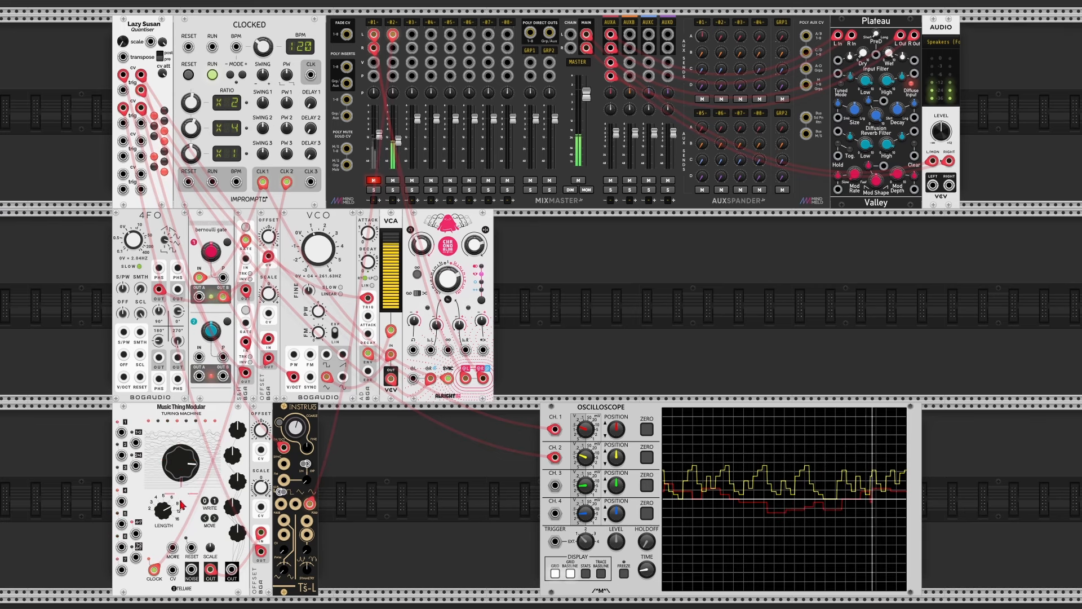
left_click_drag(287, 181, 154, 569)
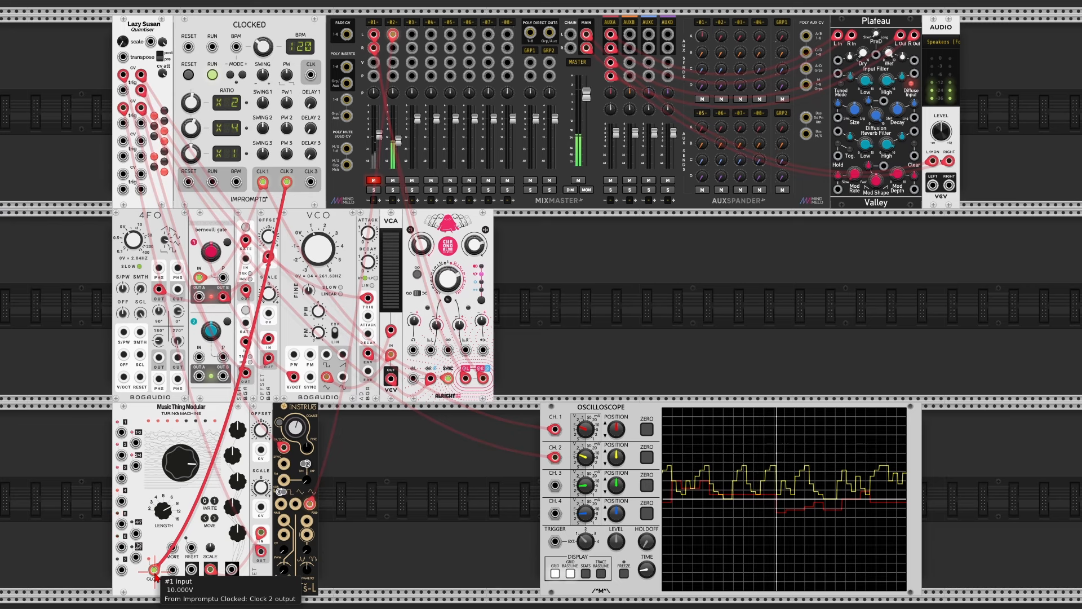
mouse_move(153, 569)
left_mouse_down()
mouse_move(194, 429)
mouse_move(199, 356)
mouse_move(151, 570)
left_mouse_up()
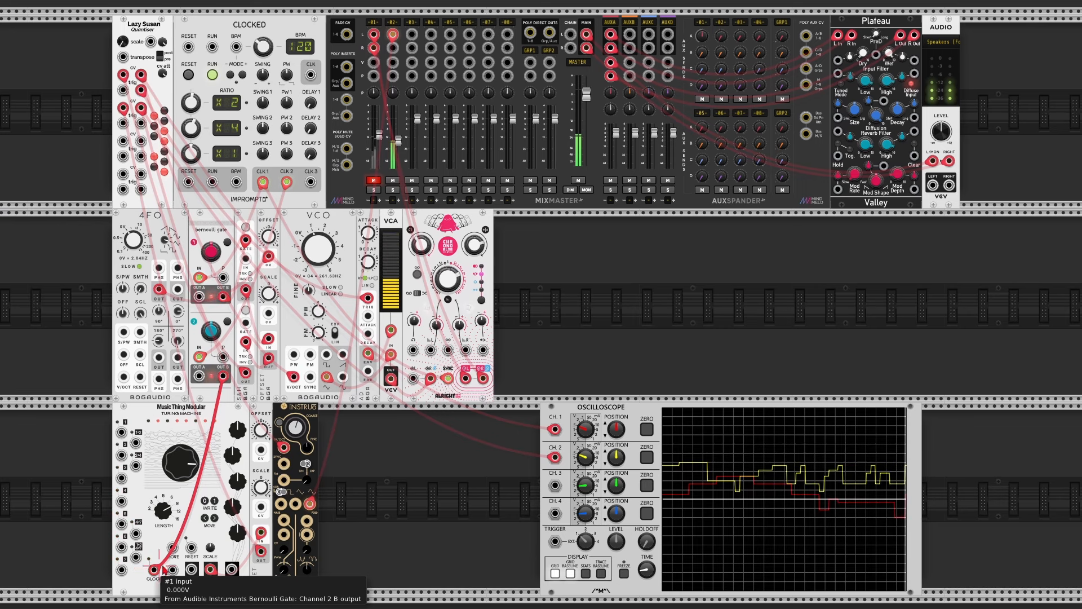
Step: Add an Instruō cnōc envelope module beside the Ts-L and trigger it from the quantiser's trigger 2 output
right_click(350, 499)
left_click(384, 468)
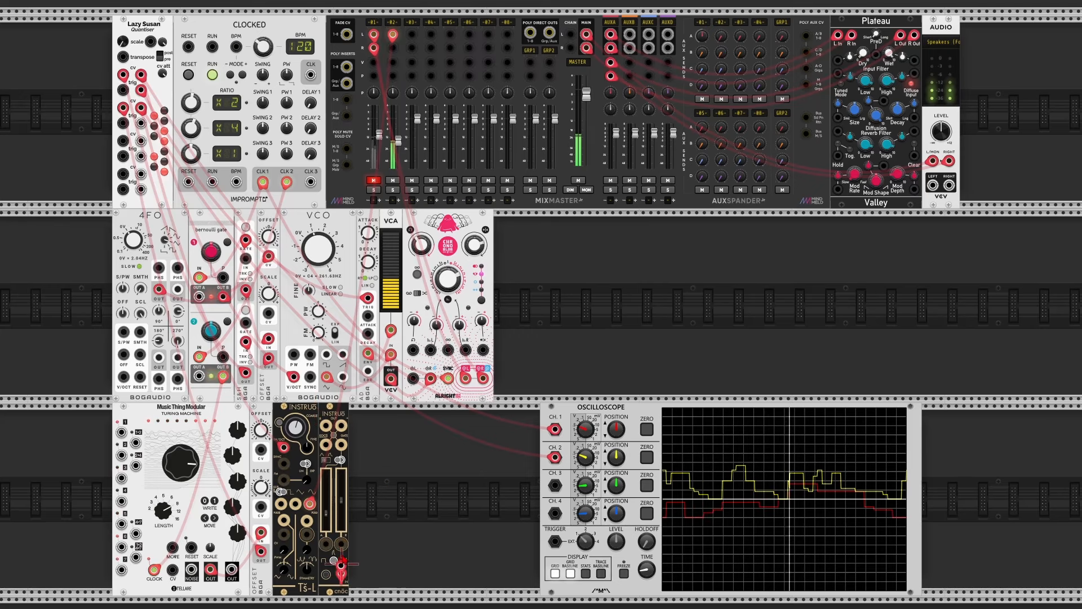
left_click_drag(341, 572, 142, 147)
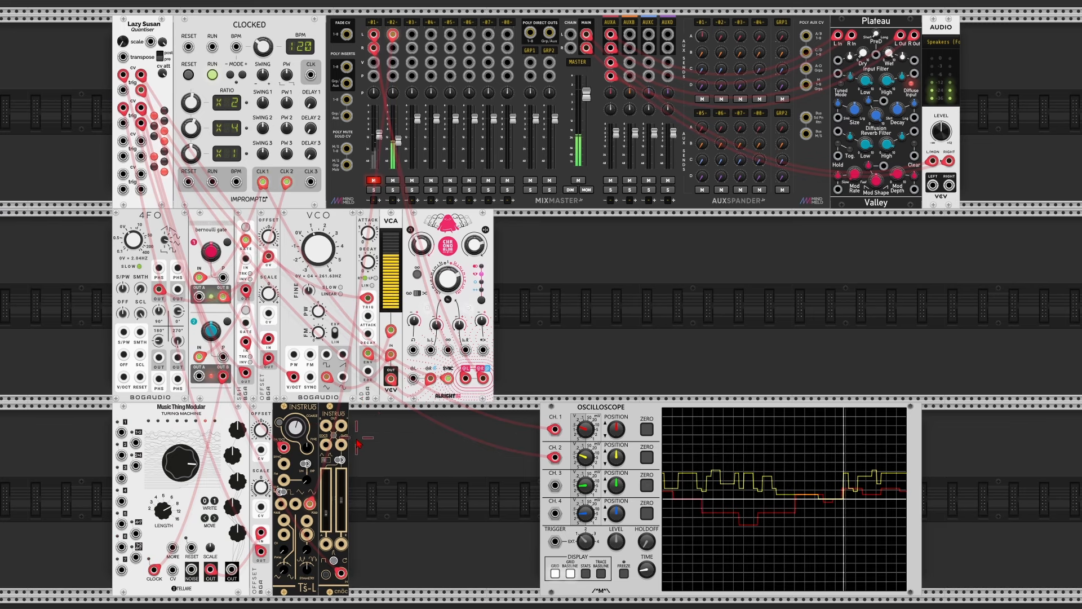
Step: Add an Instruō I-ō47 filter, route the Ts-L's sine output through it, and send the filter's LP output to mixer track 2
right_click(363, 441)
left_click(401, 496)
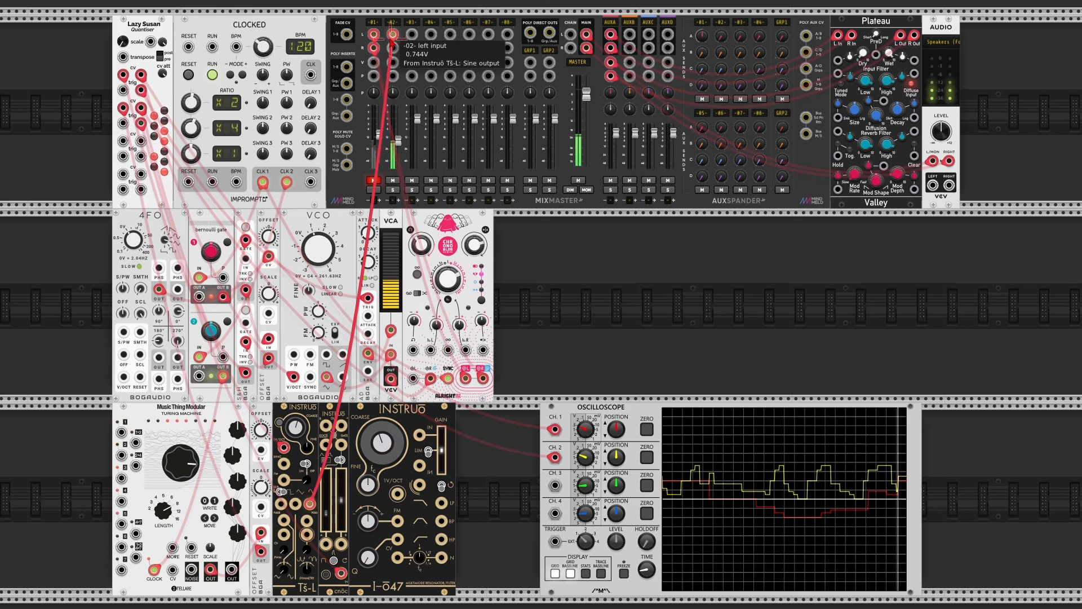
left_click_drag(393, 34, 420, 466)
left_click_drag(444, 503, 393, 35)
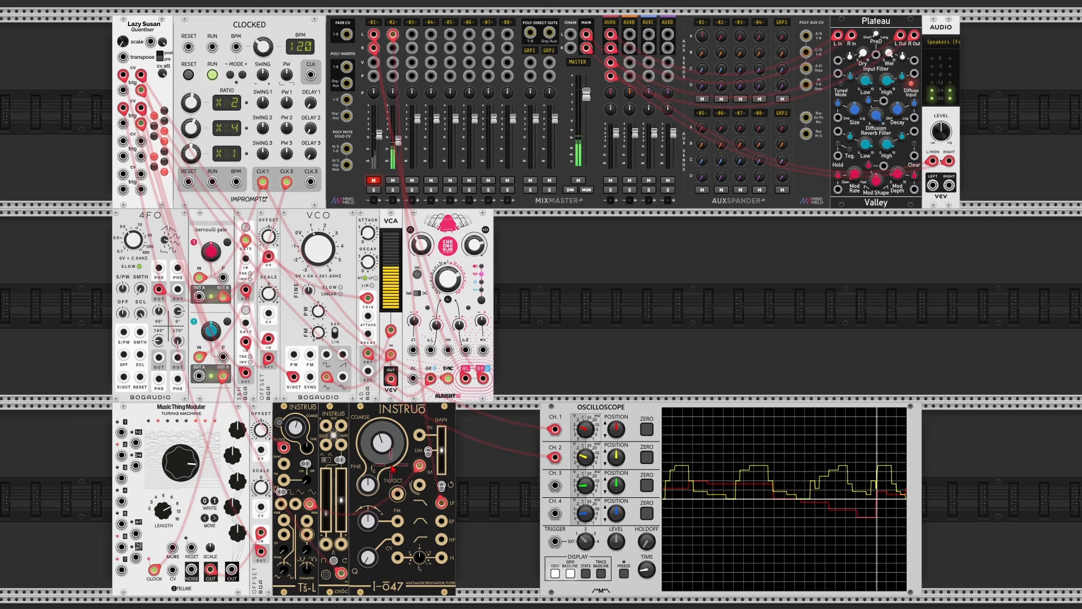
Step: Sweep the I-ō47 filter's coarse cutoff up and down, finishing with a downward turn to darken the sound
left_click_drag(382, 443, 382, 311)
left_click_drag(382, 442, 383, 538)
left_click_drag(383, 442, 383, 305)
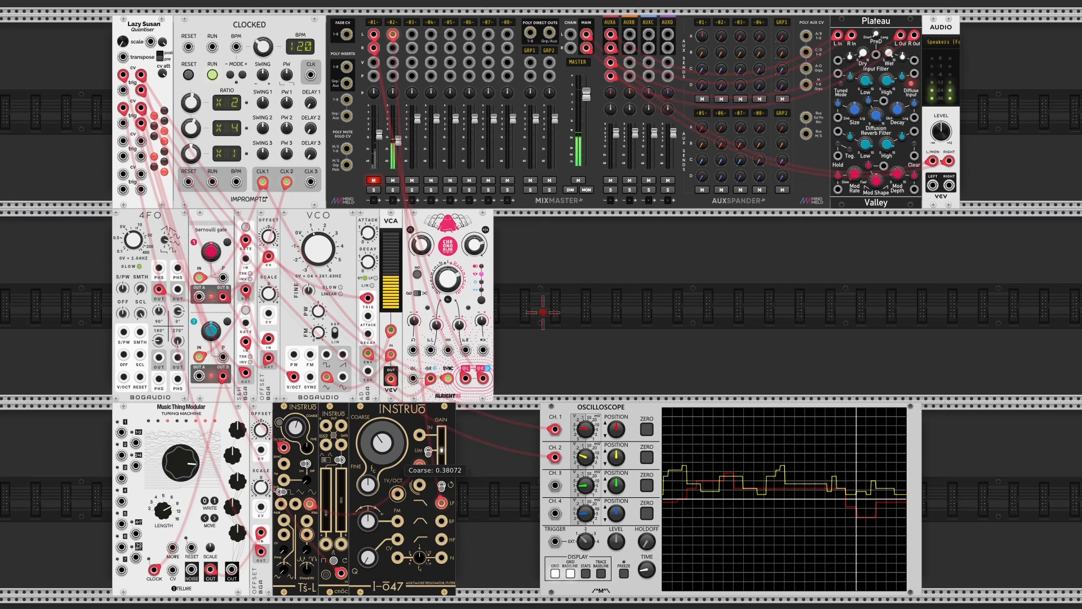
left_click_drag(382, 443, 383, 592)
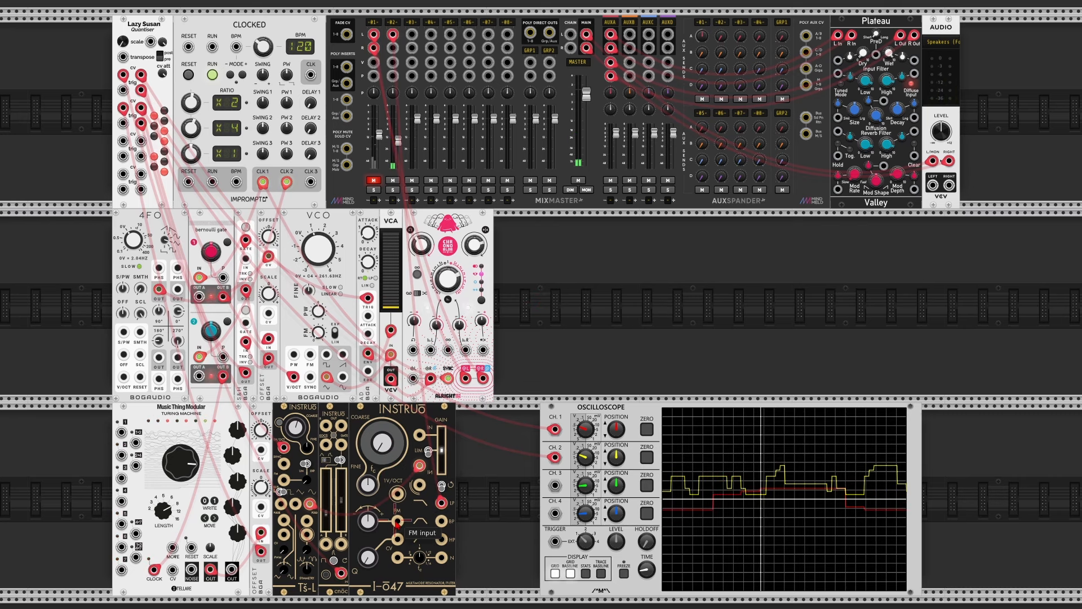
Step: Patch the cnōc envelope's unipolar positive output into the filter's FM input and set the FM amount to 0.6
left_click_drag(398, 521, 342, 427)
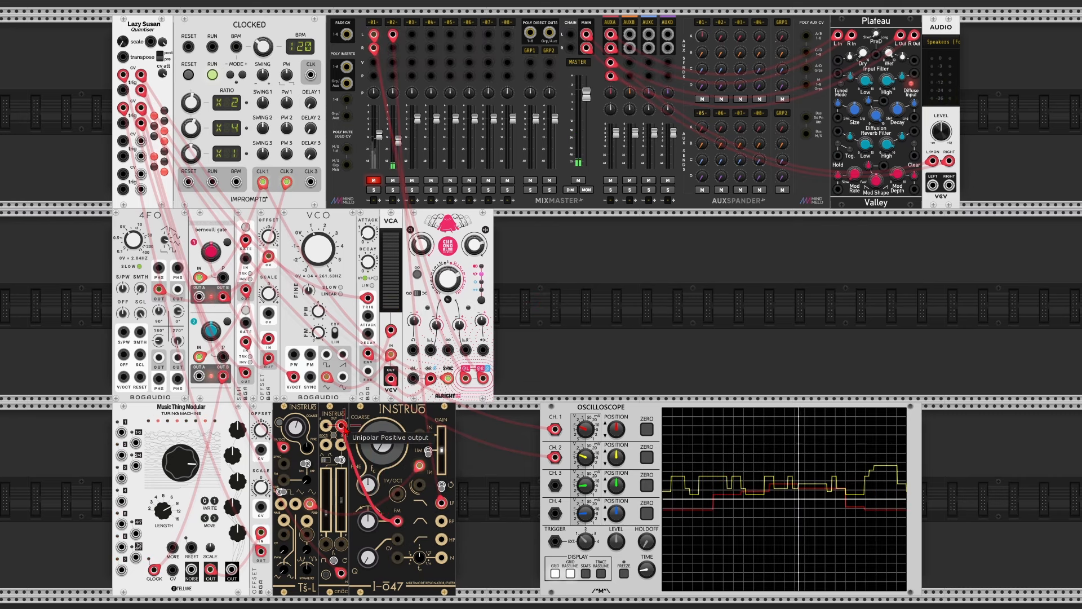
right_click(373, 524)
type("0.6")
key("Return")
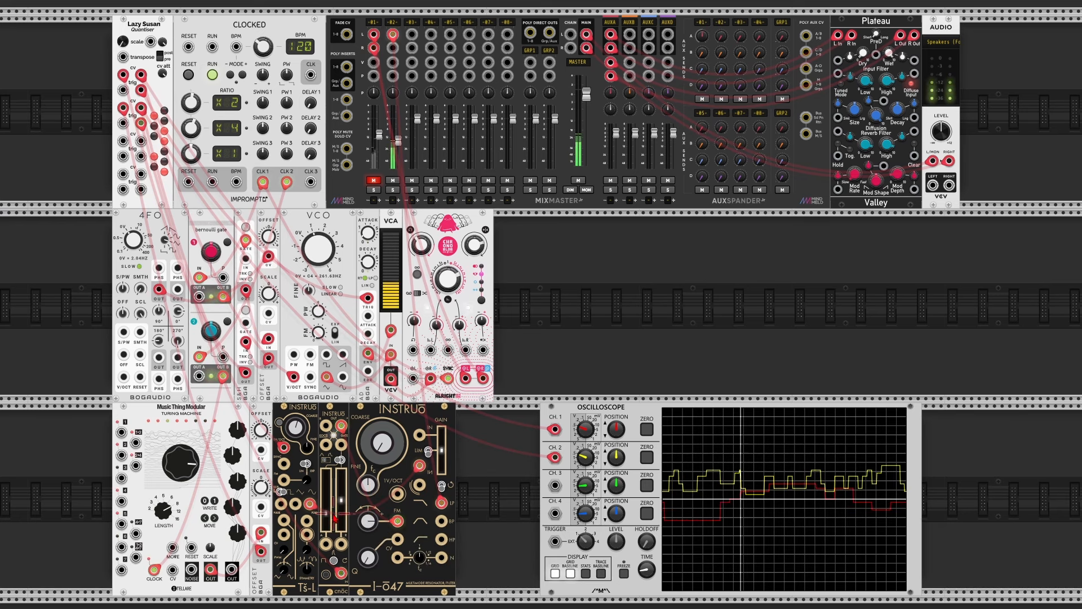
Step: Set the cnōc envelope's attack time fader to 0.5 and its release time fader to 0.7
right_click(326, 514)
type("0.5")
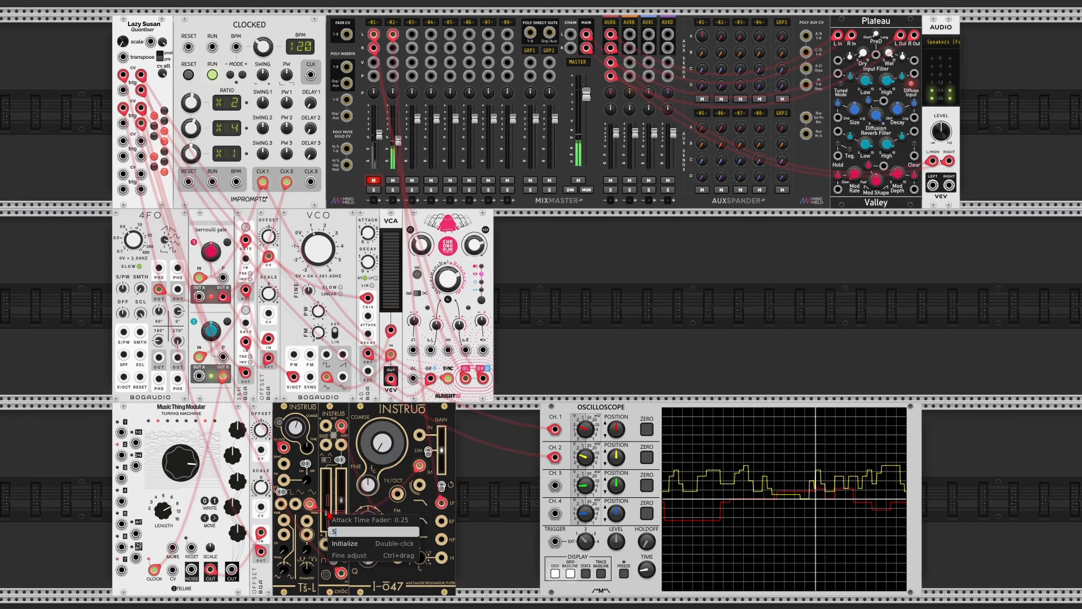
key("Return")
right_click(341, 505)
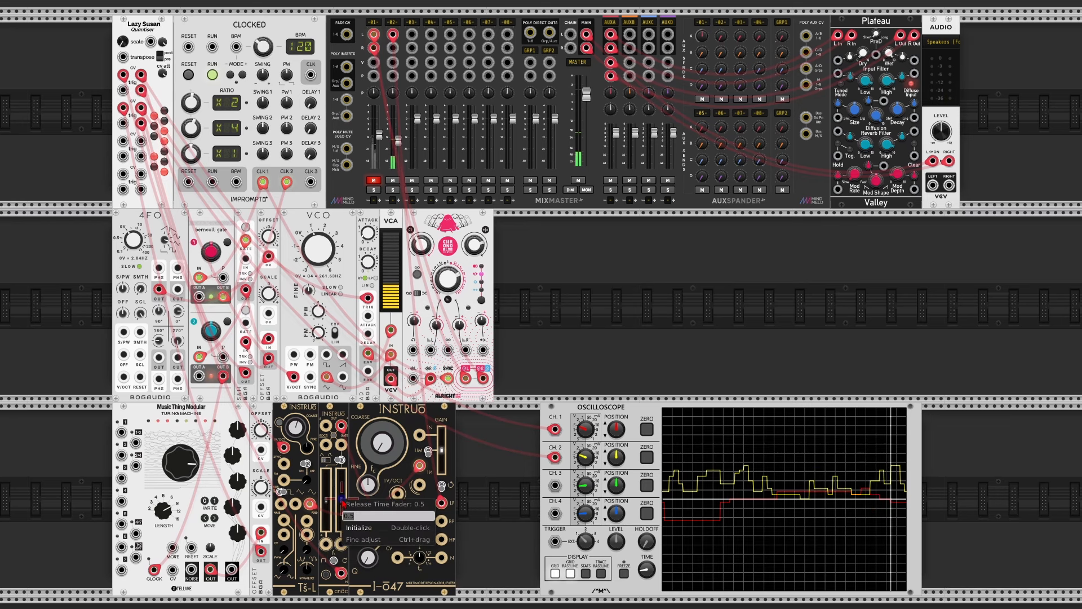
type(".7")
key("Return")
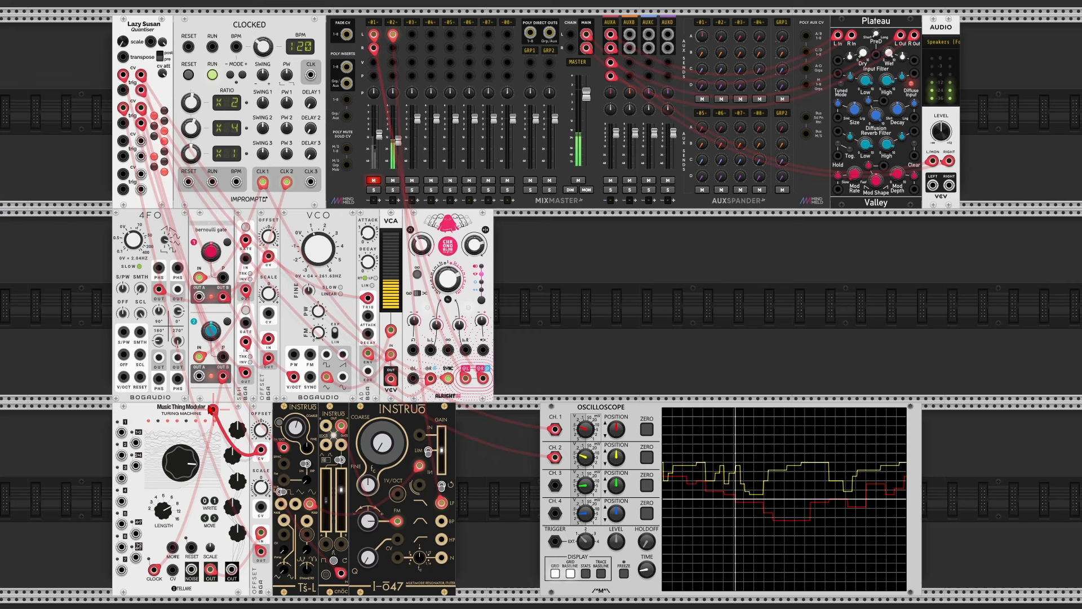
Step: Patch the 4FO's phase 3 output into the offset CV input of the Offset module beside the Turing Machine
left_click_drag(261, 449, 177, 357)
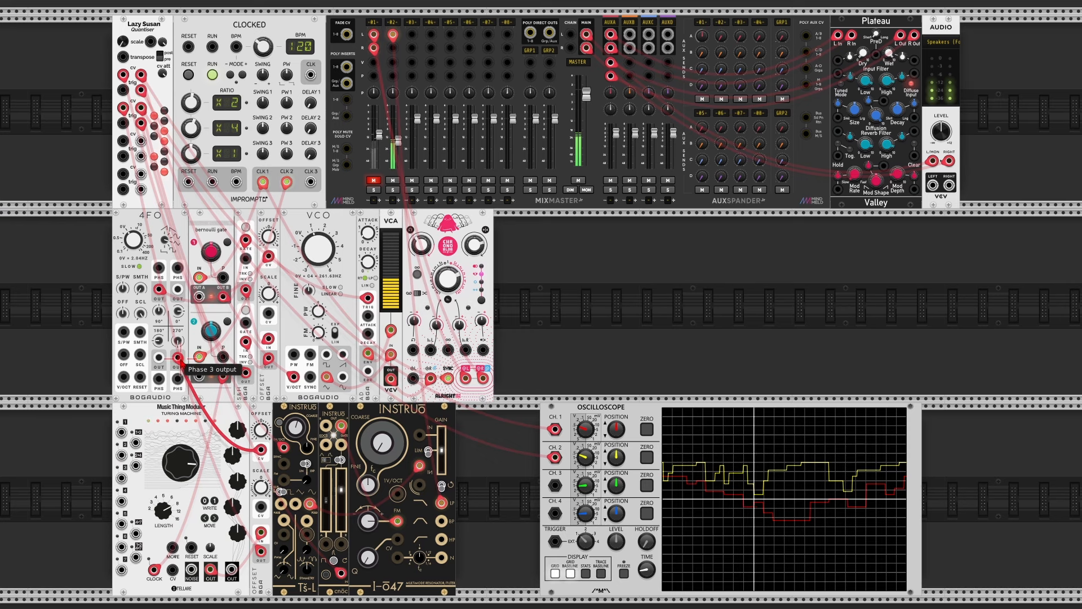
right_click(260, 431)
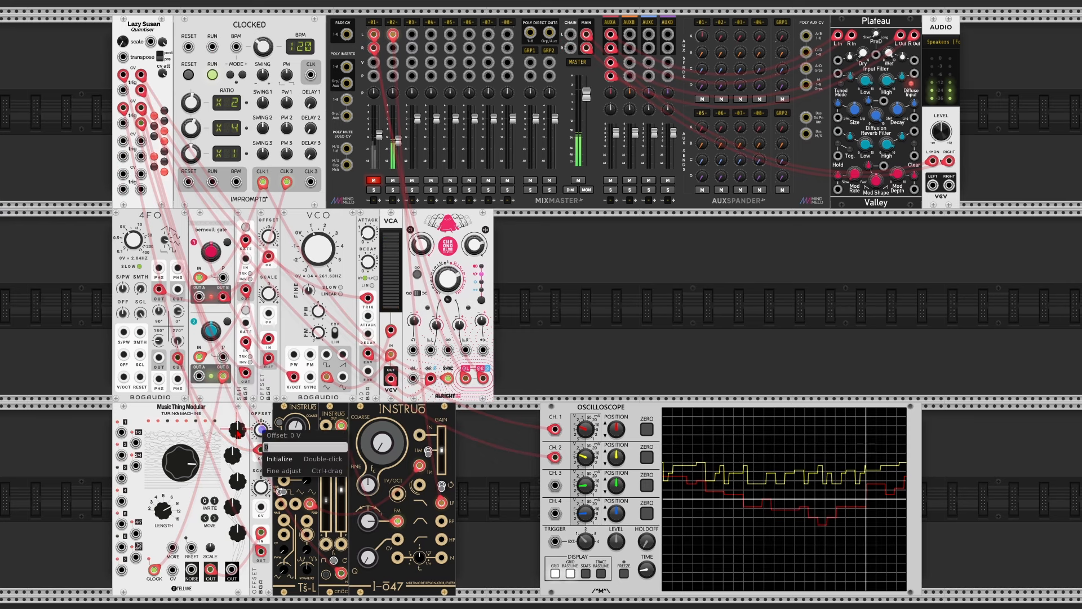
left_click(238, 433)
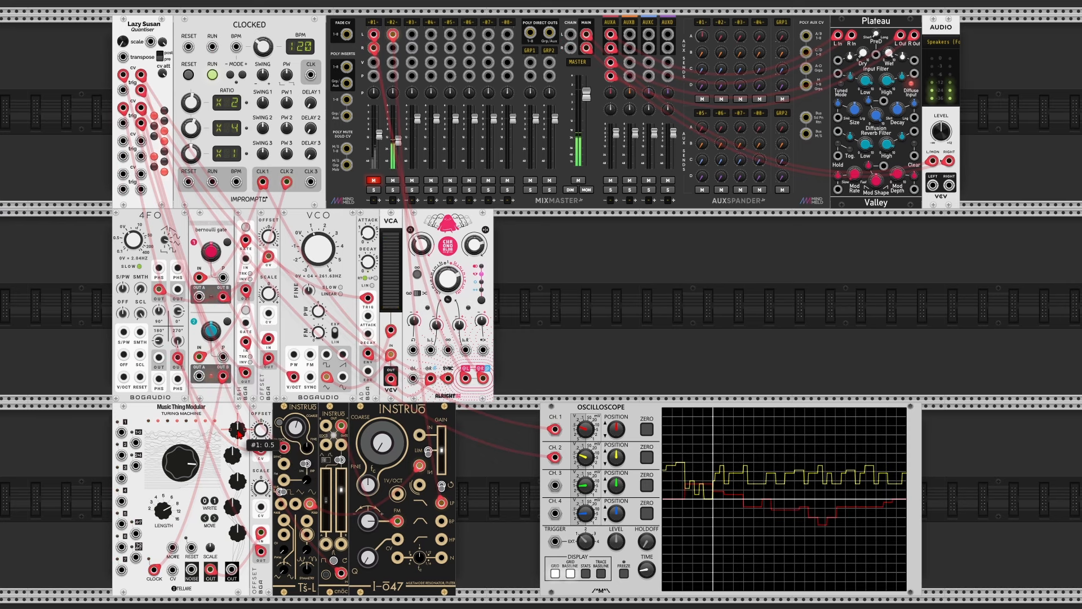
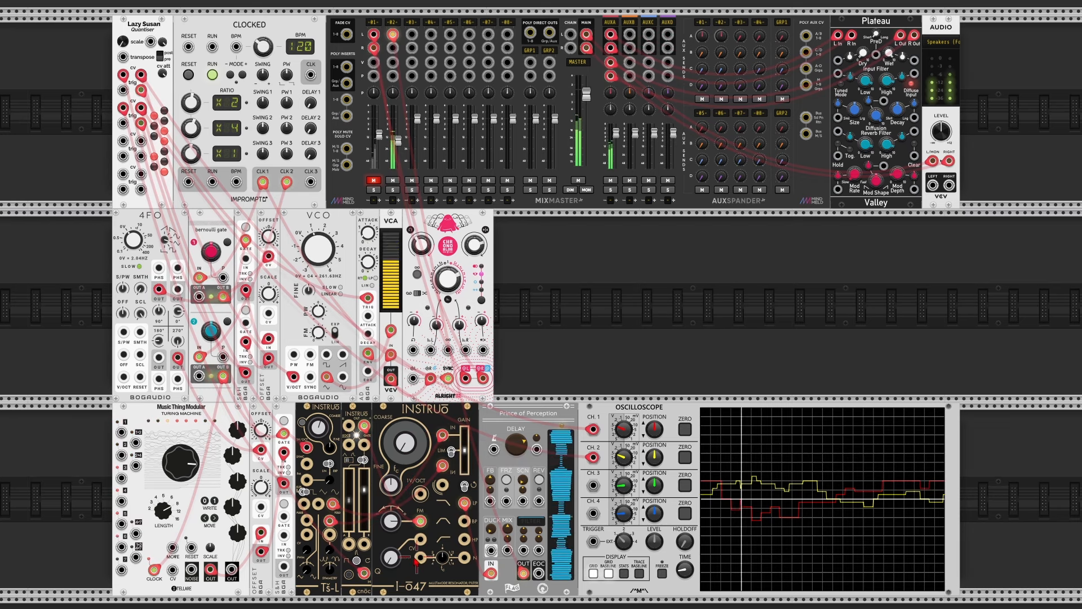
Step: Change the normal range of the S&H module beside the Ts-L and try patching its lower output into the oscillator
left_click_drag(329, 549, 329, 437)
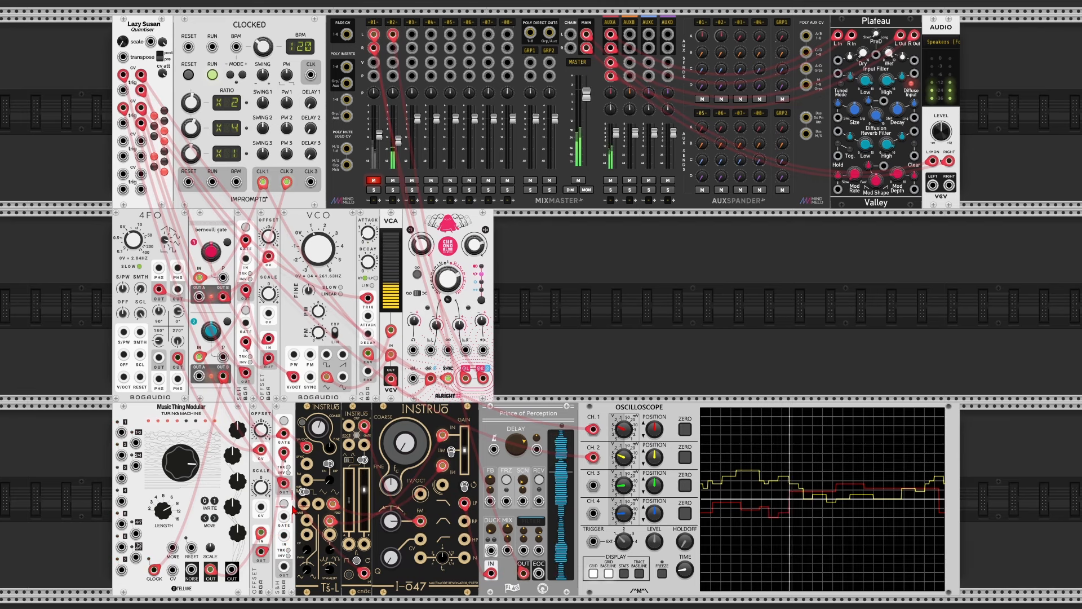
right_click(287, 419)
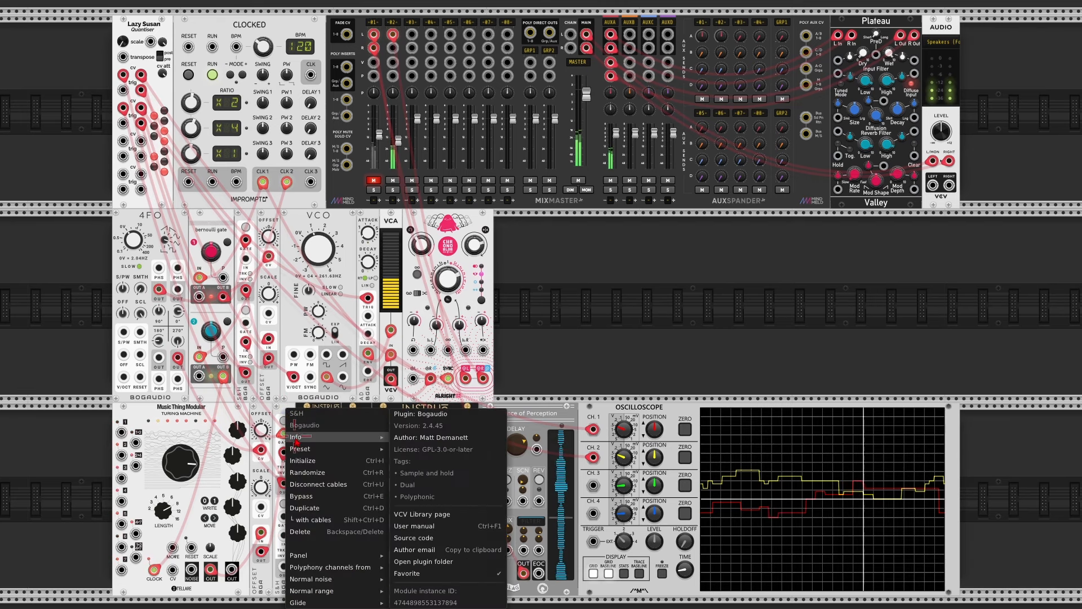
mouse_move(338, 583)
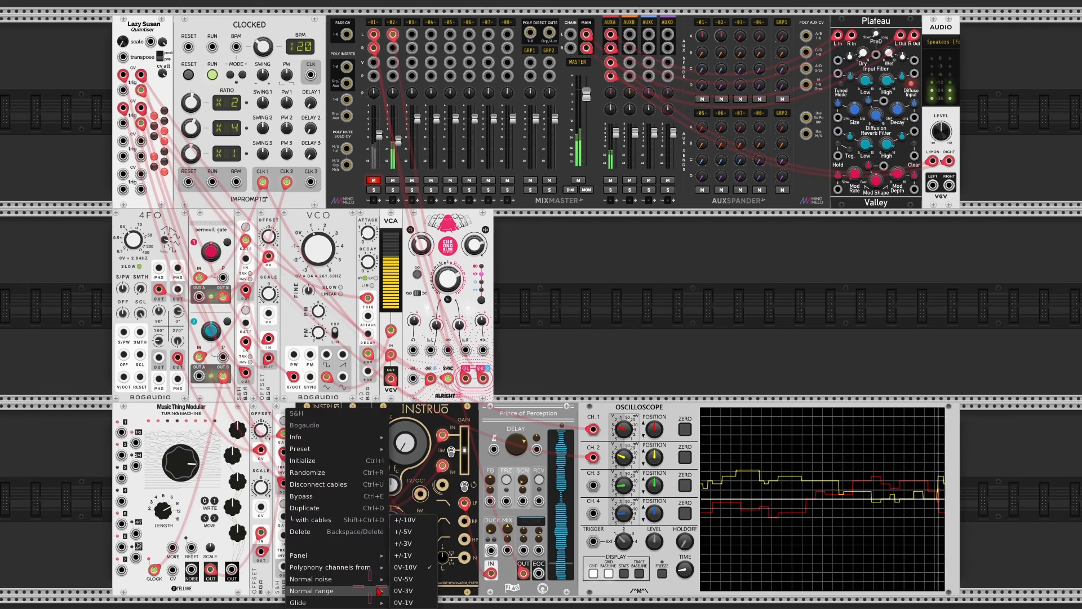
left_click(391, 584)
left_click_drag(284, 567, 330, 534)
Step: Unmute mixer track 1 and slightly lower the I-ō47 filter's input gain
left_click(374, 181)
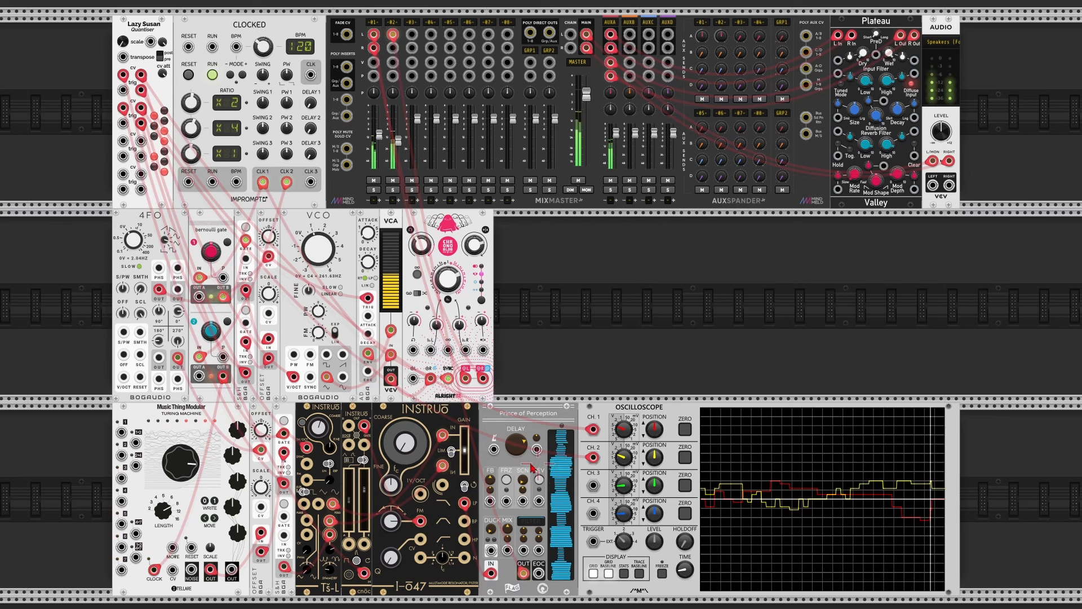
mouse_move(465, 455)
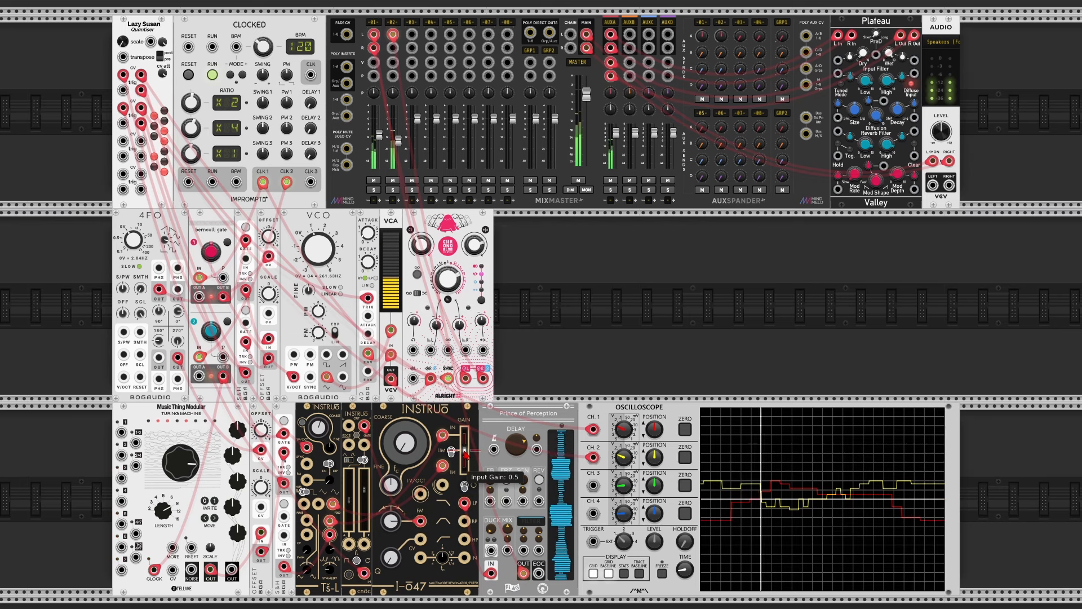
left_click_drag(466, 456, 466, 464)
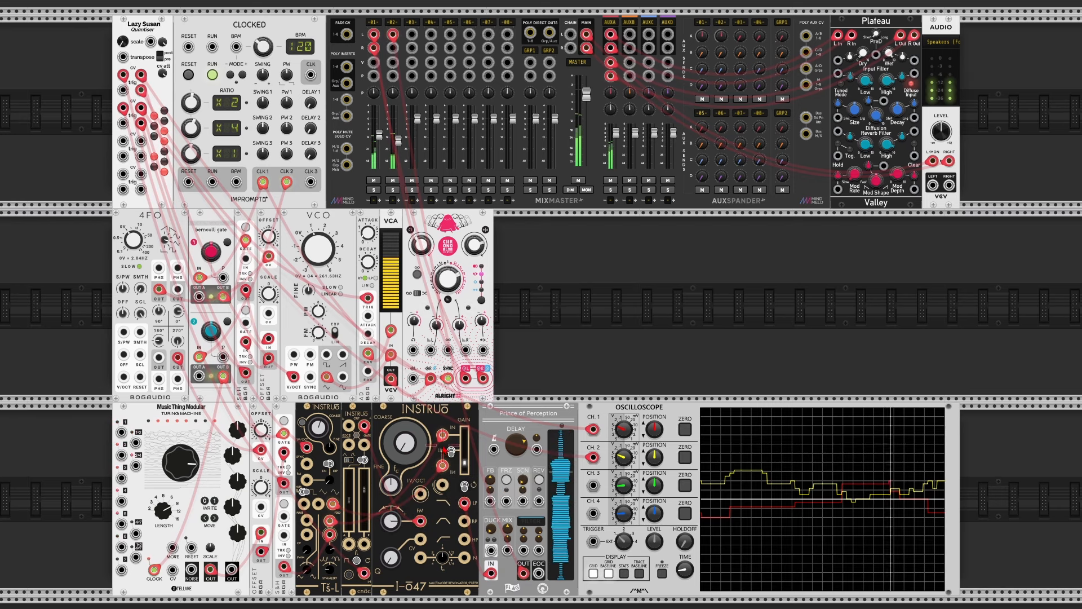
mouse_move(443, 436)
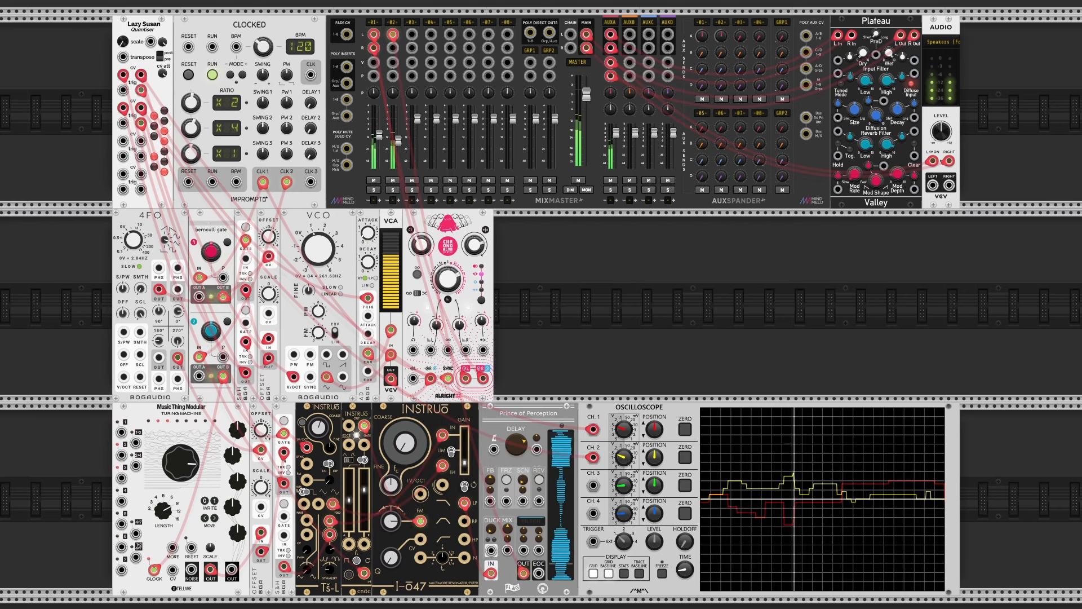
Step: Add another S&H module in the middle row, set its normal range to +/-1V, and patch a cable into its gate input
left_click(621, 304)
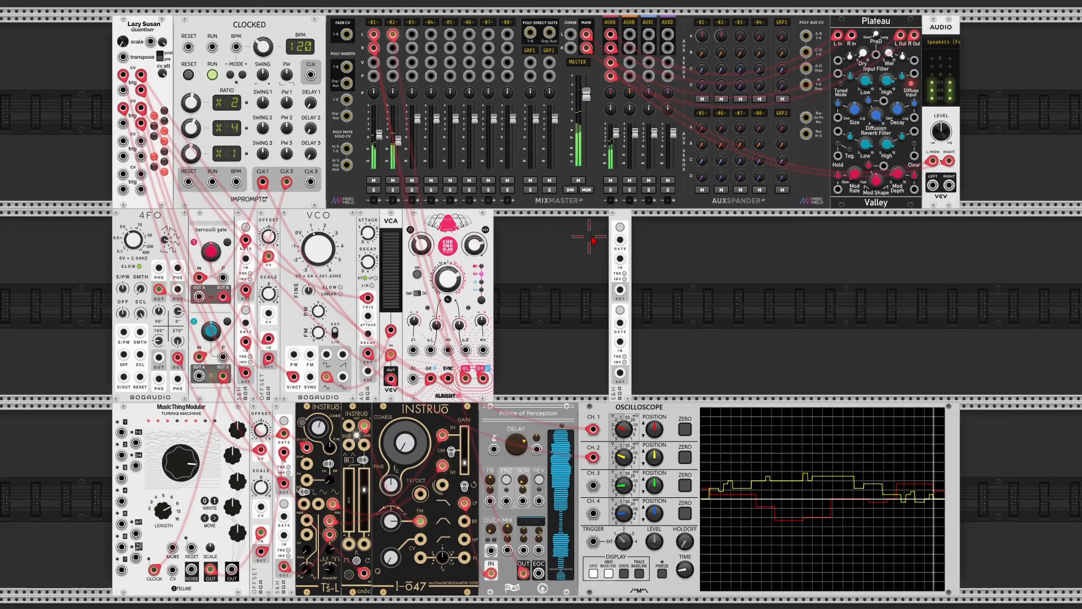
right_click(621, 219)
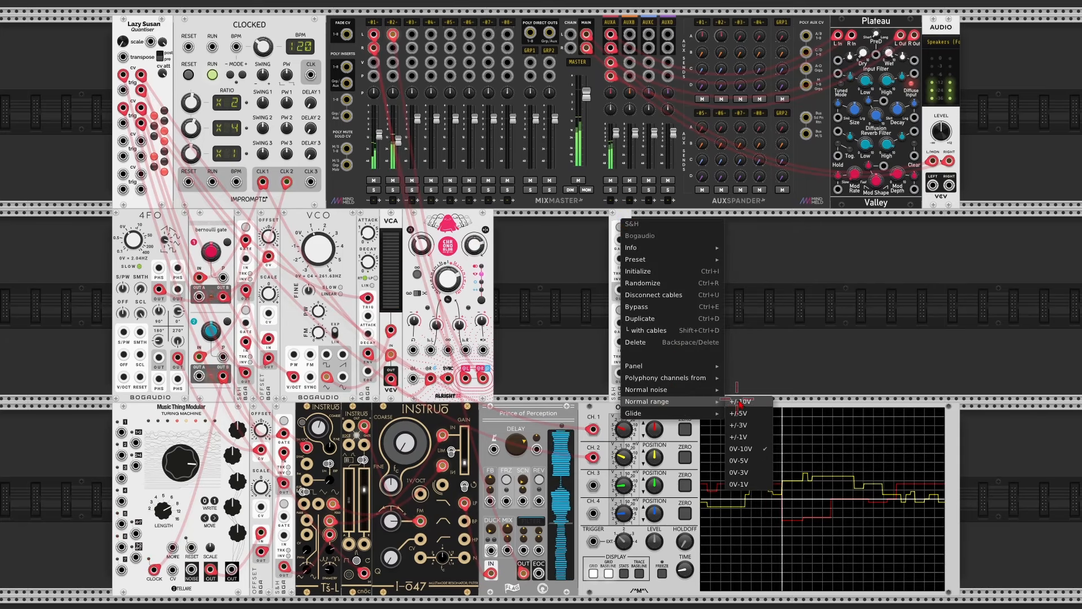
left_click(751, 436)
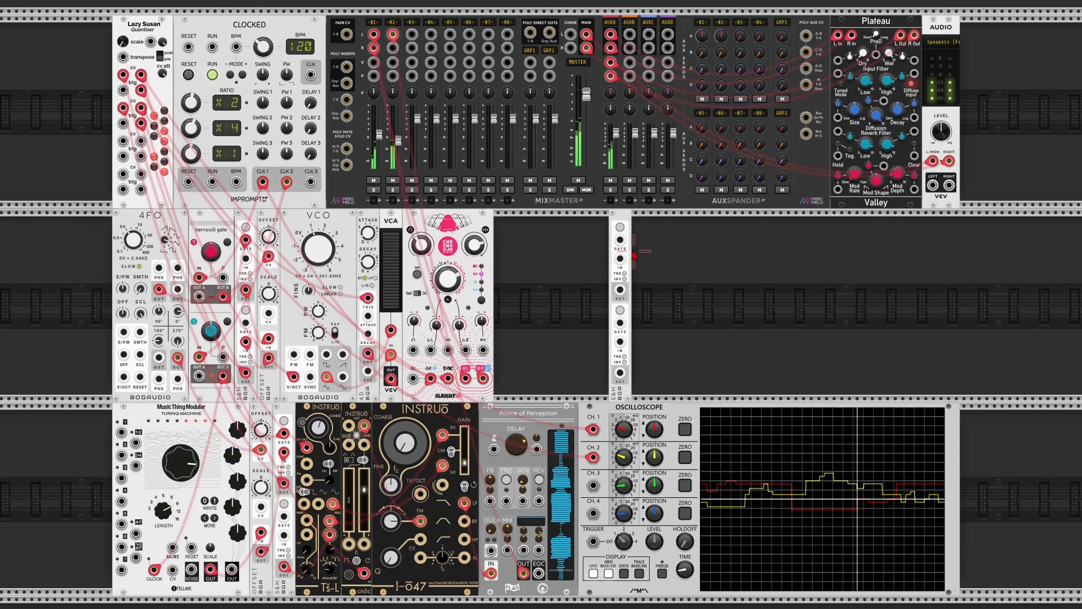
left_click_drag(621, 240, 393, 224)
Step: Add an Offset module after the new S&H, feed it into the quantiser's CV 3 input, and show CV 3 on oscilloscope channel 3
right_click(658, 289)
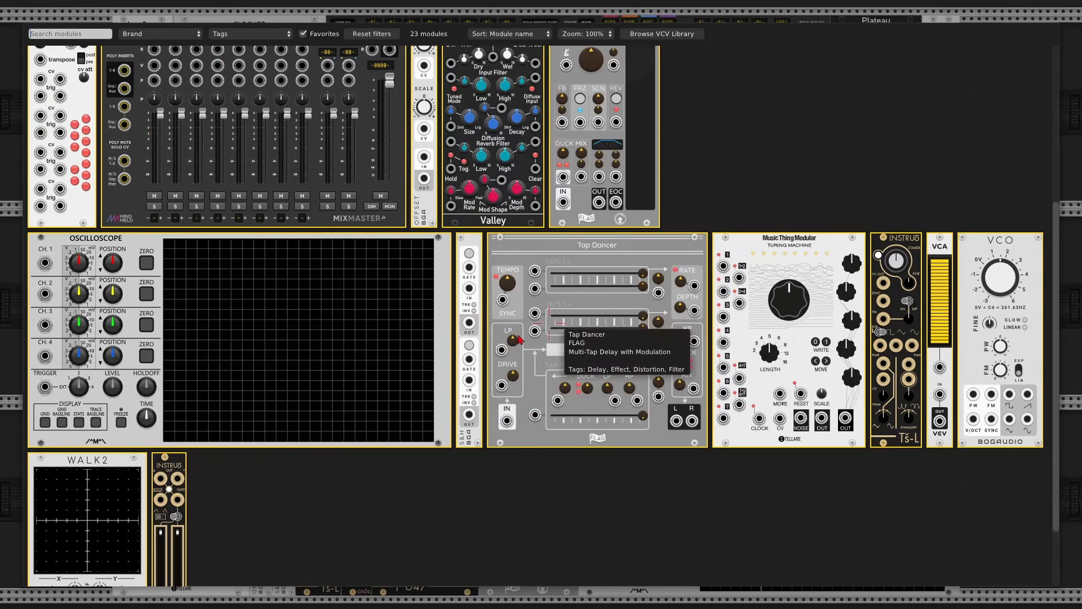
key("Escape")
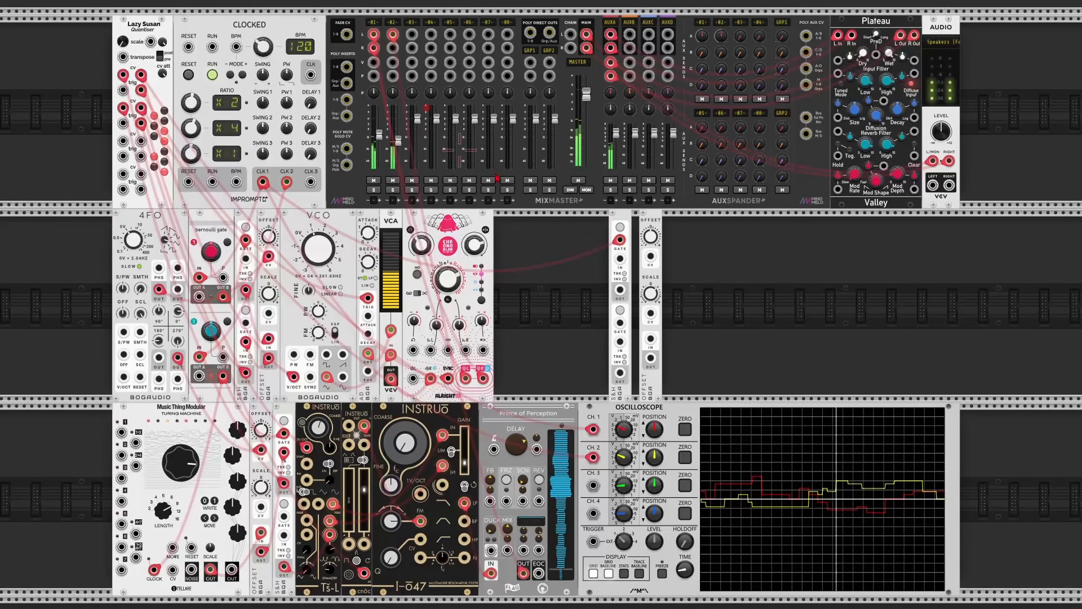
left_click_drag(621, 290, 643, 339)
left_click_drag(643, 358, 624, 472)
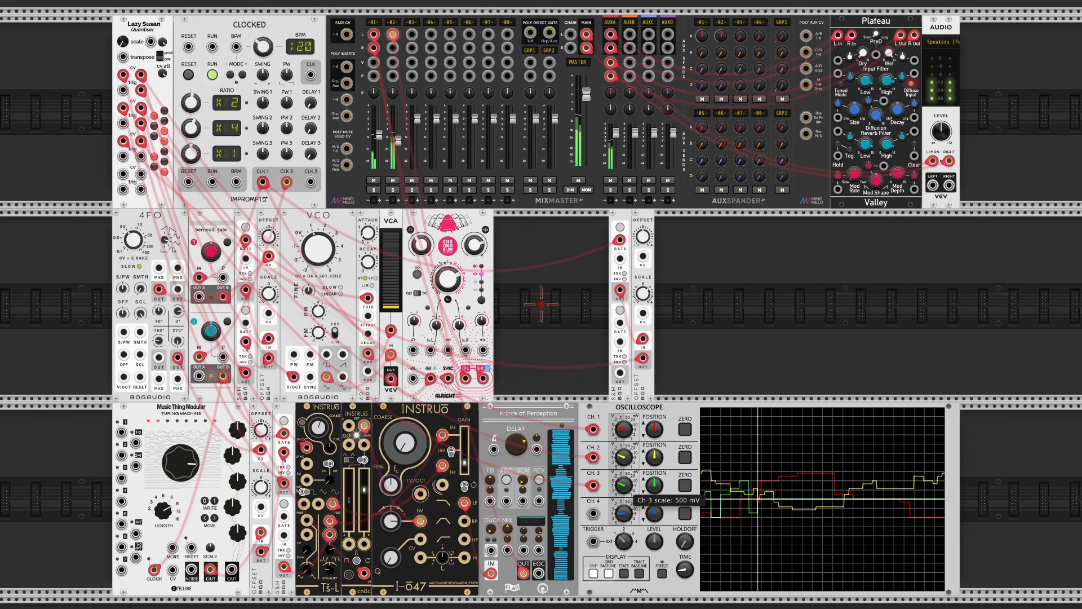
Step: Set the offset of the new Offset module in the middle row to 2 V
right_click(645, 293)
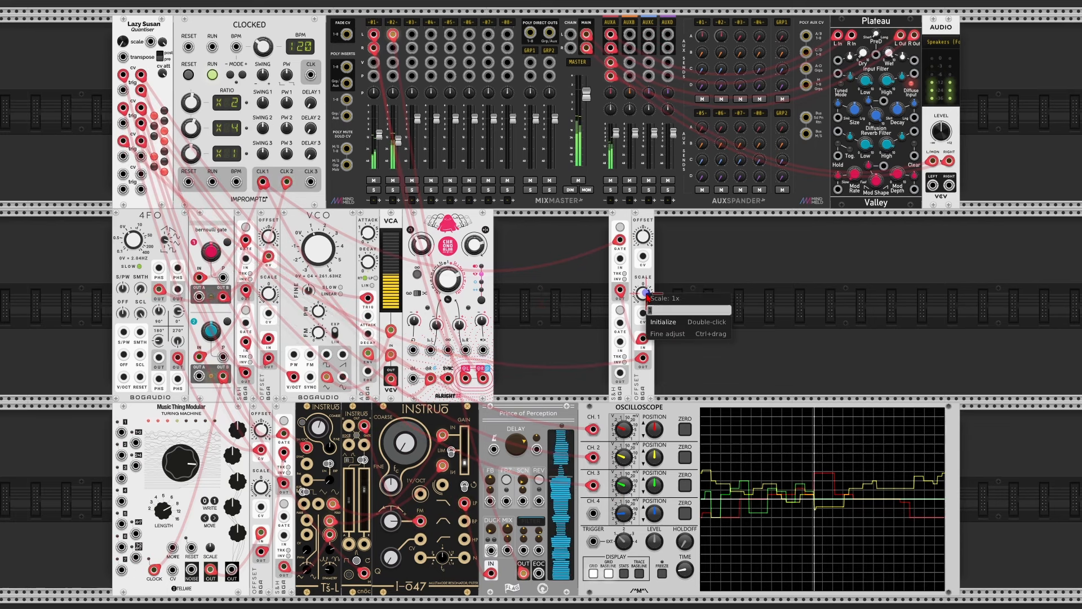
left_click(690, 285)
right_click(645, 239)
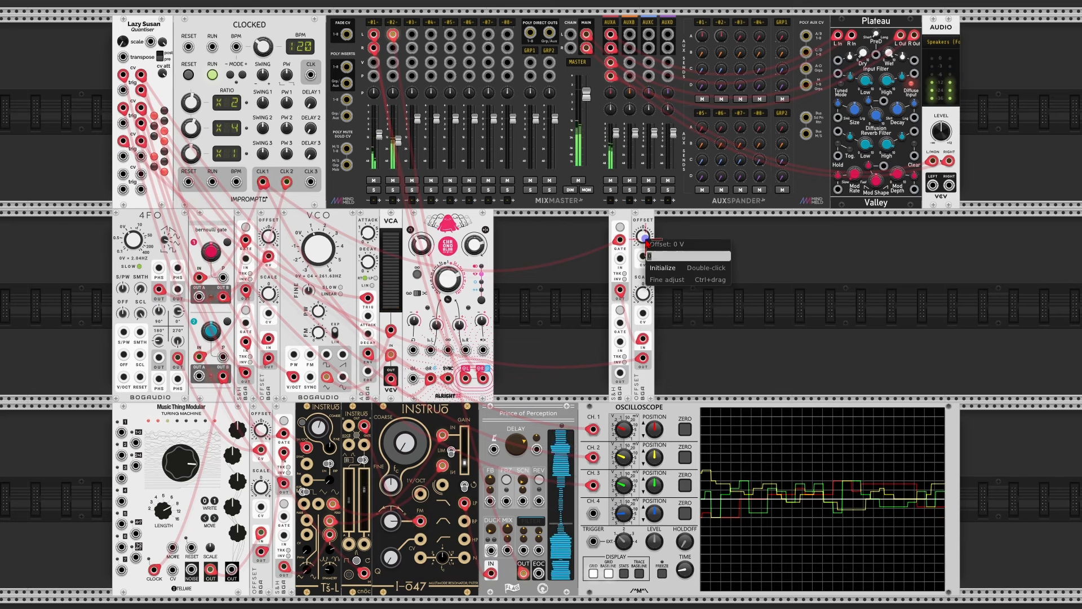
type("2")
key("Return")
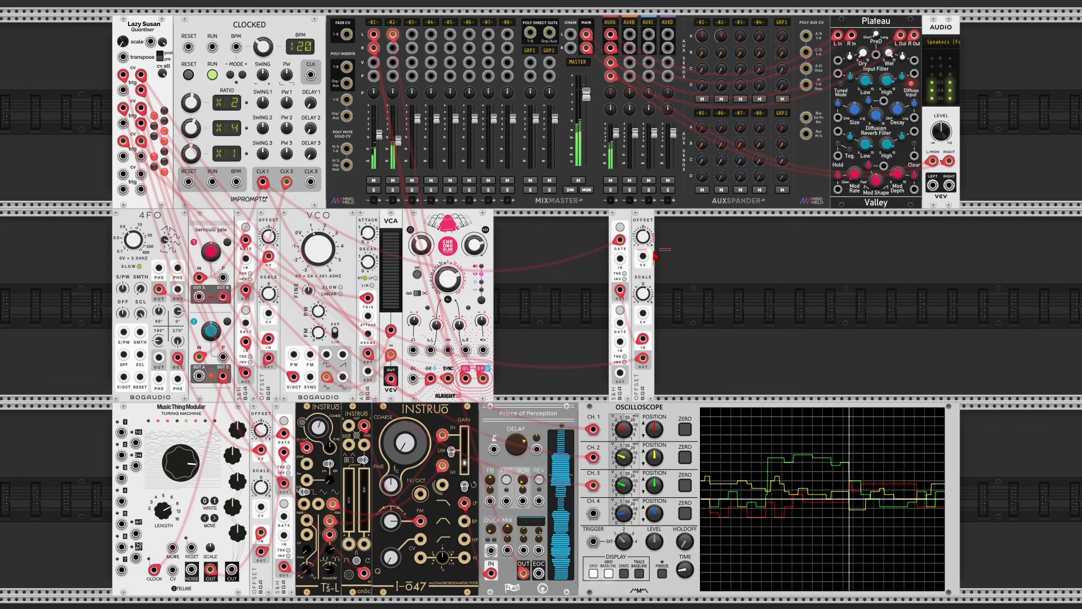
Step: Add a WALK2 module before the middle row's second S&H module and set its X rate to 2%
right_click(585, 257)
scroll(439, 439, "down", 1)
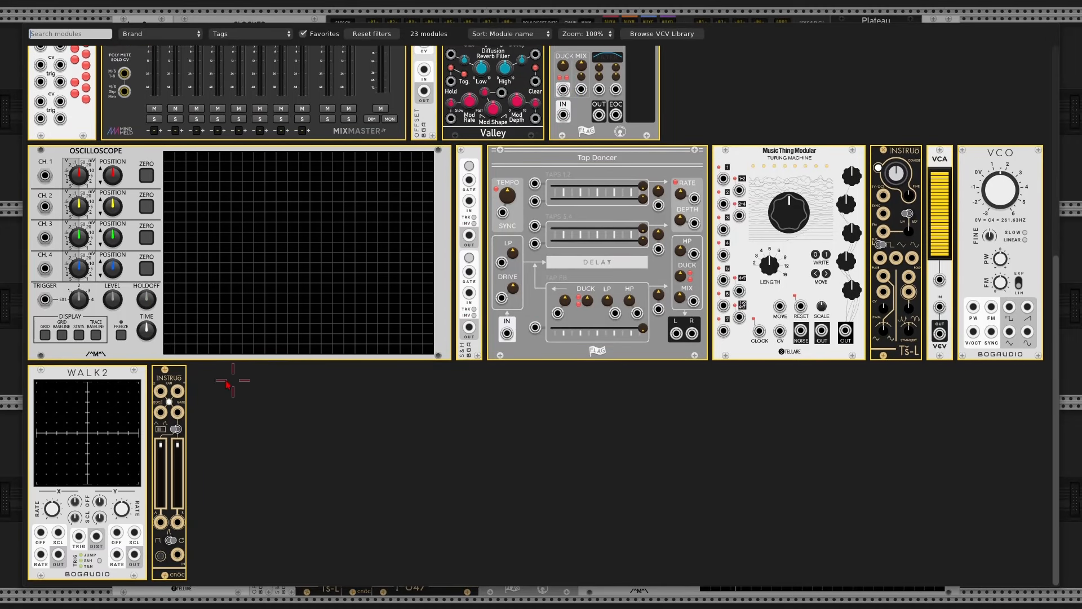
left_click(68, 375)
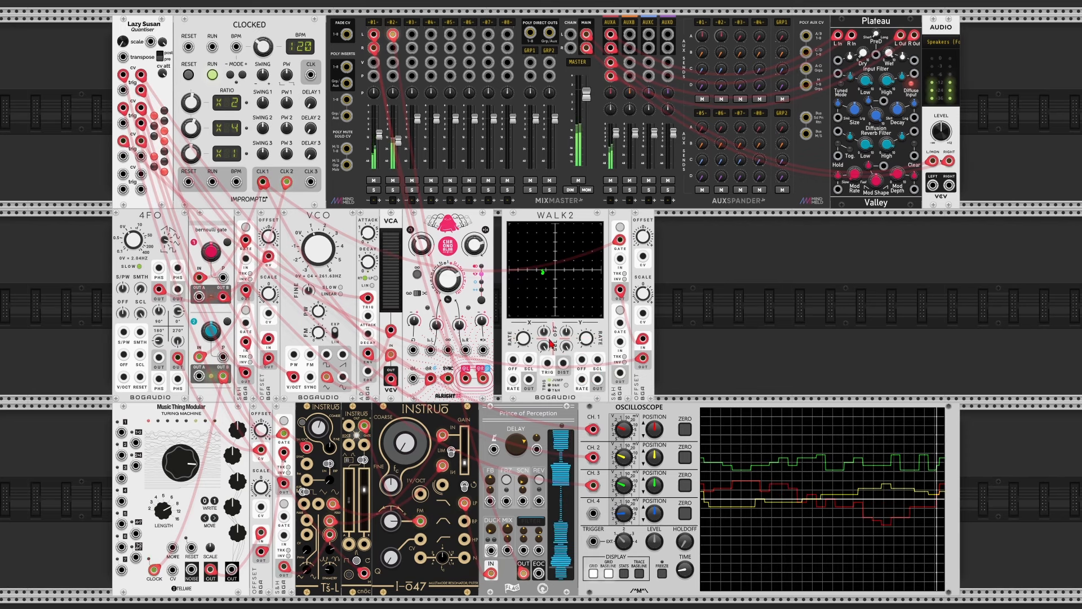
right_click(524, 340)
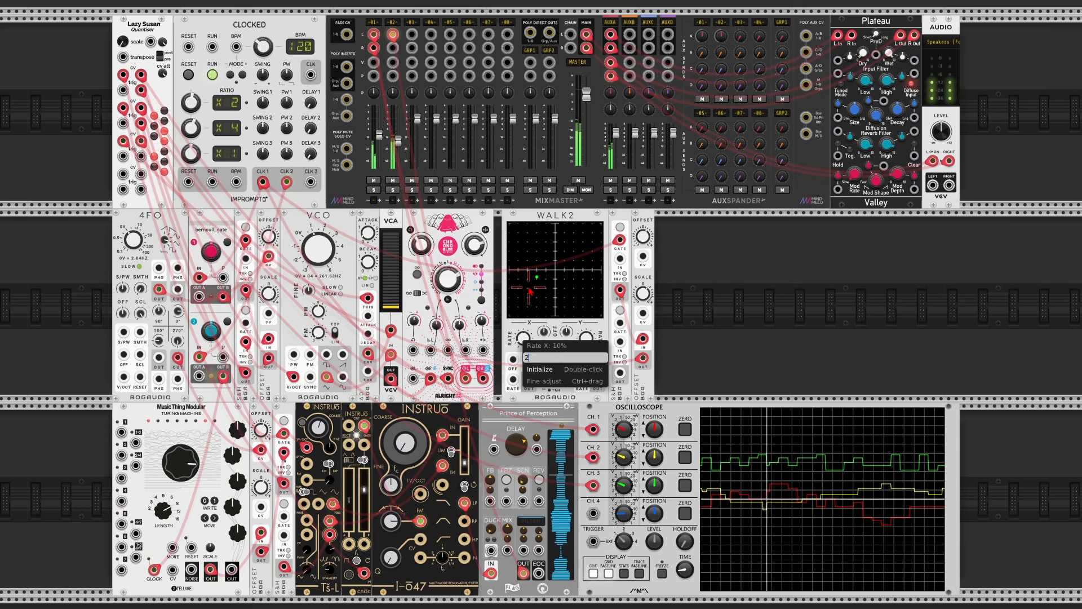
left_click(530, 290)
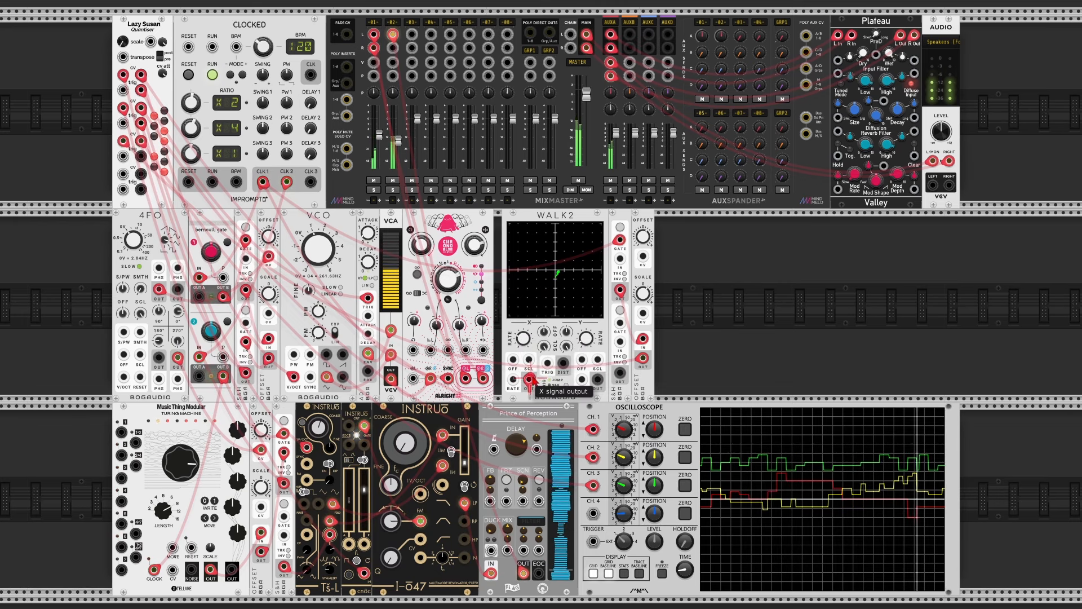
Step: Patch WALK2's X signal output into the offset CV input of the Offset module beside the second S&H in the middle row
left_click_drag(529, 383, 644, 258)
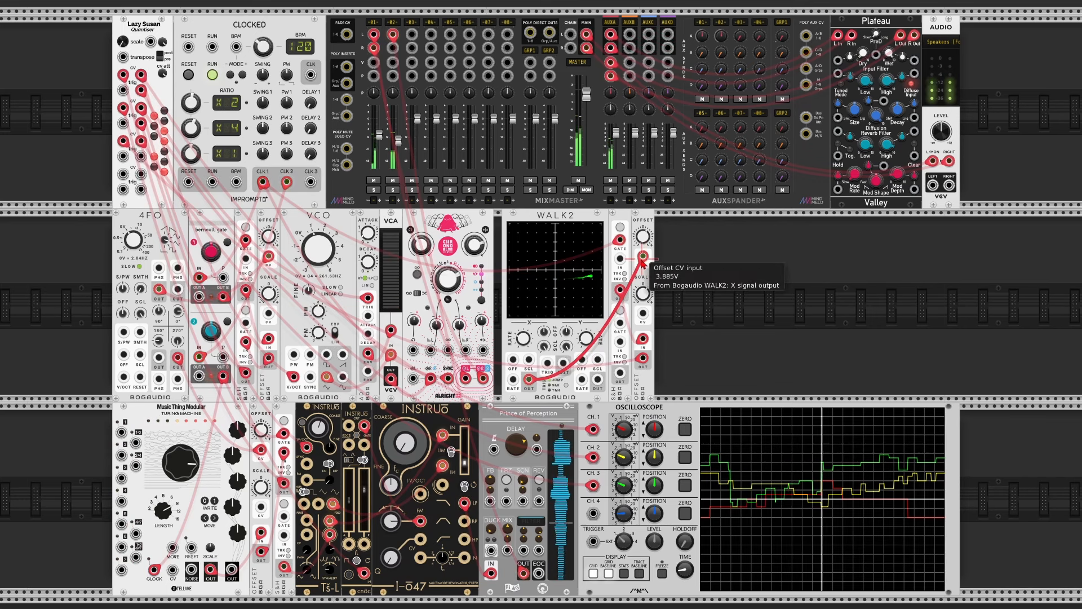
left_click_drag(620, 289, 643, 338)
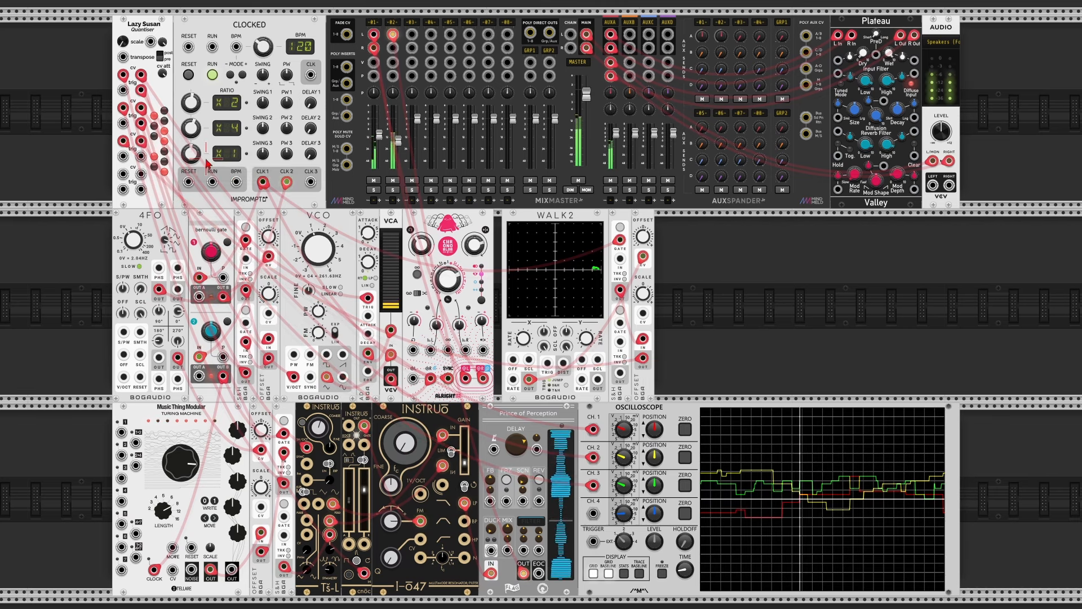
mouse_move(124, 142)
left_mouse_down()
mouse_move(333, 299)
mouse_move(558, 350)
mouse_move(609, 338)
mouse_move(622, 344)
mouse_move(609, 375)
mouse_move(223, 239)
mouse_move(119, 150)
mouse_move(124, 142)
left_mouse_up()
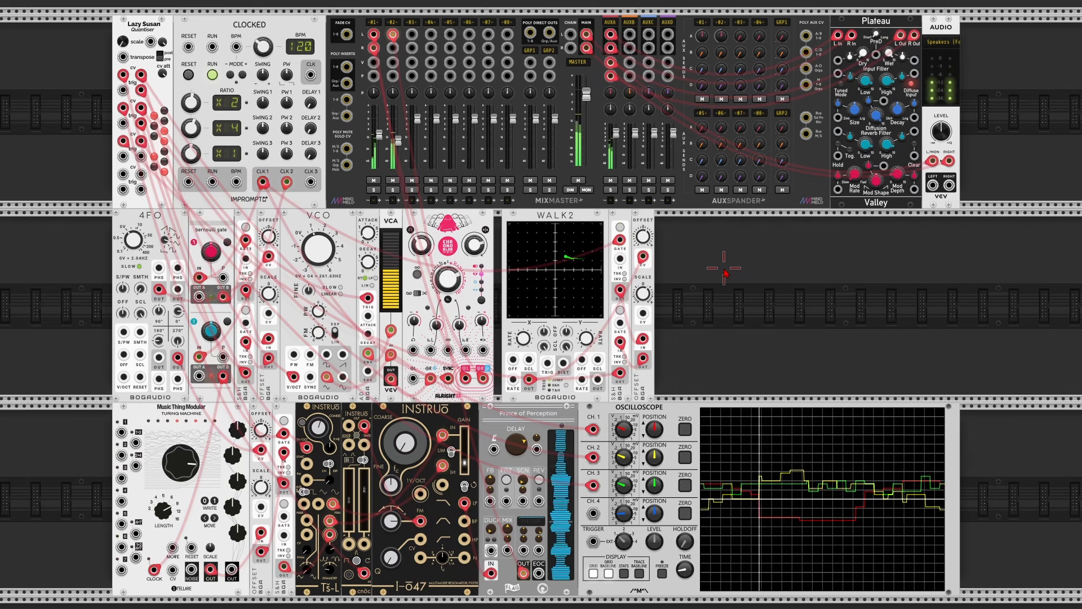
Step: Add a Dark Energy oscillator after the second Offset module and patch the quantiser's third CV output into its pitch input
right_click(698, 277)
scroll(733, 310, "up", 5)
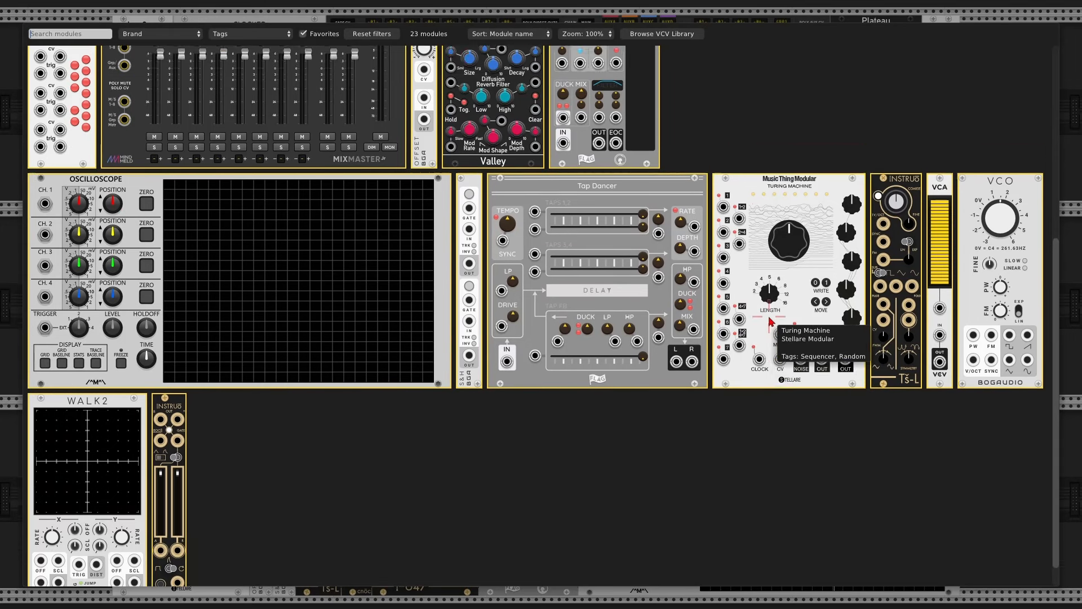
left_click(795, 208)
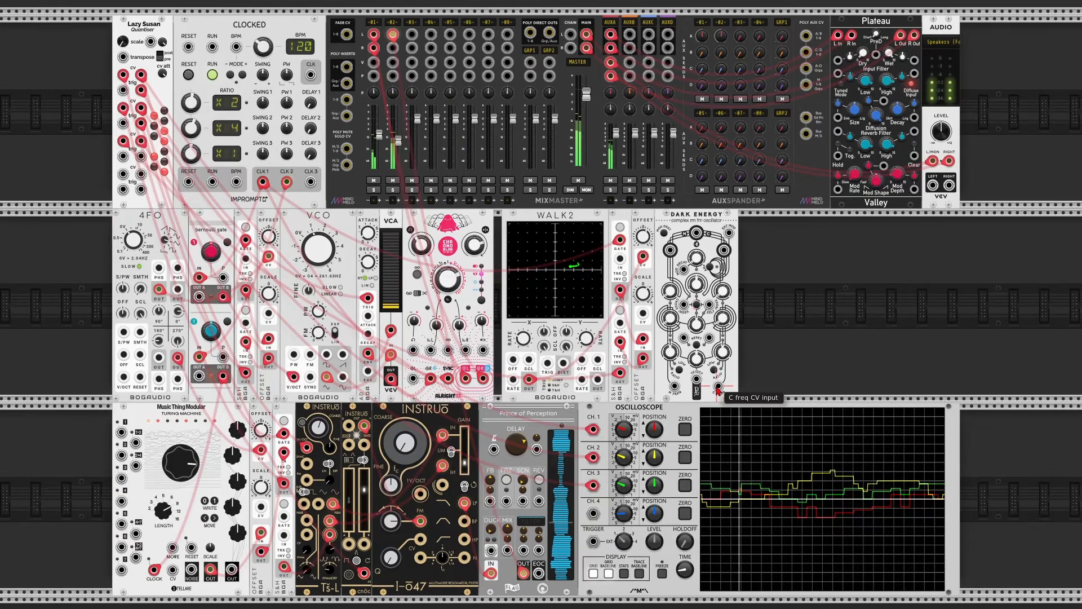
left_click_drag(698, 386, 140, 141)
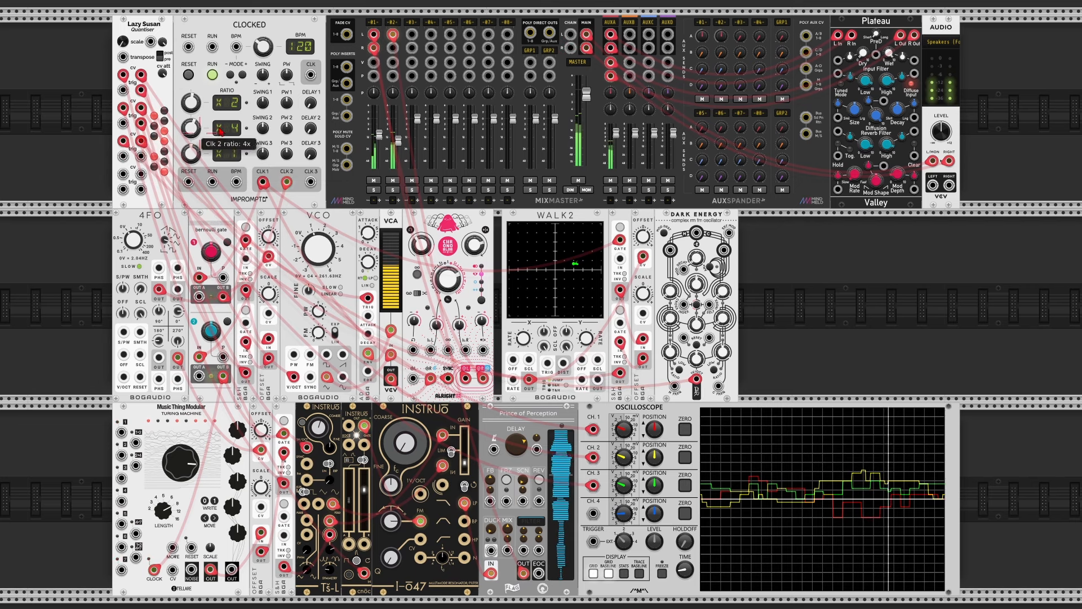
Step: Lower the level of mixer track 3 and patch Dark Energy's Energy output into that track's left input
right_click(419, 121)
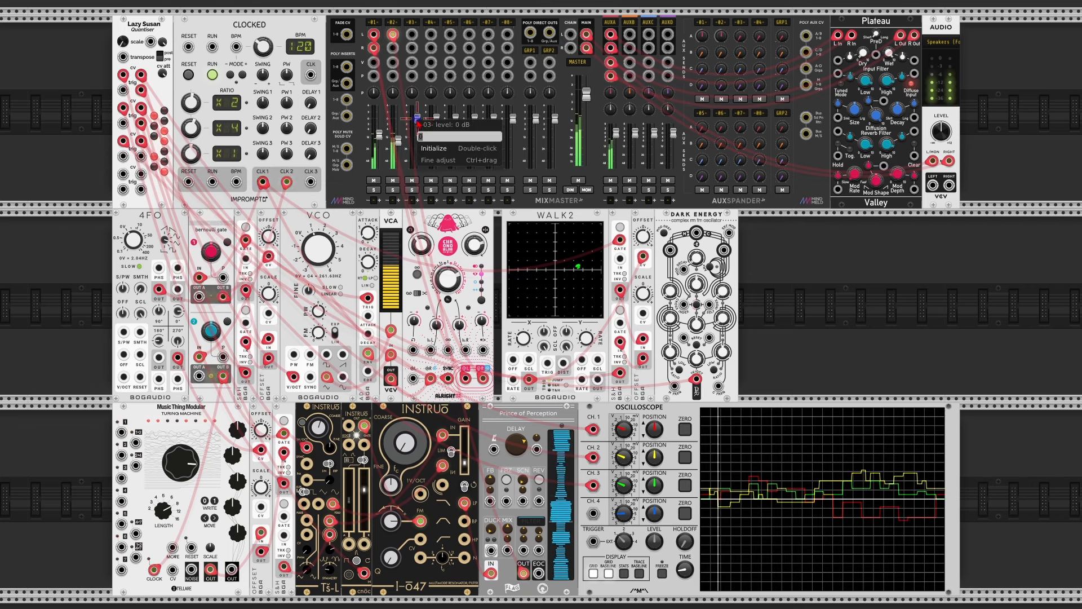
key("Return")
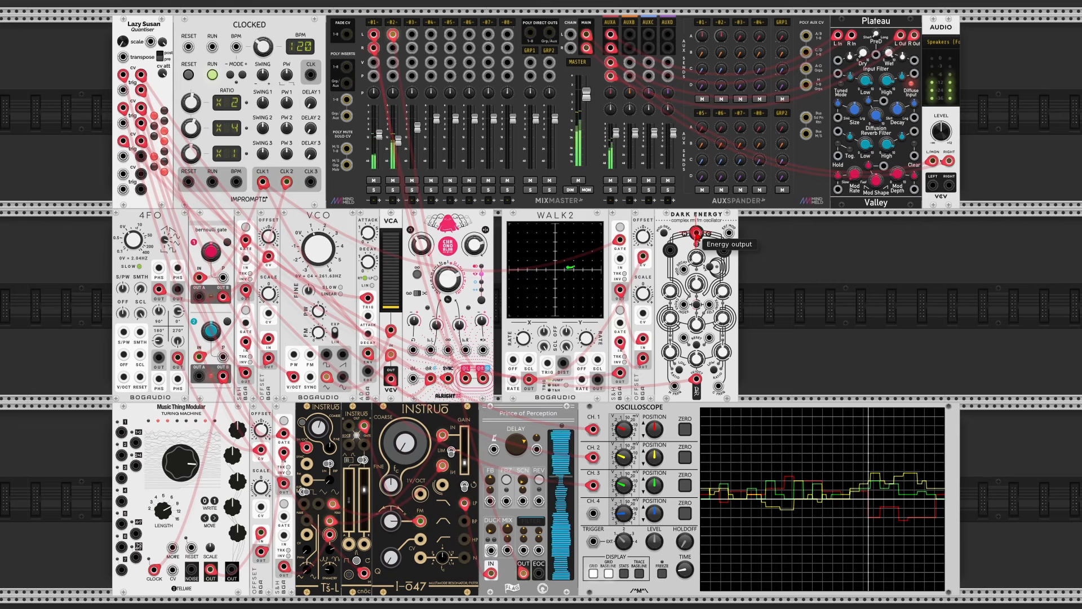
left_click_drag(696, 233, 412, 35)
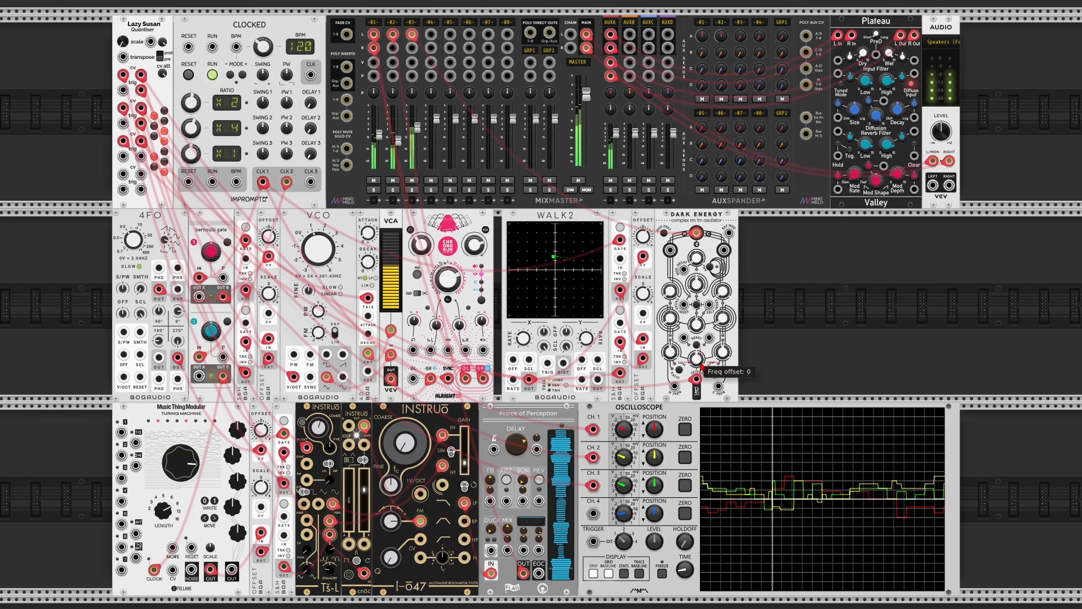
Step: Set Dark Energy's frequency offset to 1 and its extra mod decay to 500 ms
right_click(702, 365)
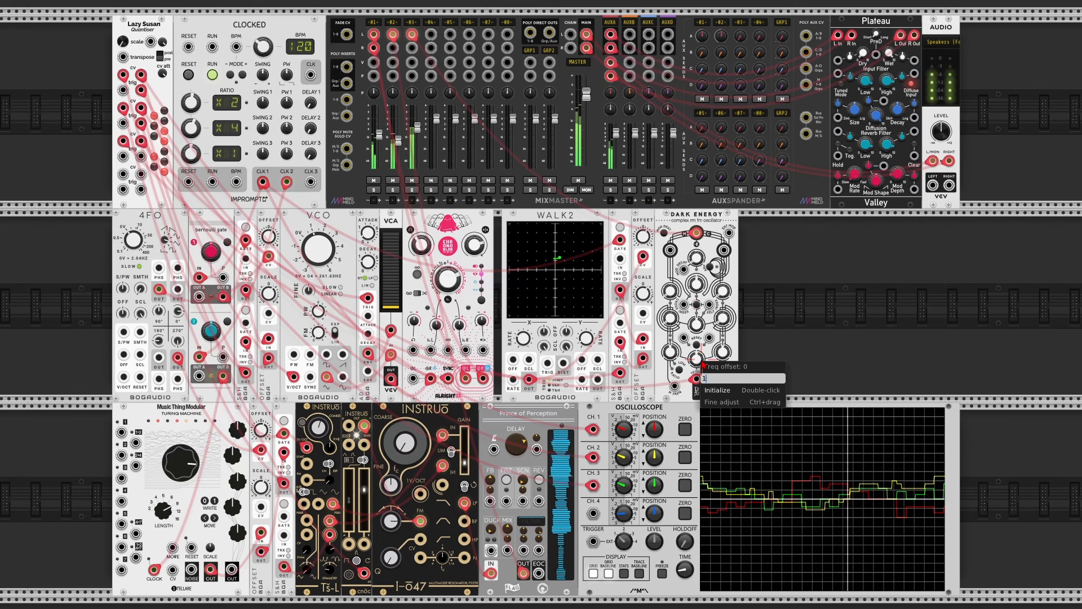
key("Return")
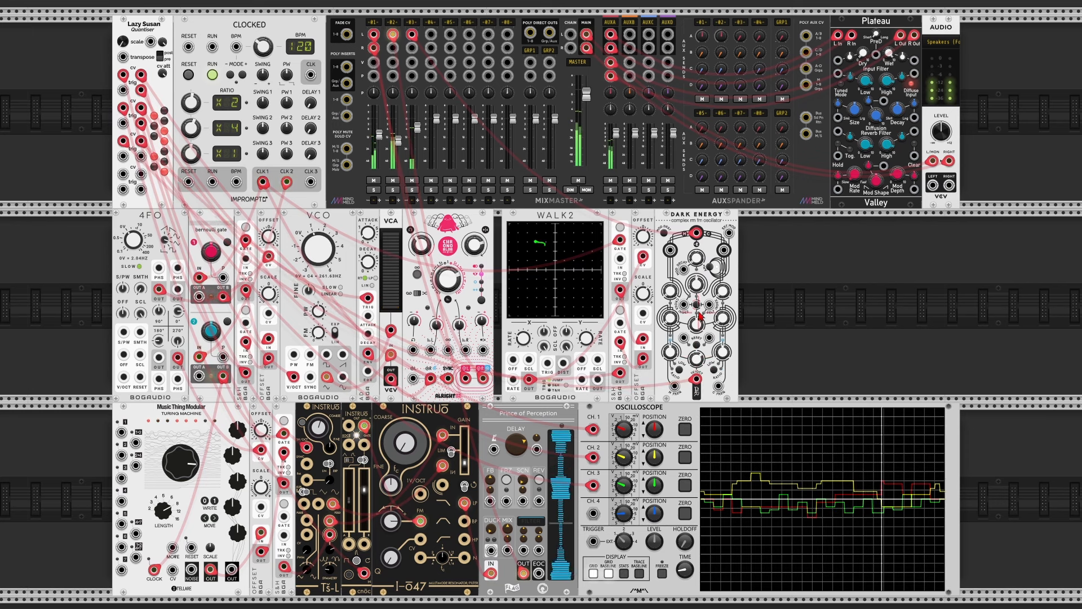
right_click(699, 262)
type("500")
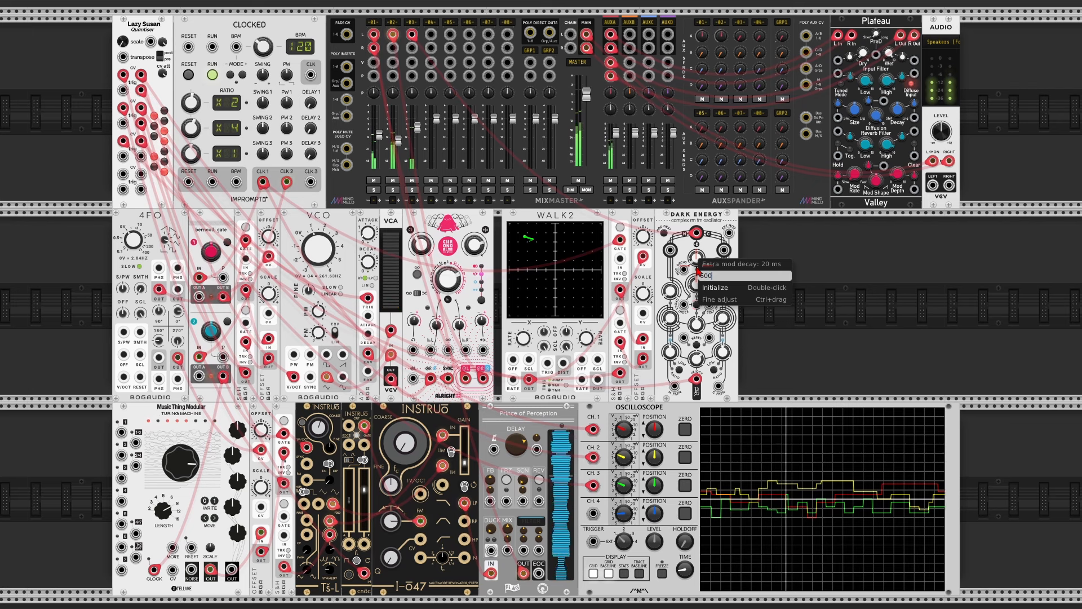
key("Return")
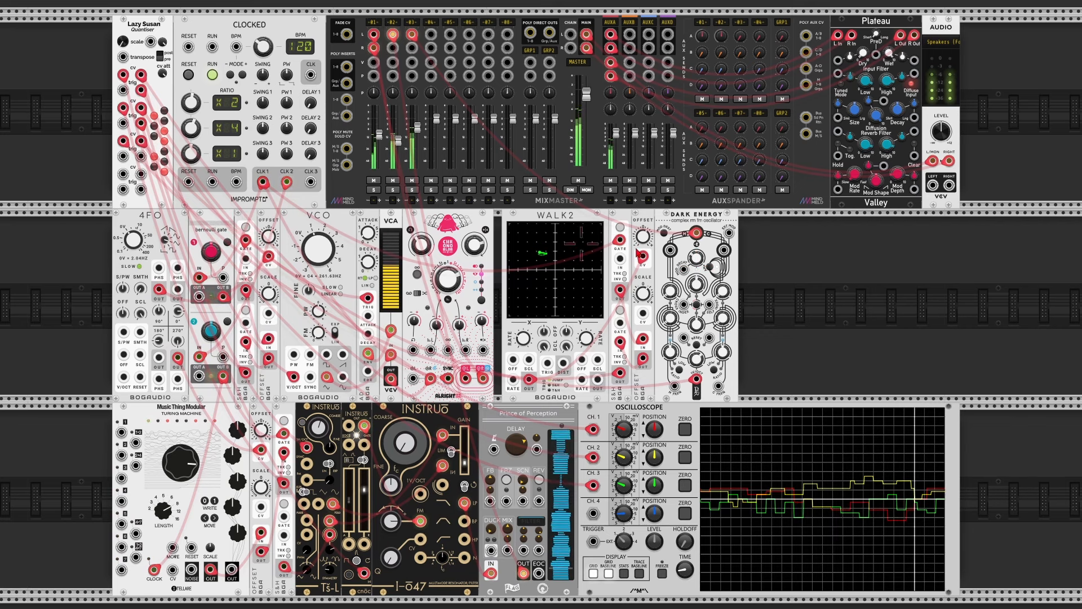
Step: Add a Chances module before WALK2 and route the second S&H's gate cable through its input and output B
right_click(761, 256)
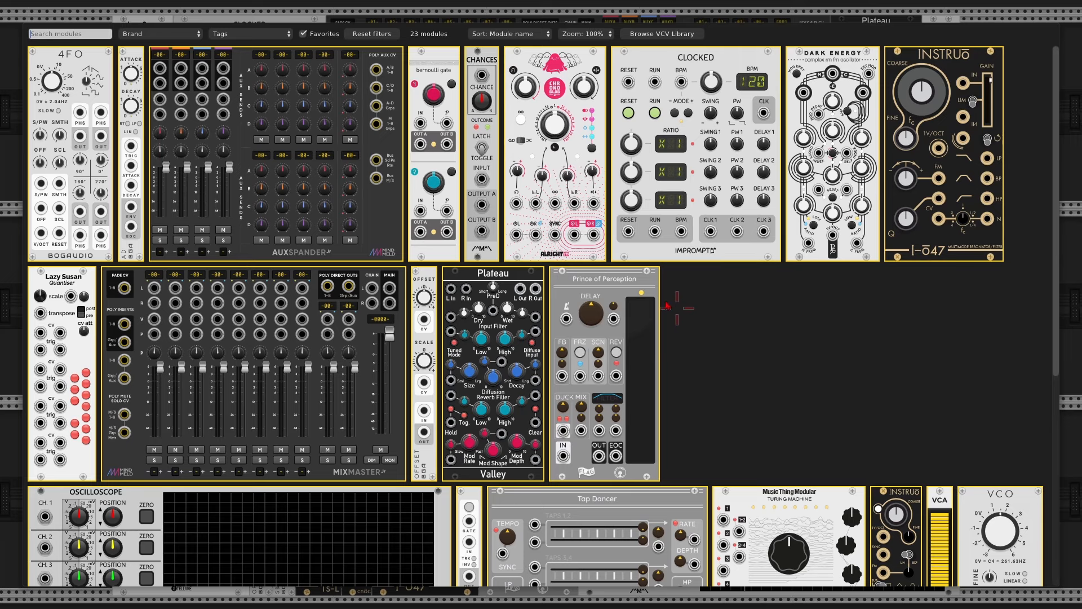
left_click(482, 107)
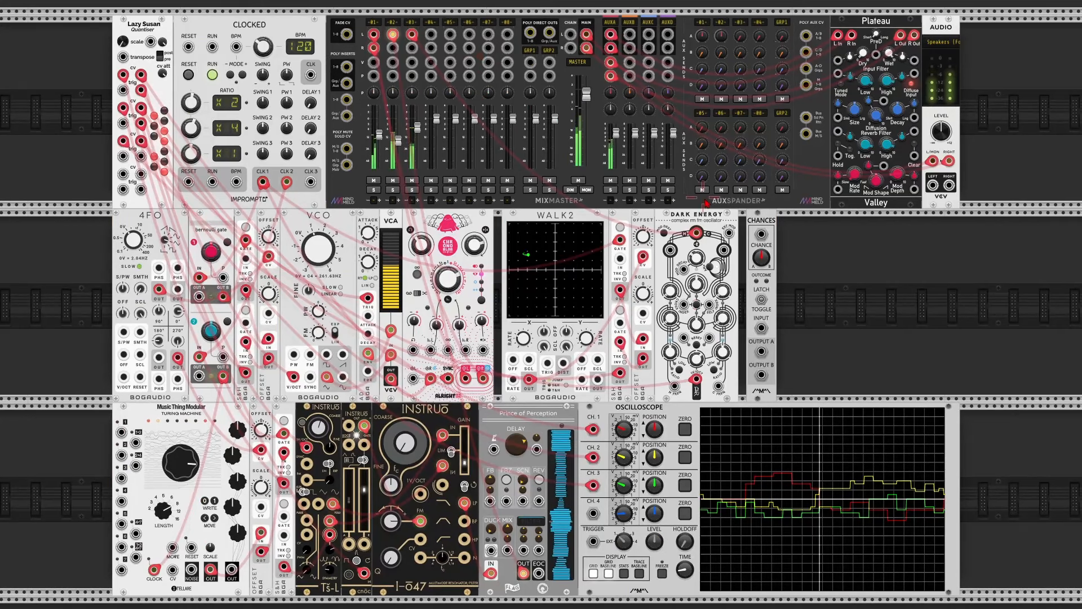
left_click_drag(765, 232, 513, 234)
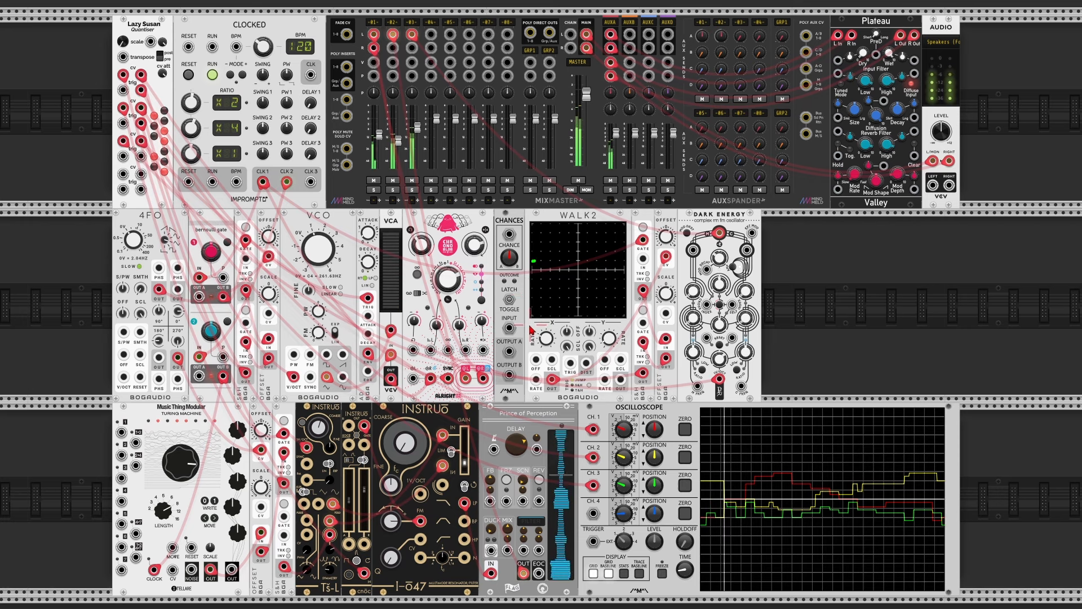
left_click_drag(643, 240, 510, 328)
left_click_drag(509, 375, 645, 242)
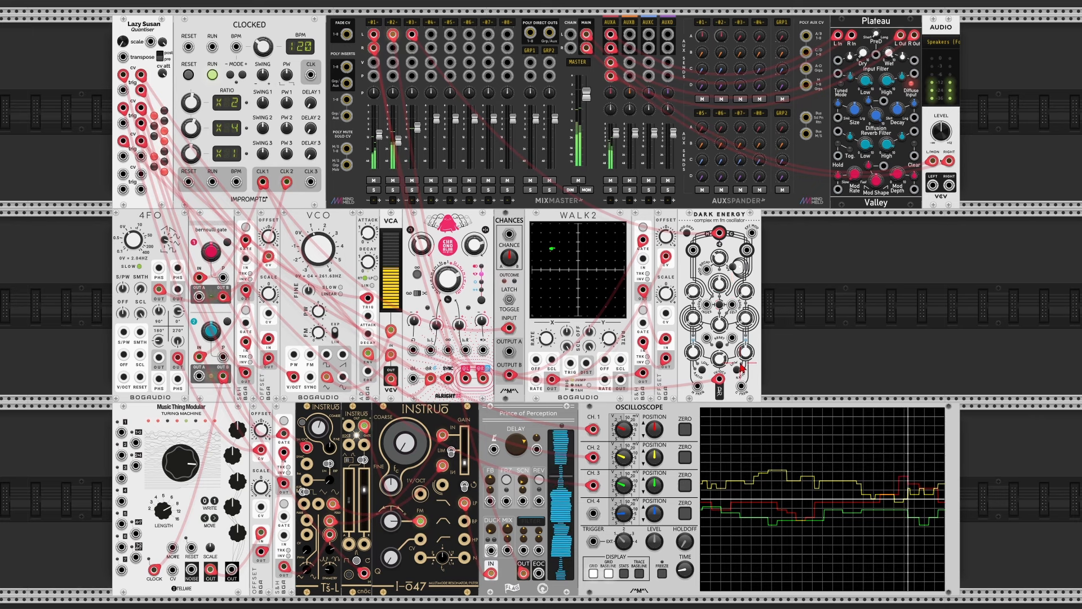
Step: Set Dark Energy's Cross mod C and Cross mod M to 0.06 each
right_click(746, 297)
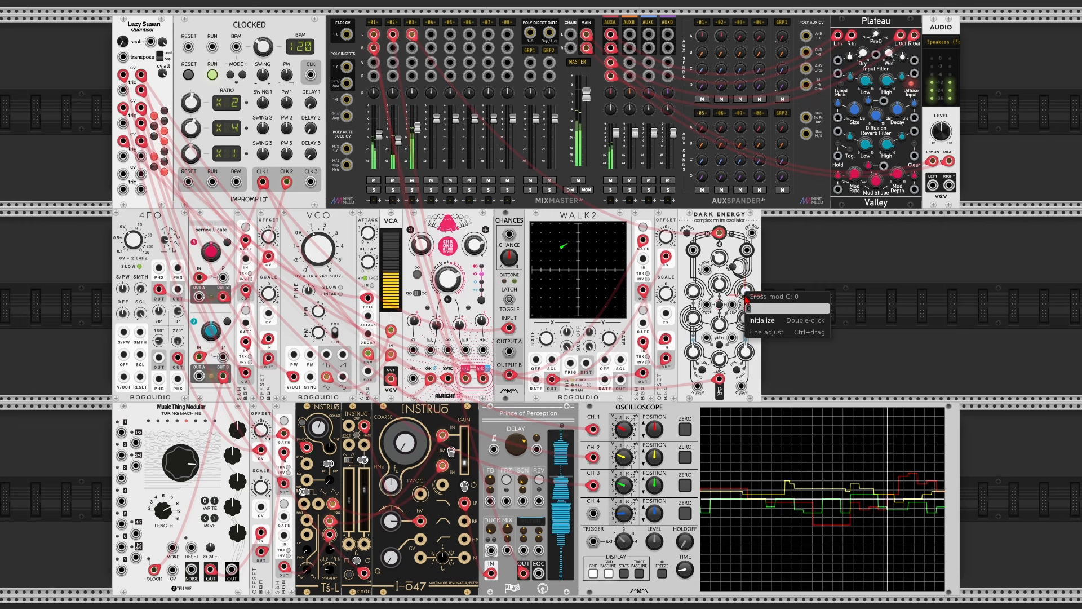
key("Return")
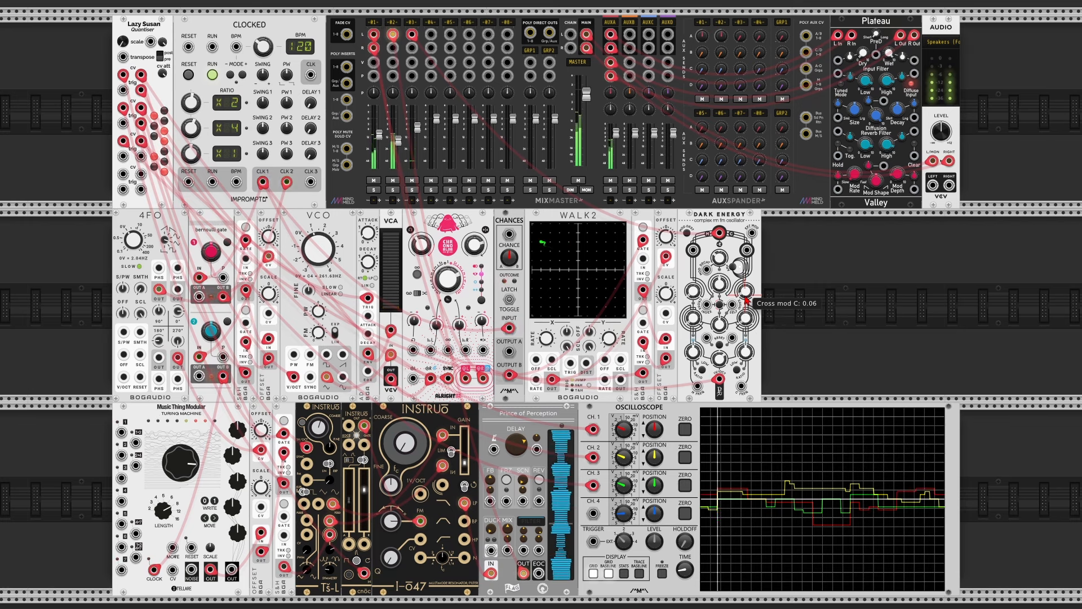
right_click(694, 297)
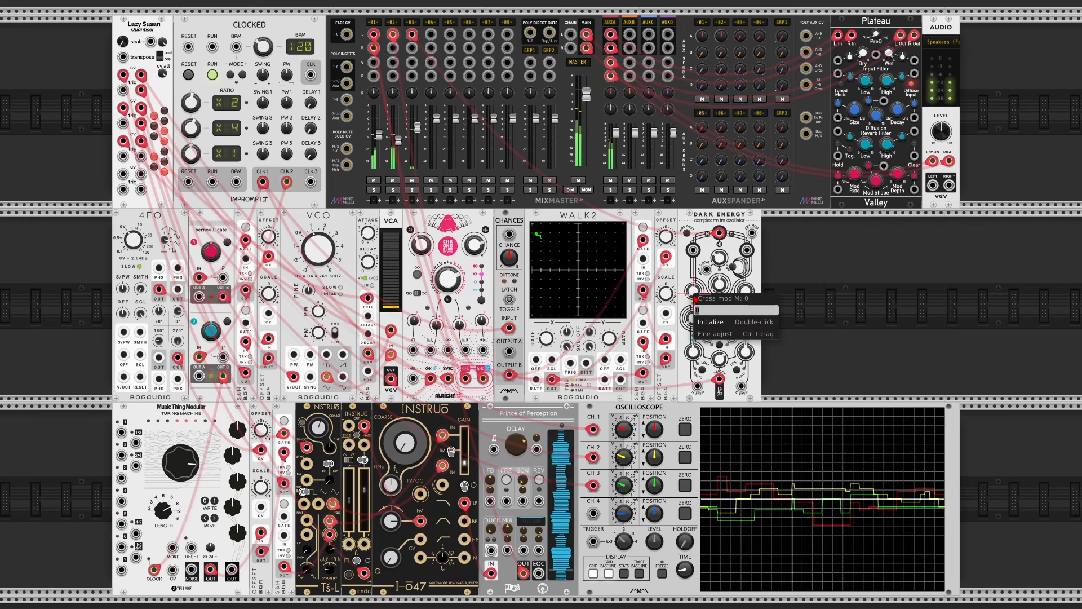
type("0.06")
key("Return")
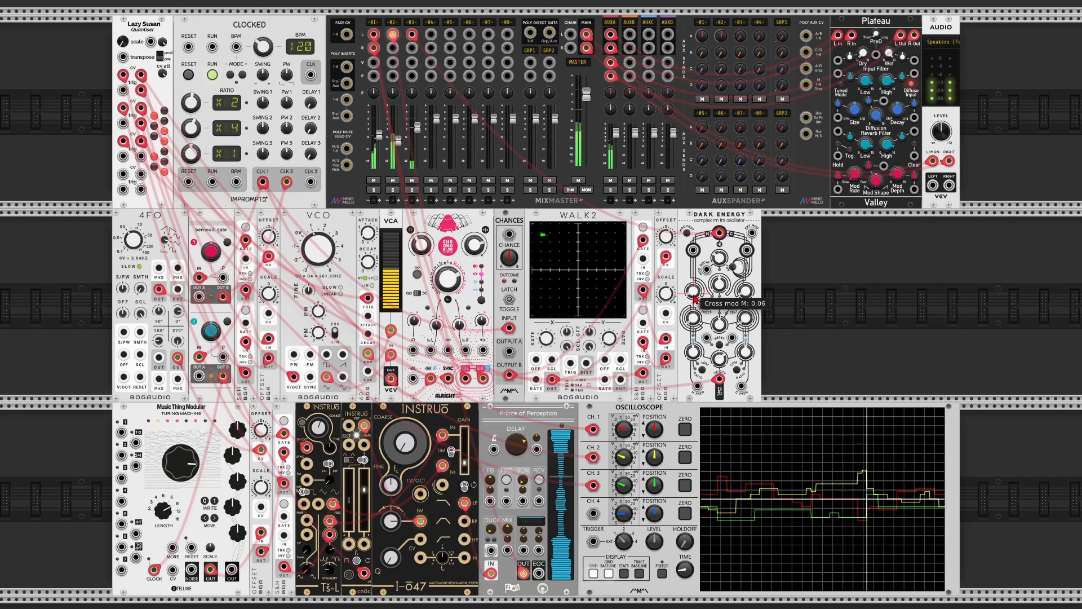
Step: Set Dark Energy's Self mod M to 0.11 and its Self mod C to 0.2
right_click(696, 319)
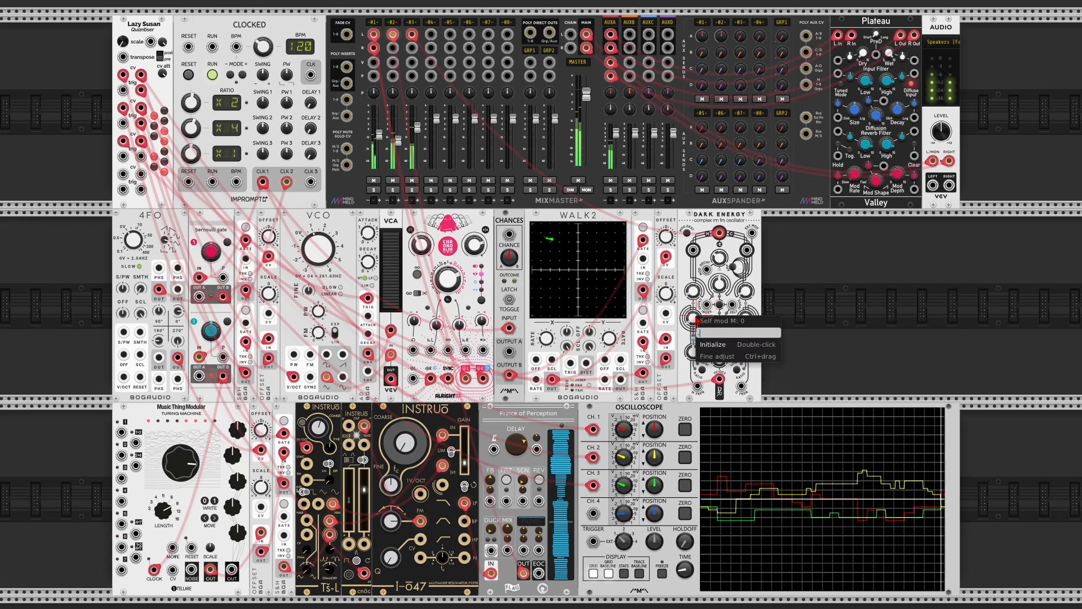
type(".11")
key("Return")
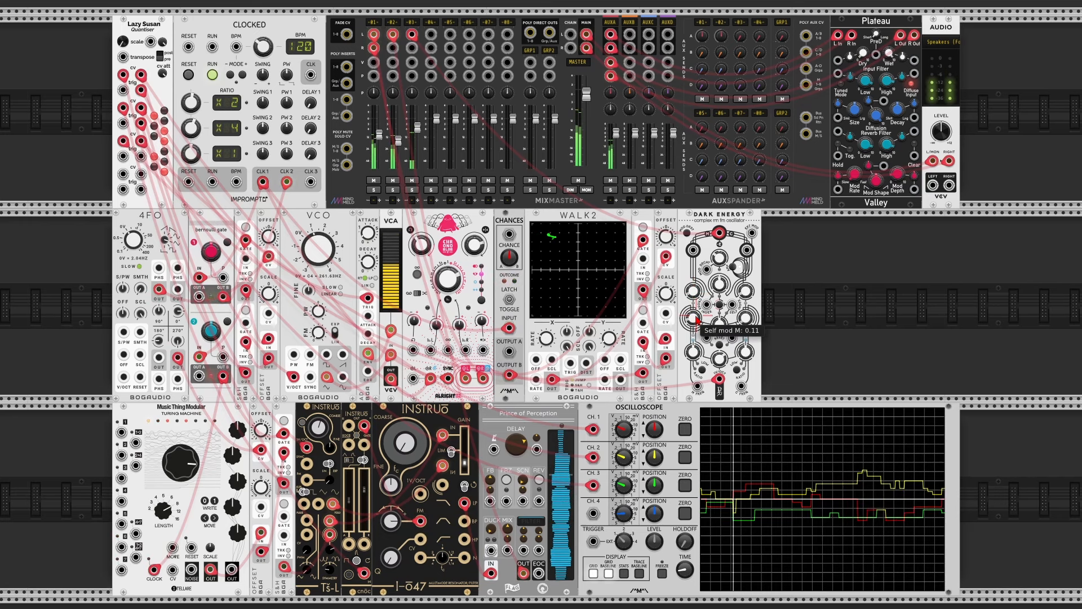
right_click(749, 324)
type(".2")
key("Return")
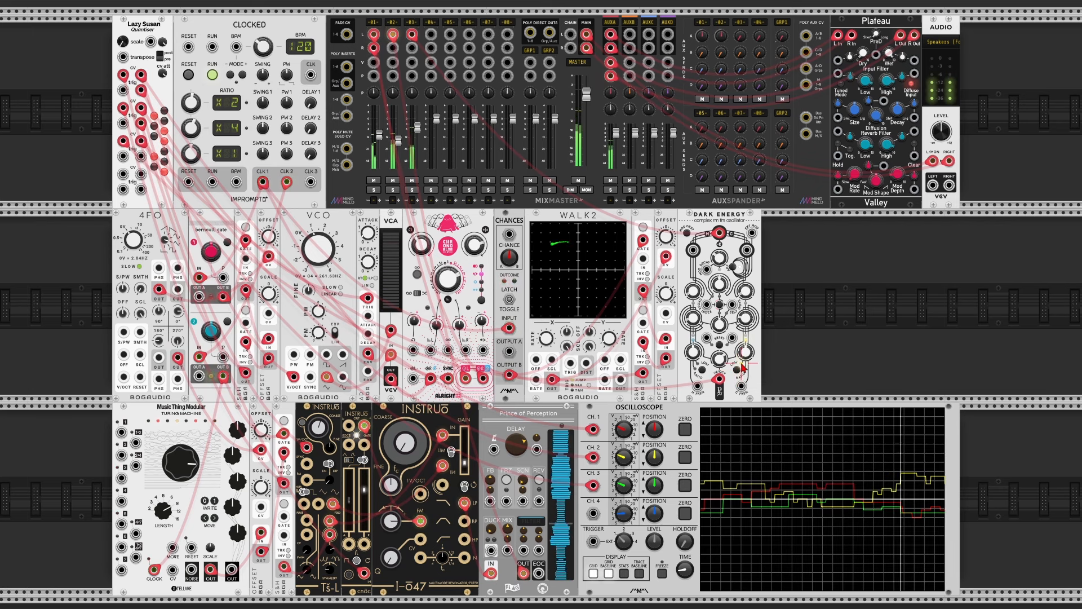
Step: Set Dark Energy's Freq C to -2
right_click(748, 354)
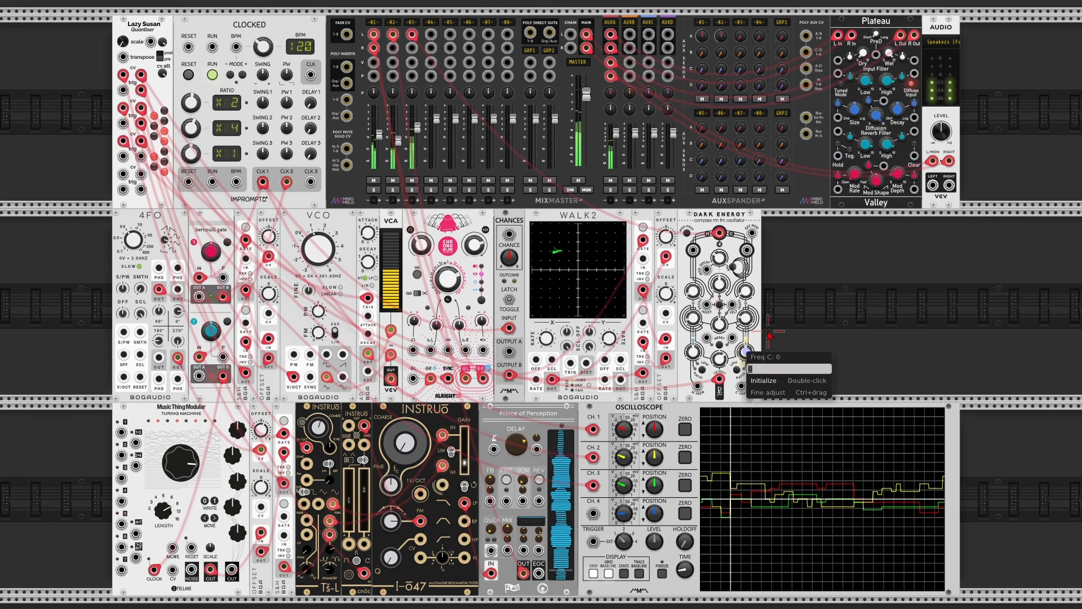
type("-2")
key("Return")
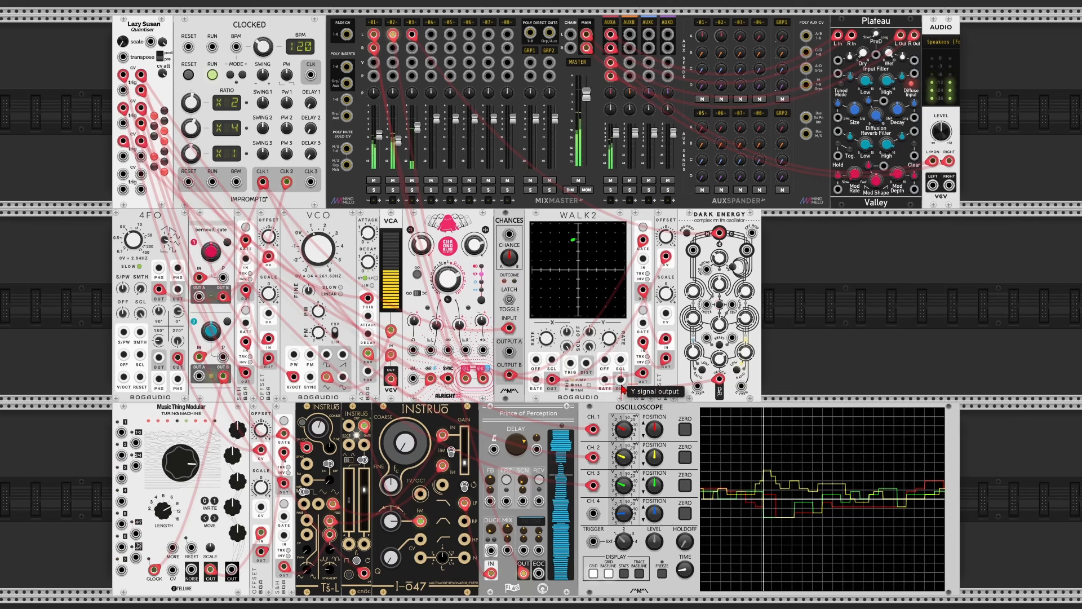
Step: Patch WALK2's Y output into Dark Energy's cross and self mod CV inputs, setting Cross mod CV to -0.06 and adjusting Self mod CV
left_click_drag(622, 388, 705, 308)
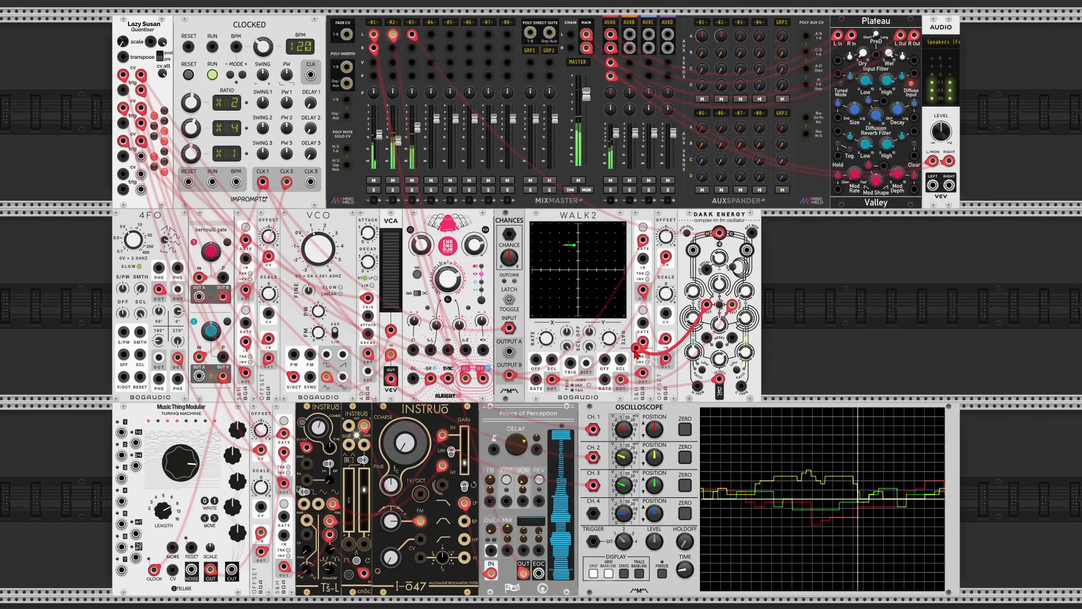
right_click(721, 287)
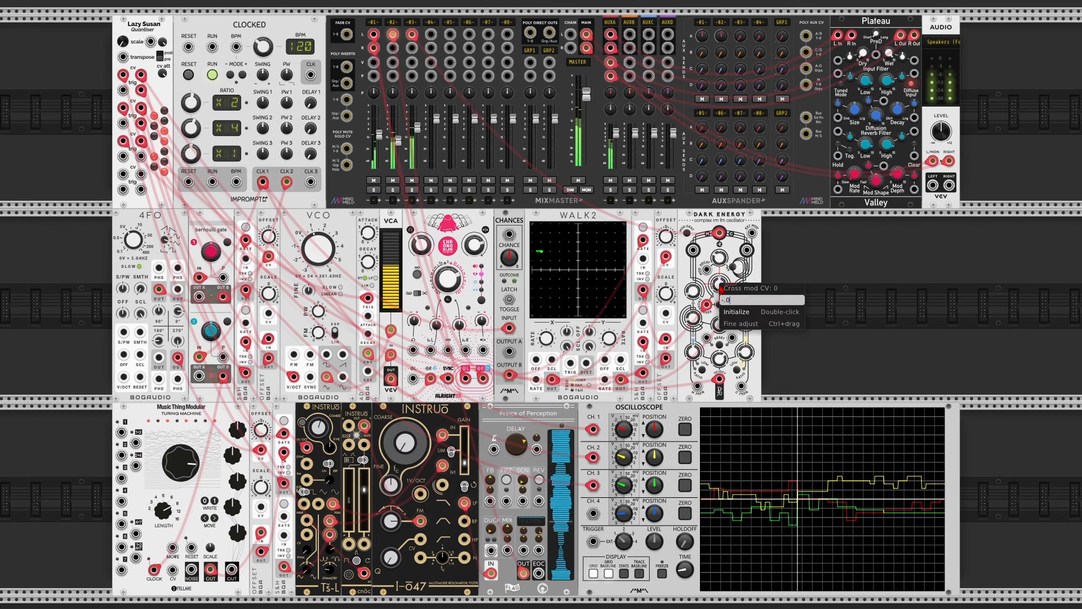
left_click_drag(722, 287, 723, 290)
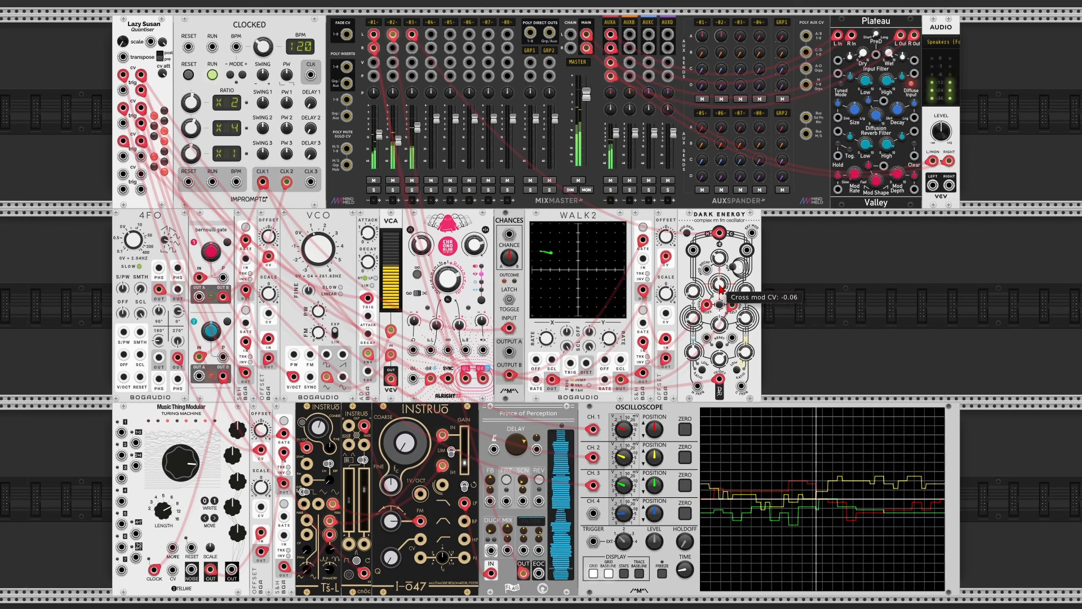
right_click(721, 327)
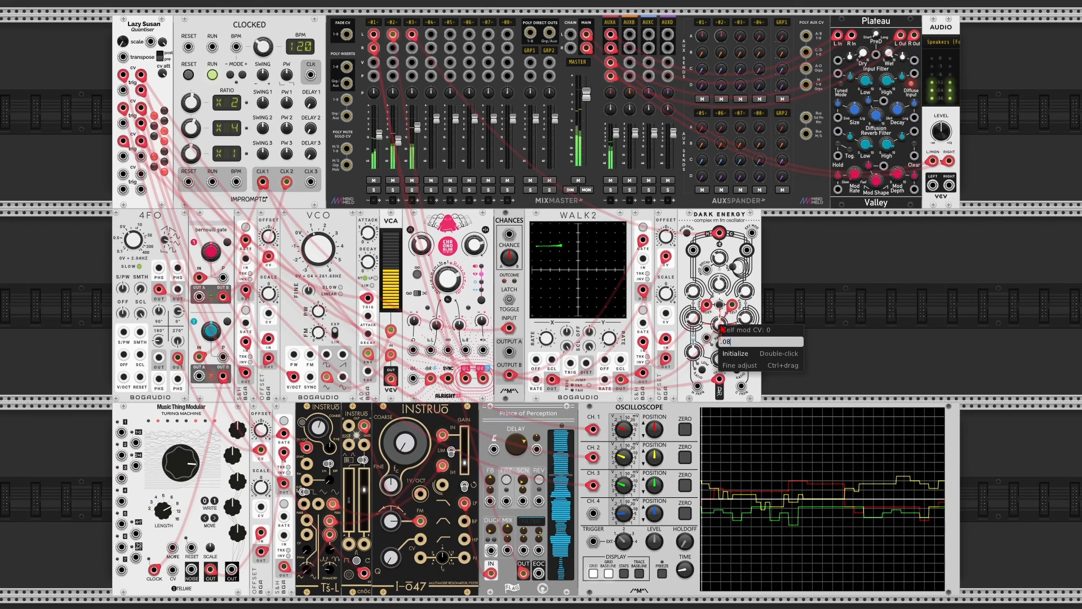
key("Return")
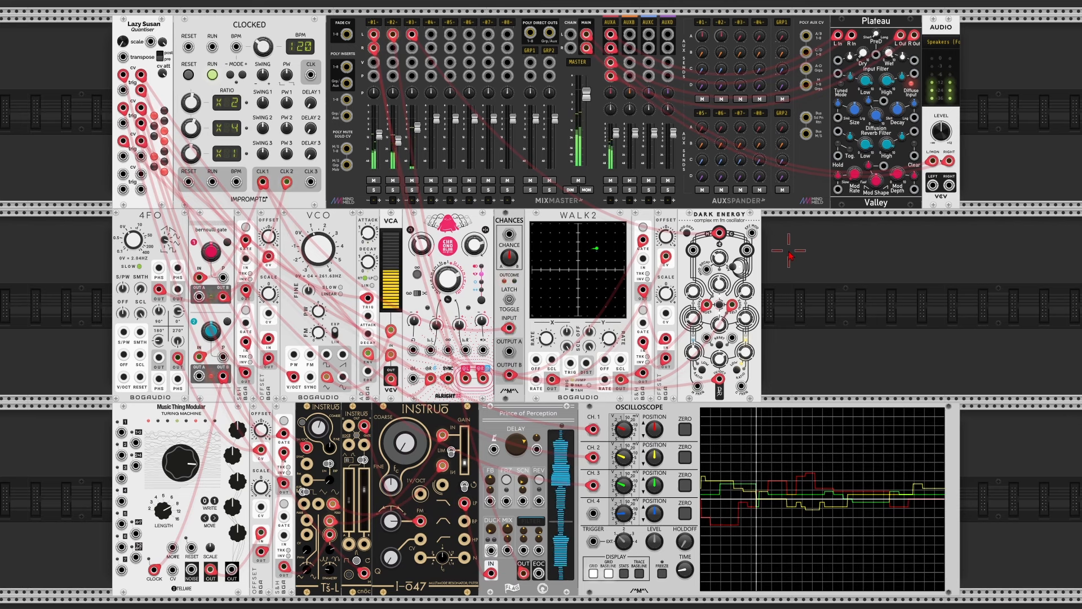
Step: Open mixer channel 3's AUXA send level for editing
right_click(740, 35)
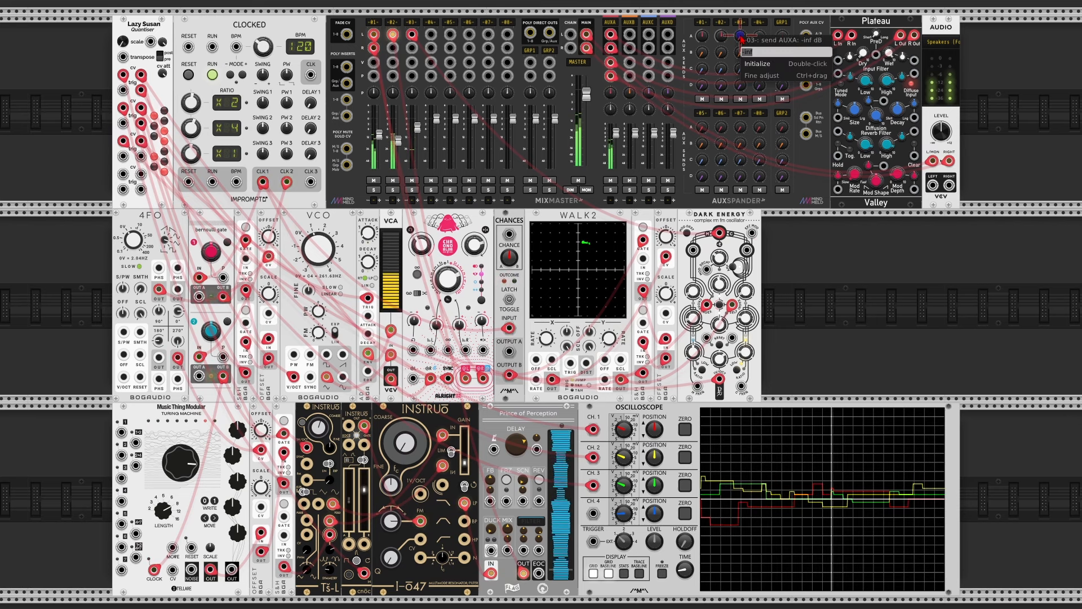
left_click(893, 269)
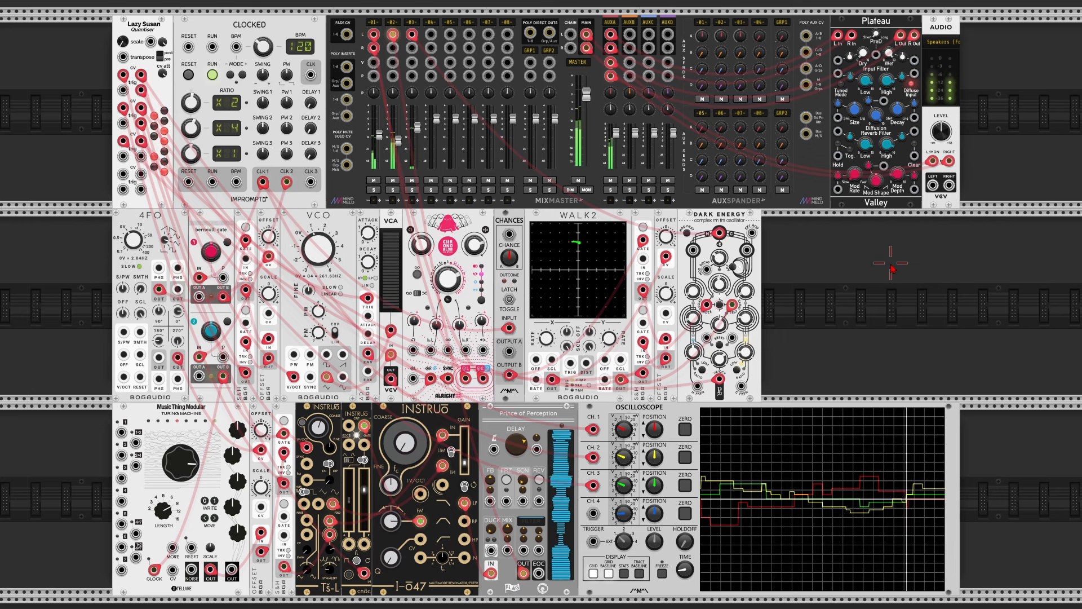
Step: Add a Tap Dancer multi-tap delay beside Dark Energy, with its tempo set to 60 BPM and its Rate turned down
right_click(845, 303)
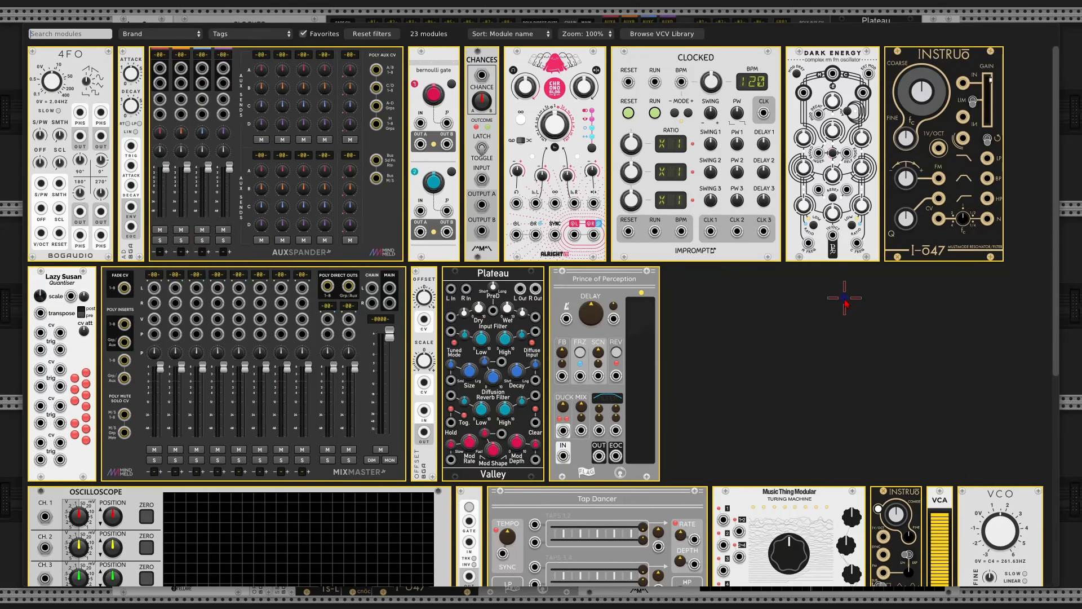
scroll(843, 297, "down", 4)
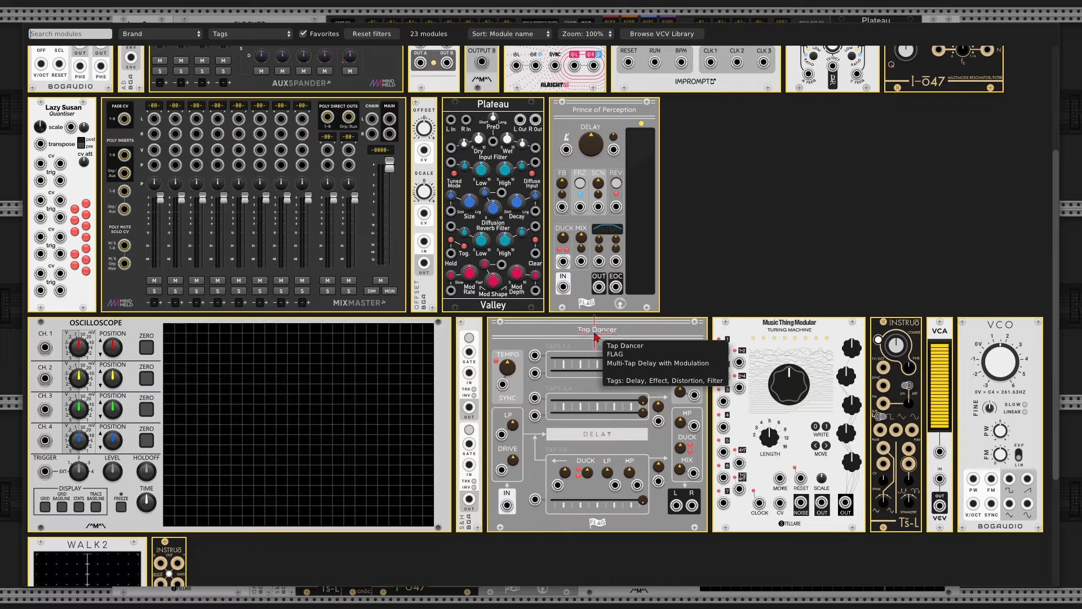
left_click(597, 338)
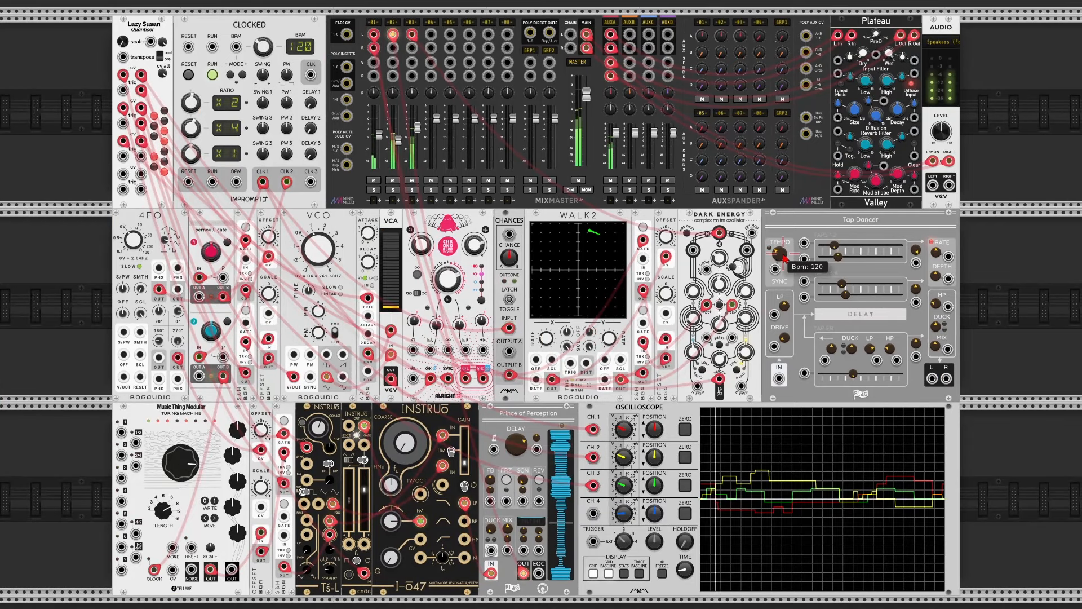
left_click_drag(784, 256, 784, 296)
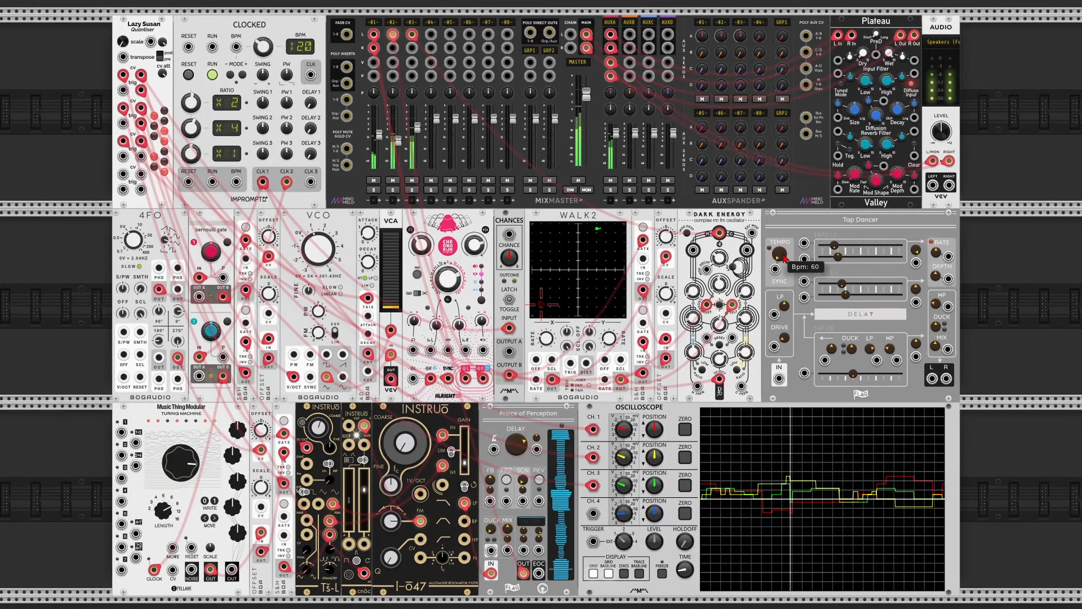
left_click_drag(937, 253, 935, 285)
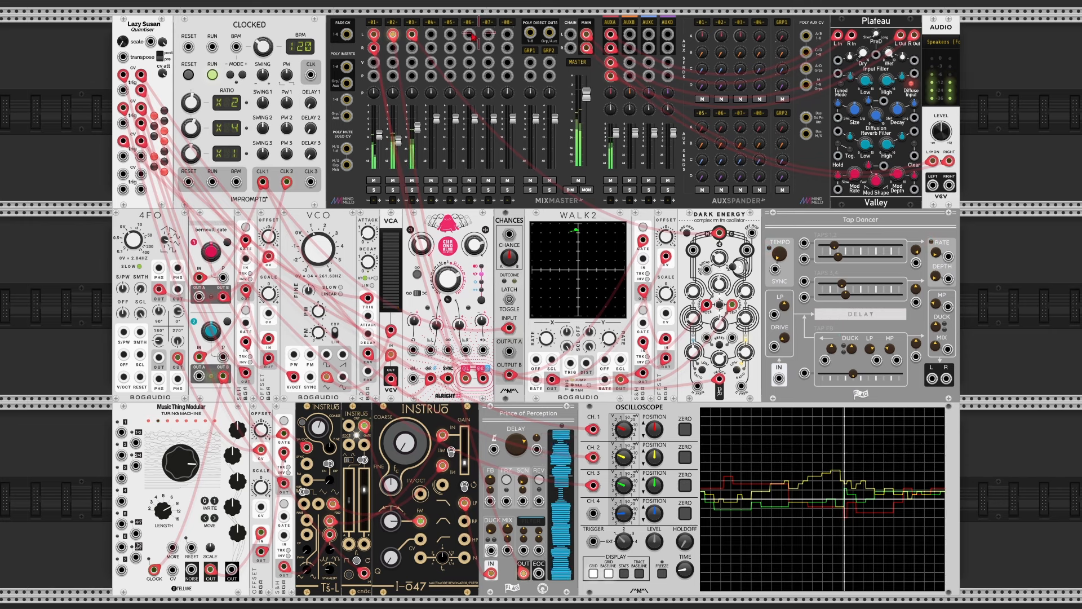
Step: Reroute mixer channel 3's source cable into Tap Dancer's input and patch its left and right outputs to channel 3's stereo inputs
left_click_drag(412, 34, 779, 378)
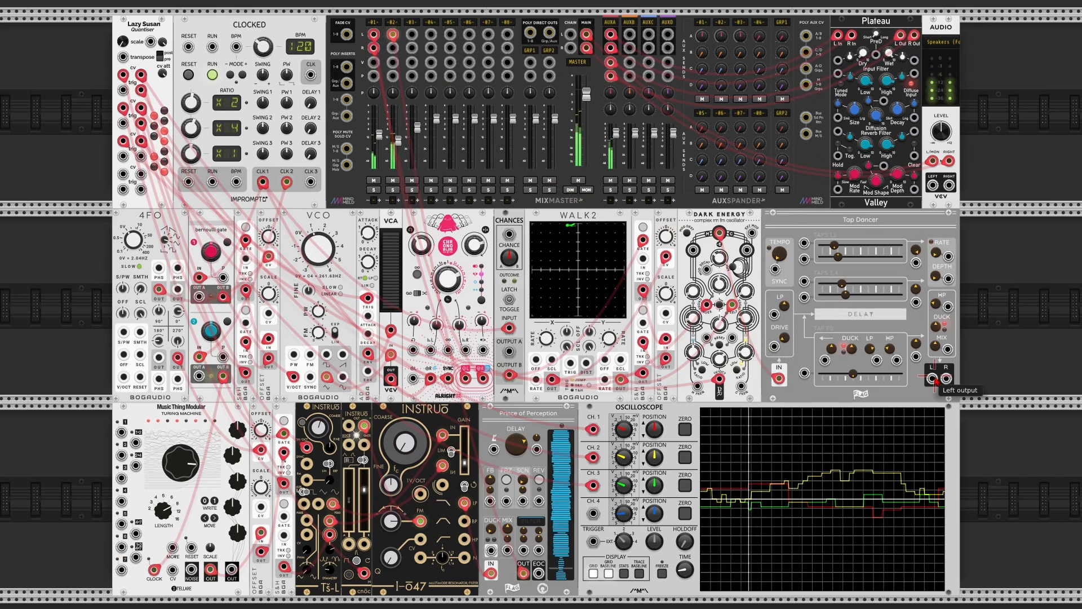
mouse_move(932, 378)
left_mouse_down()
mouse_move(417, 55)
mouse_move(417, 38)
mouse_move(544, 73)
mouse_move(913, 372)
mouse_move(945, 383)
left_mouse_up()
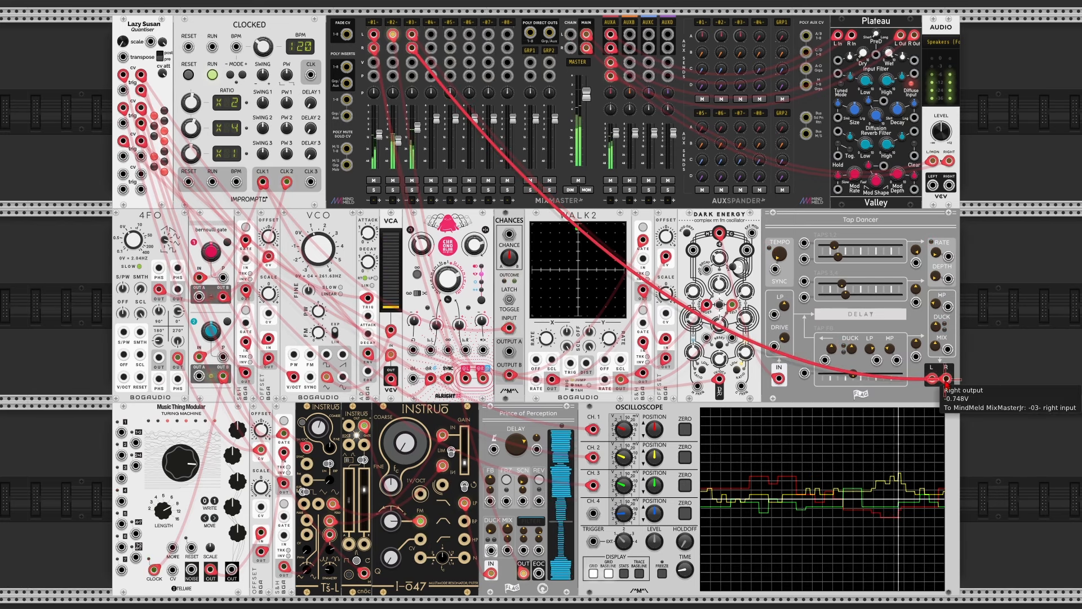
Step: Set Tap Dancer's Duck Mix to 0.2 and the Duck knob in its lower delay section to 0.25
right_click(935, 323)
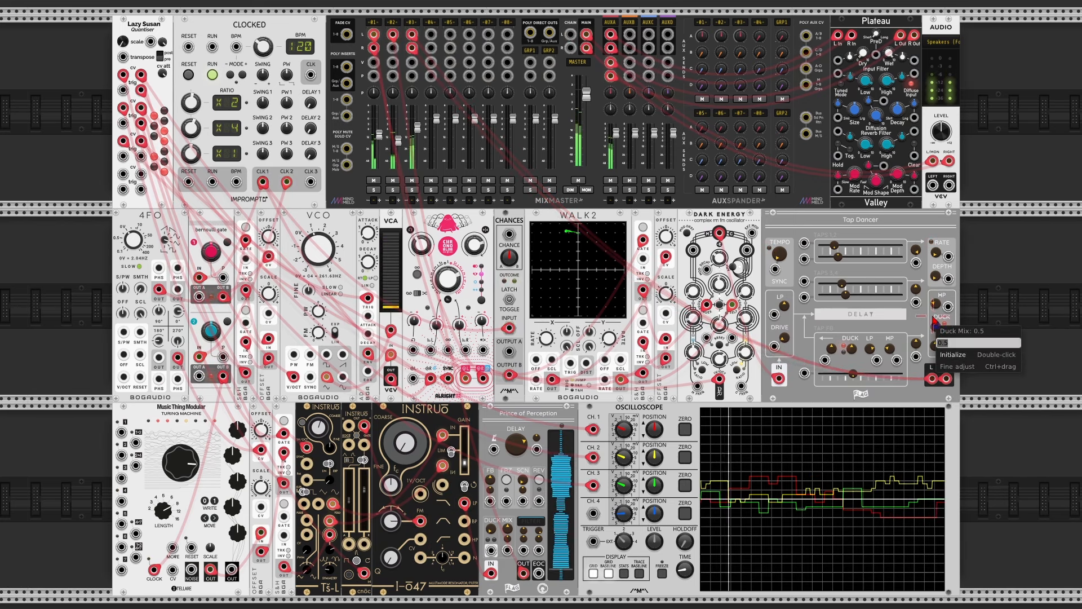
type("0.2")
key("Return")
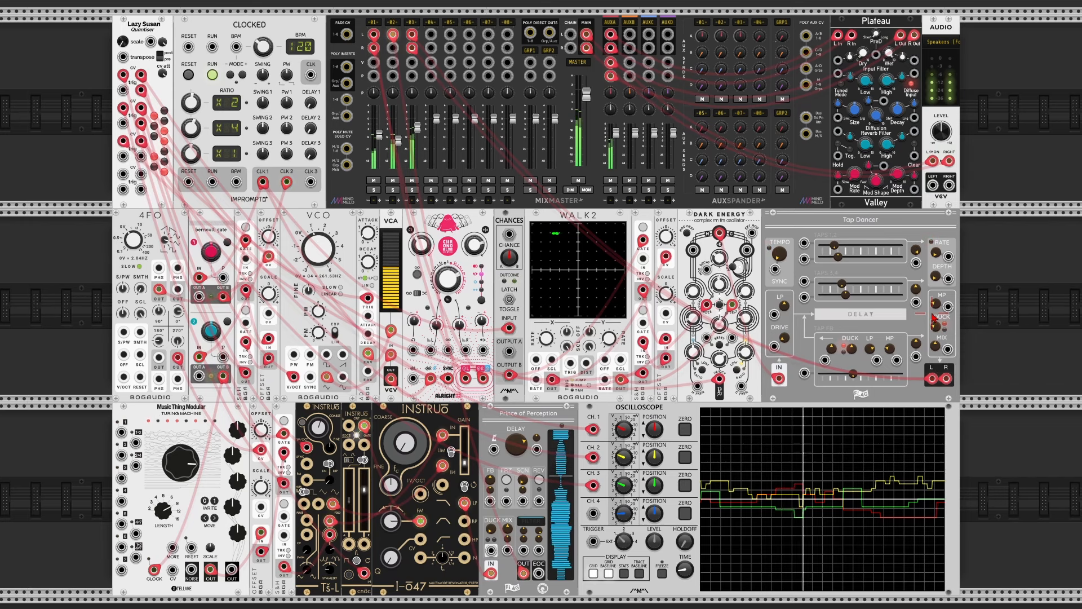
right_click(852, 349)
type("0.25")
key("Return")
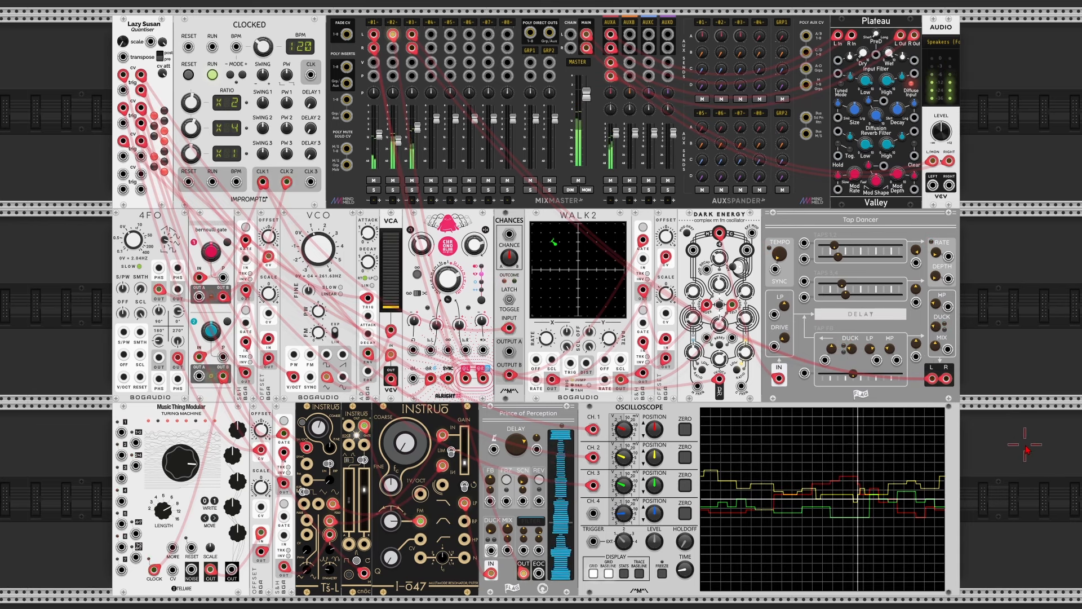
Step: Set Tap Dancer's Mix to 0.75
right_click(933, 345)
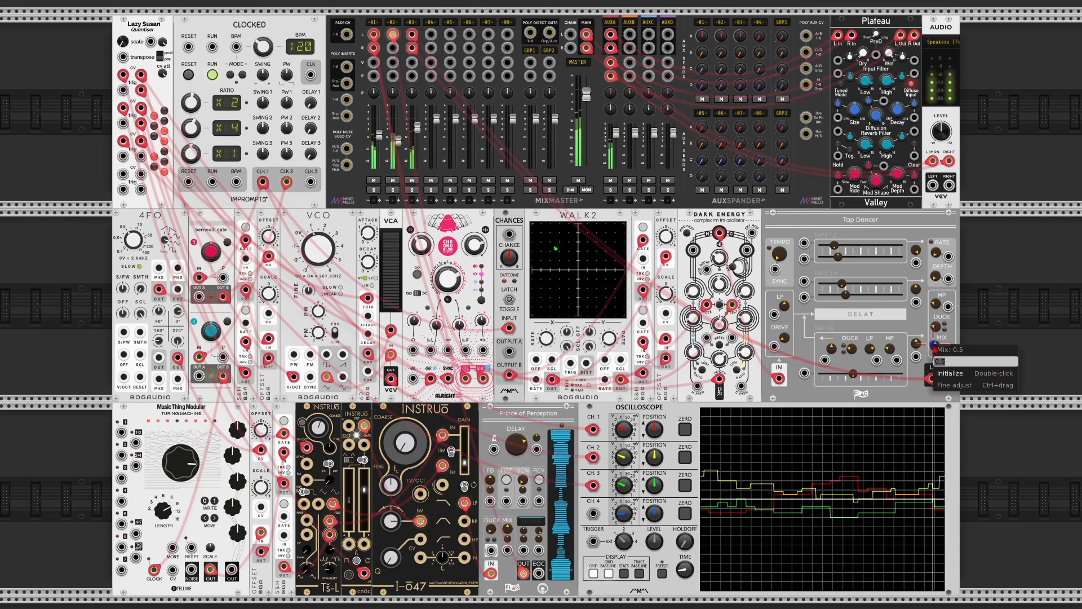
type("0.75")
key("Return")
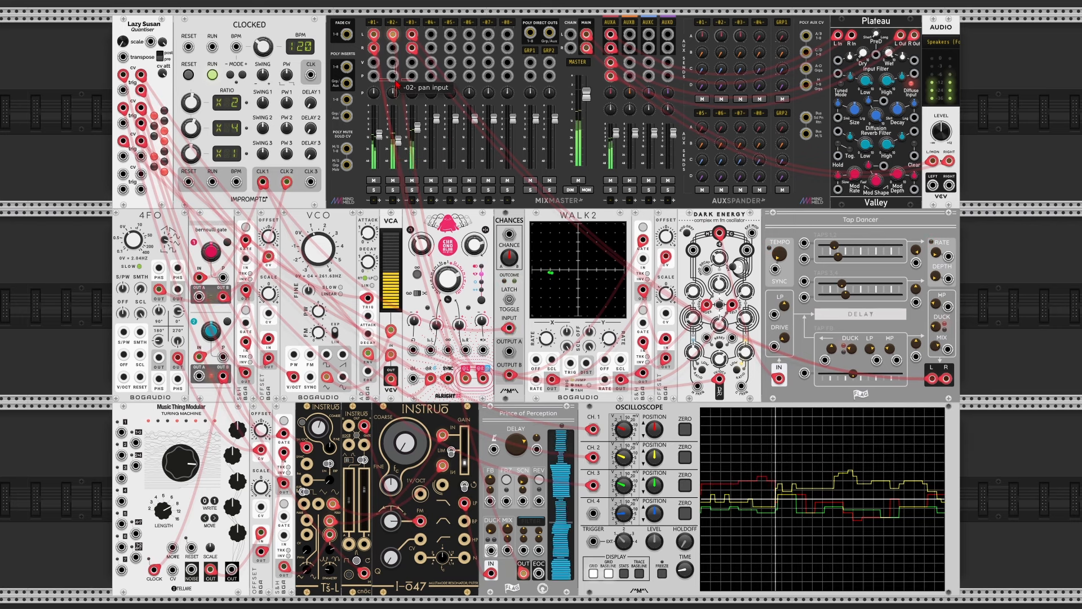
Step: Patch 4FO's Phase 0 output to mixer channel 2's pan input and another 4FO phase output to channel 3's pan input
left_click_drag(394, 78, 199, 285)
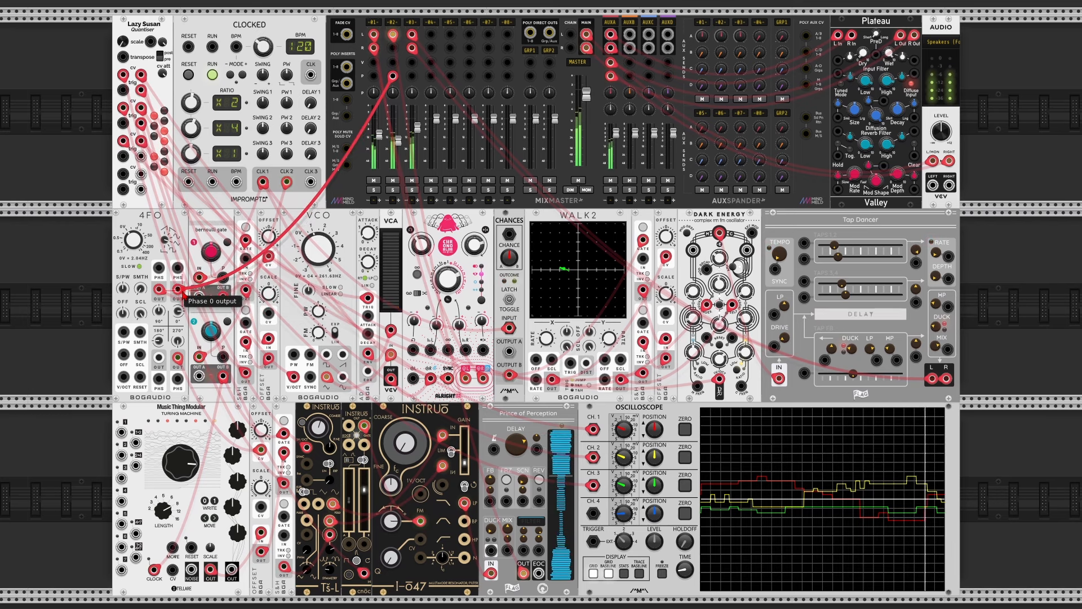
left_click_drag(161, 359, 412, 77)
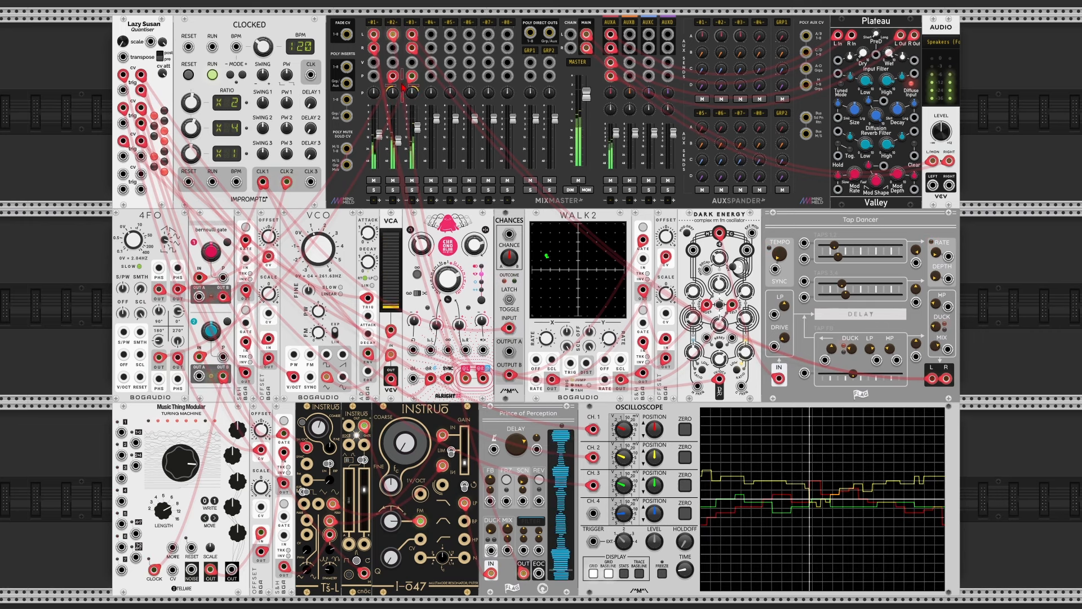
Step: Lower the Pan CV input level in mixer channel 2's track settings
right_click(393, 23)
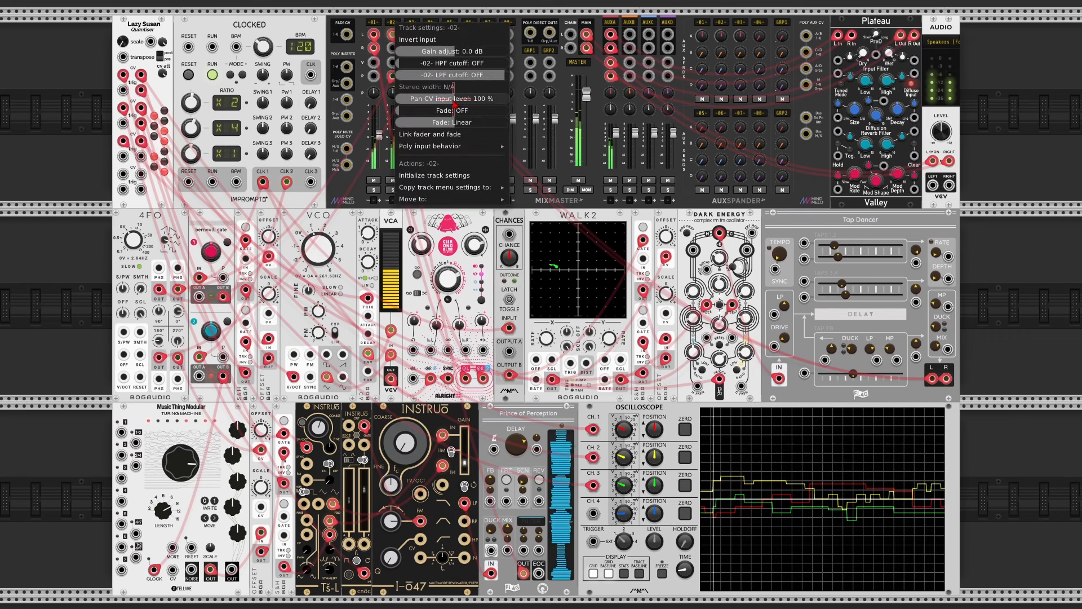
left_click_drag(451, 99, 386, 98)
left_click(89, 121)
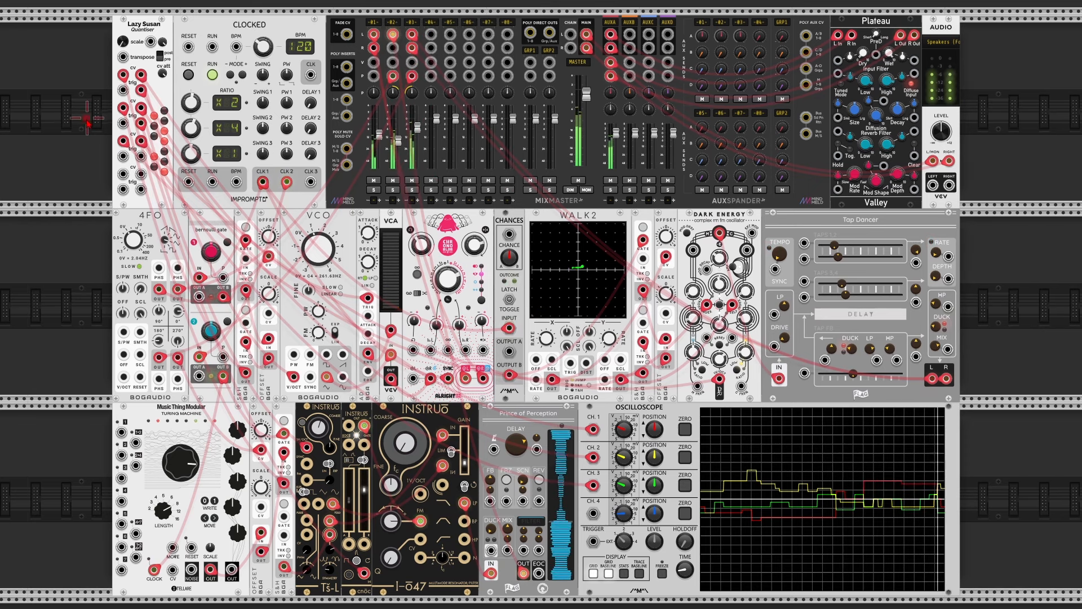
Step: Set the Pan CV input level in mixer channel 3's track settings to 58 %
right_click(413, 23)
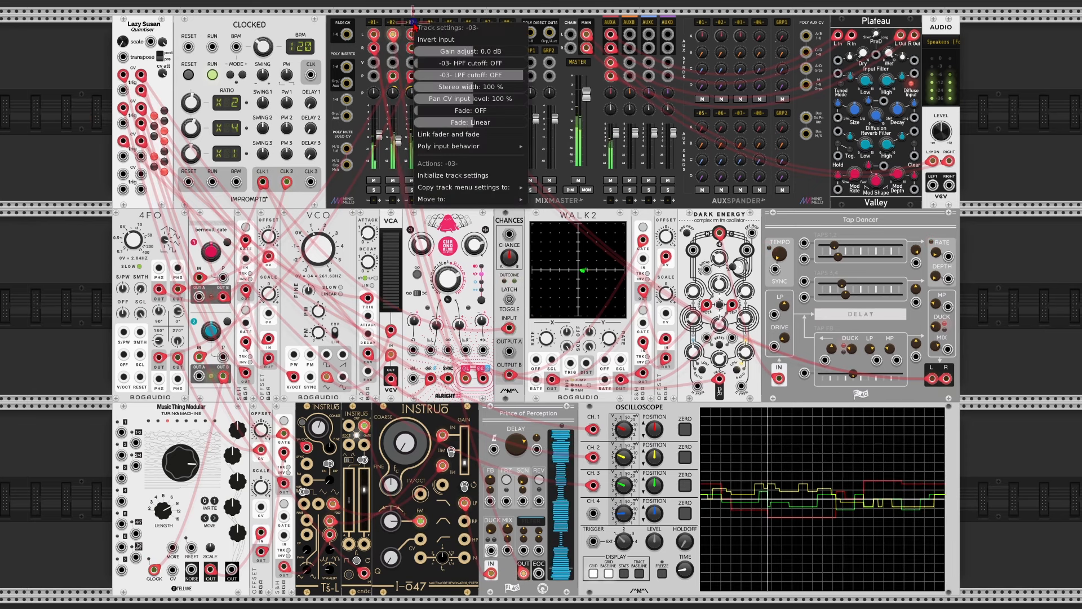
left_click_drag(477, 99, 463, 99)
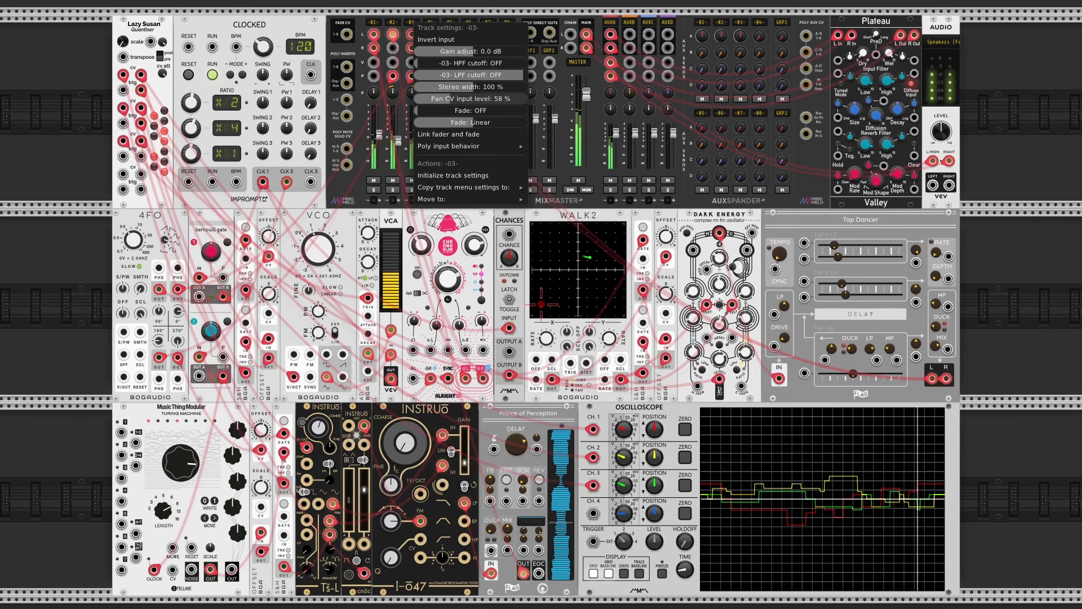
left_click(986, 171)
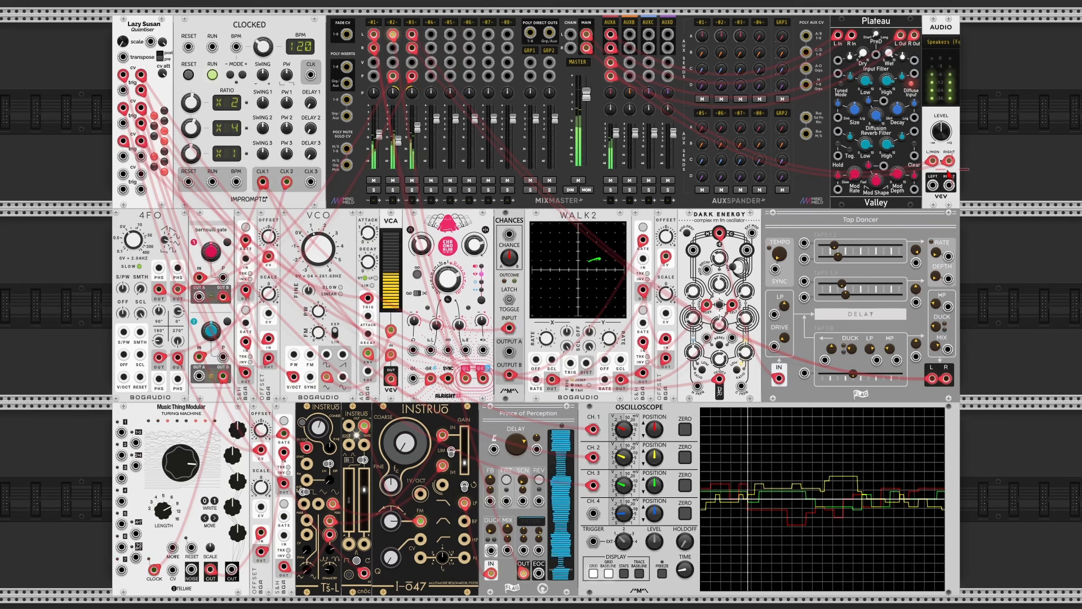